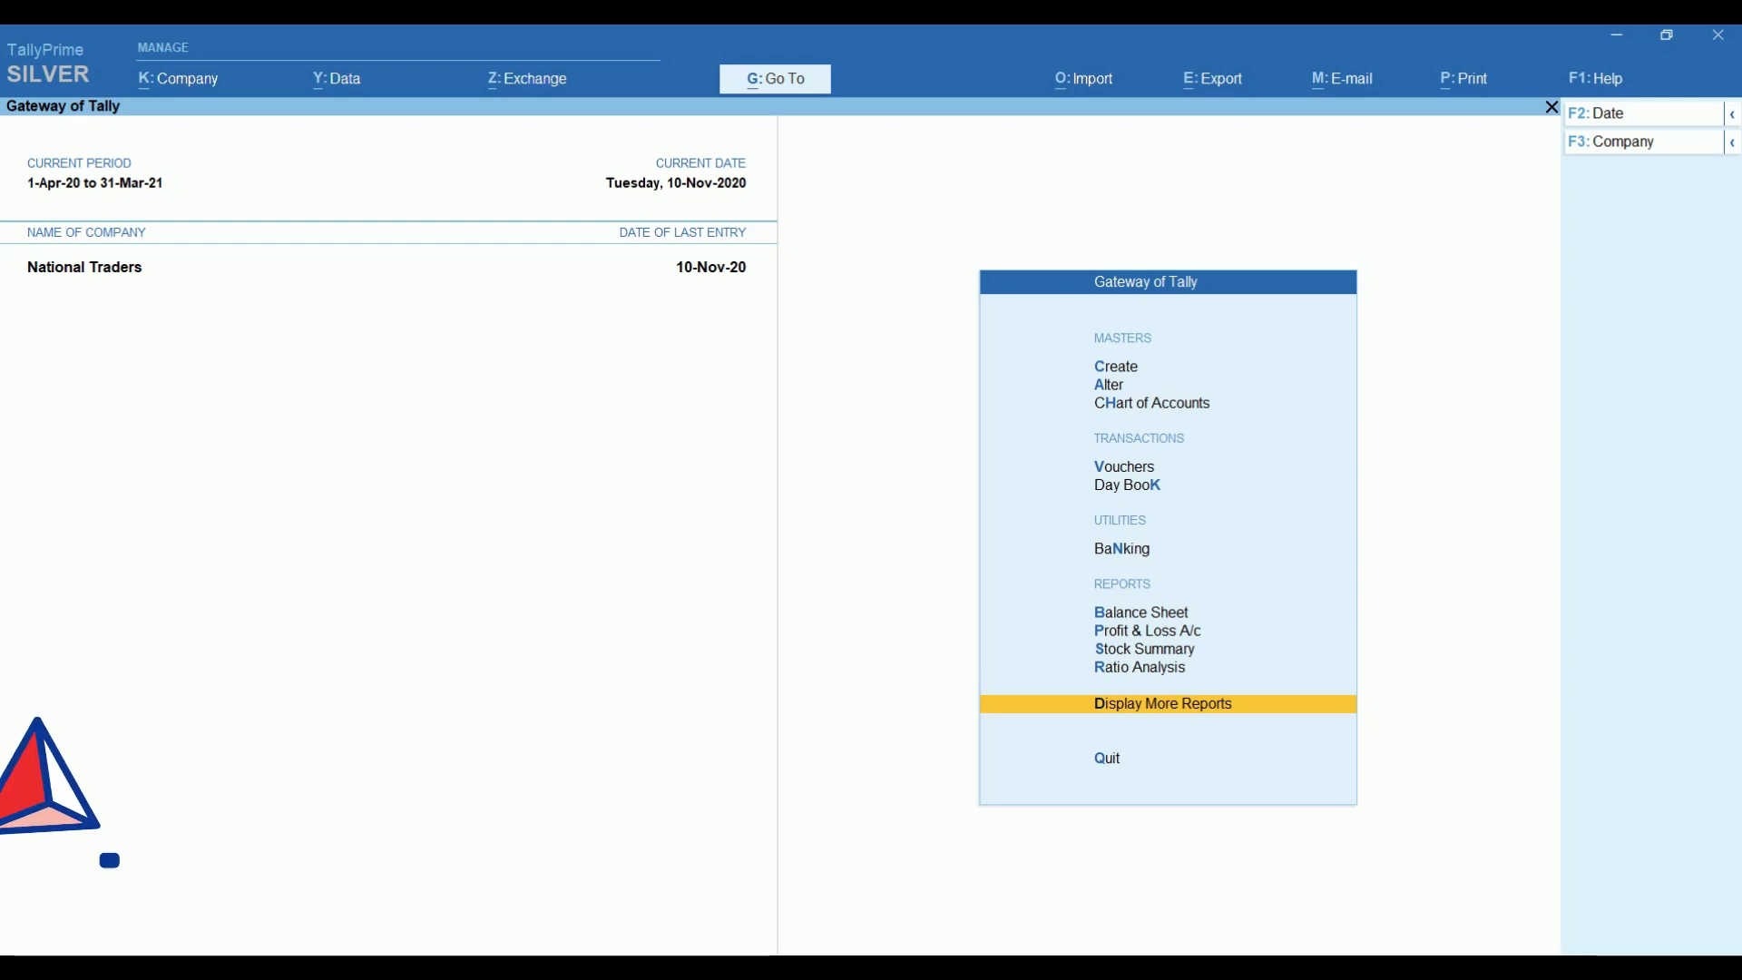
Open accounting voucher entry and change the voucher type to Receipt.
key("Up")
key("Up")
key("Up")
key("Up")
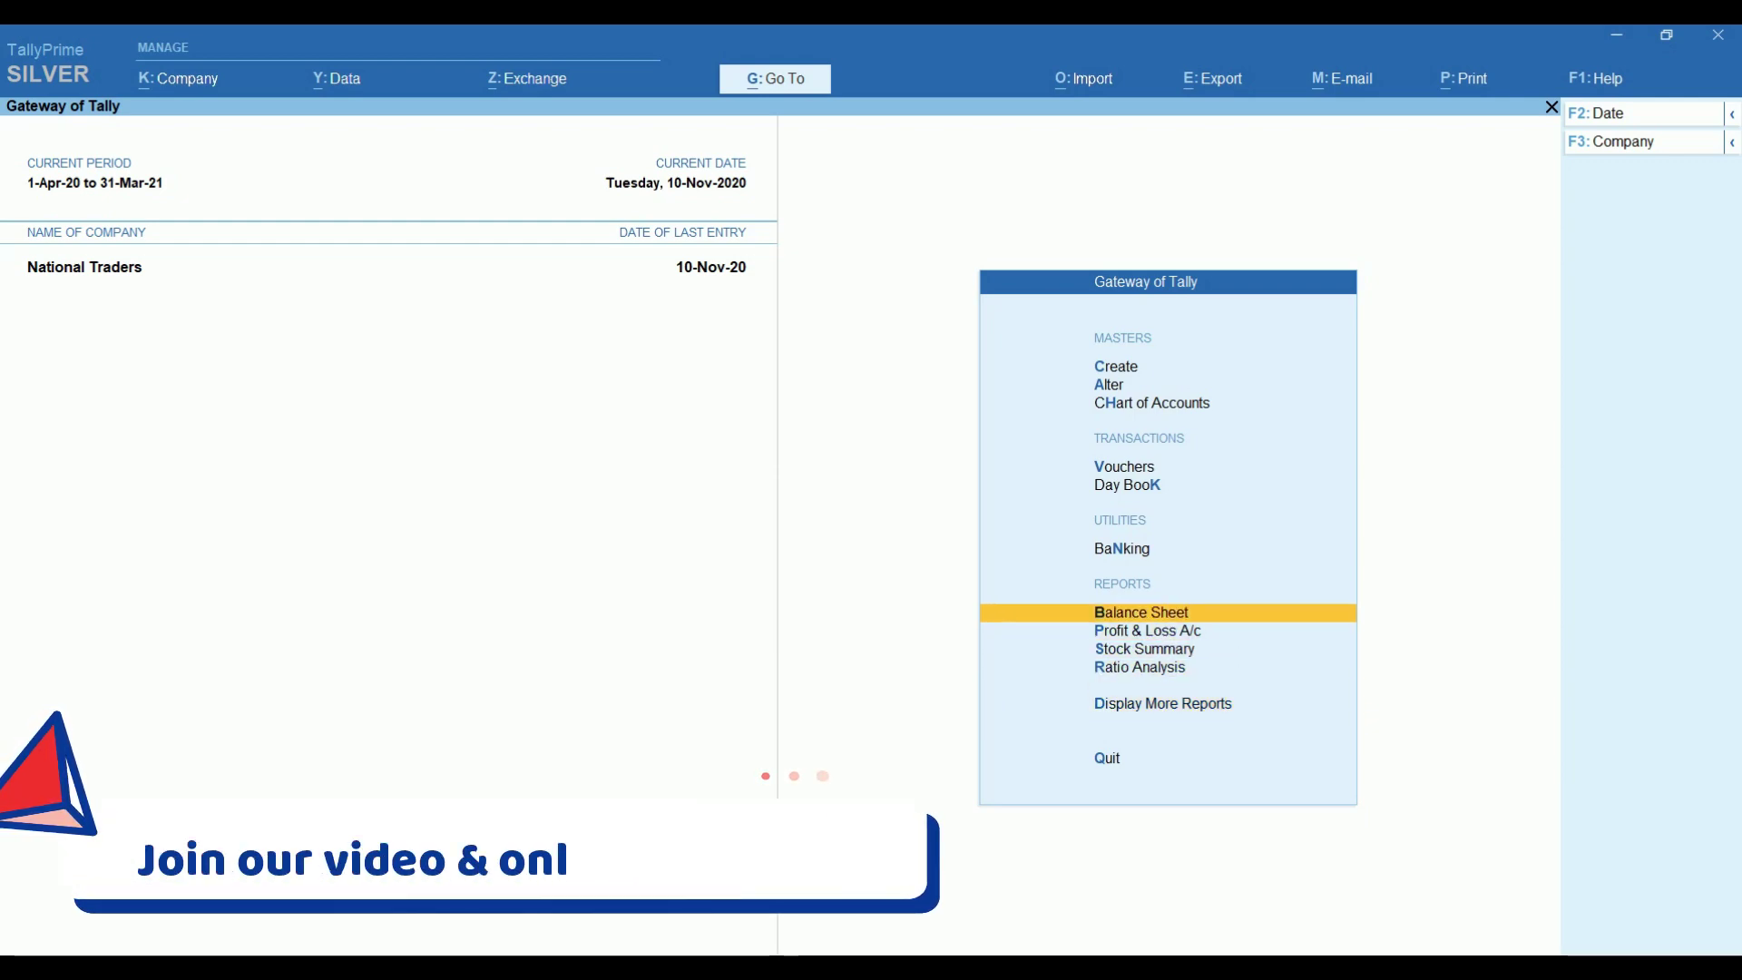
key("Up")
key("Up")
key("Up")
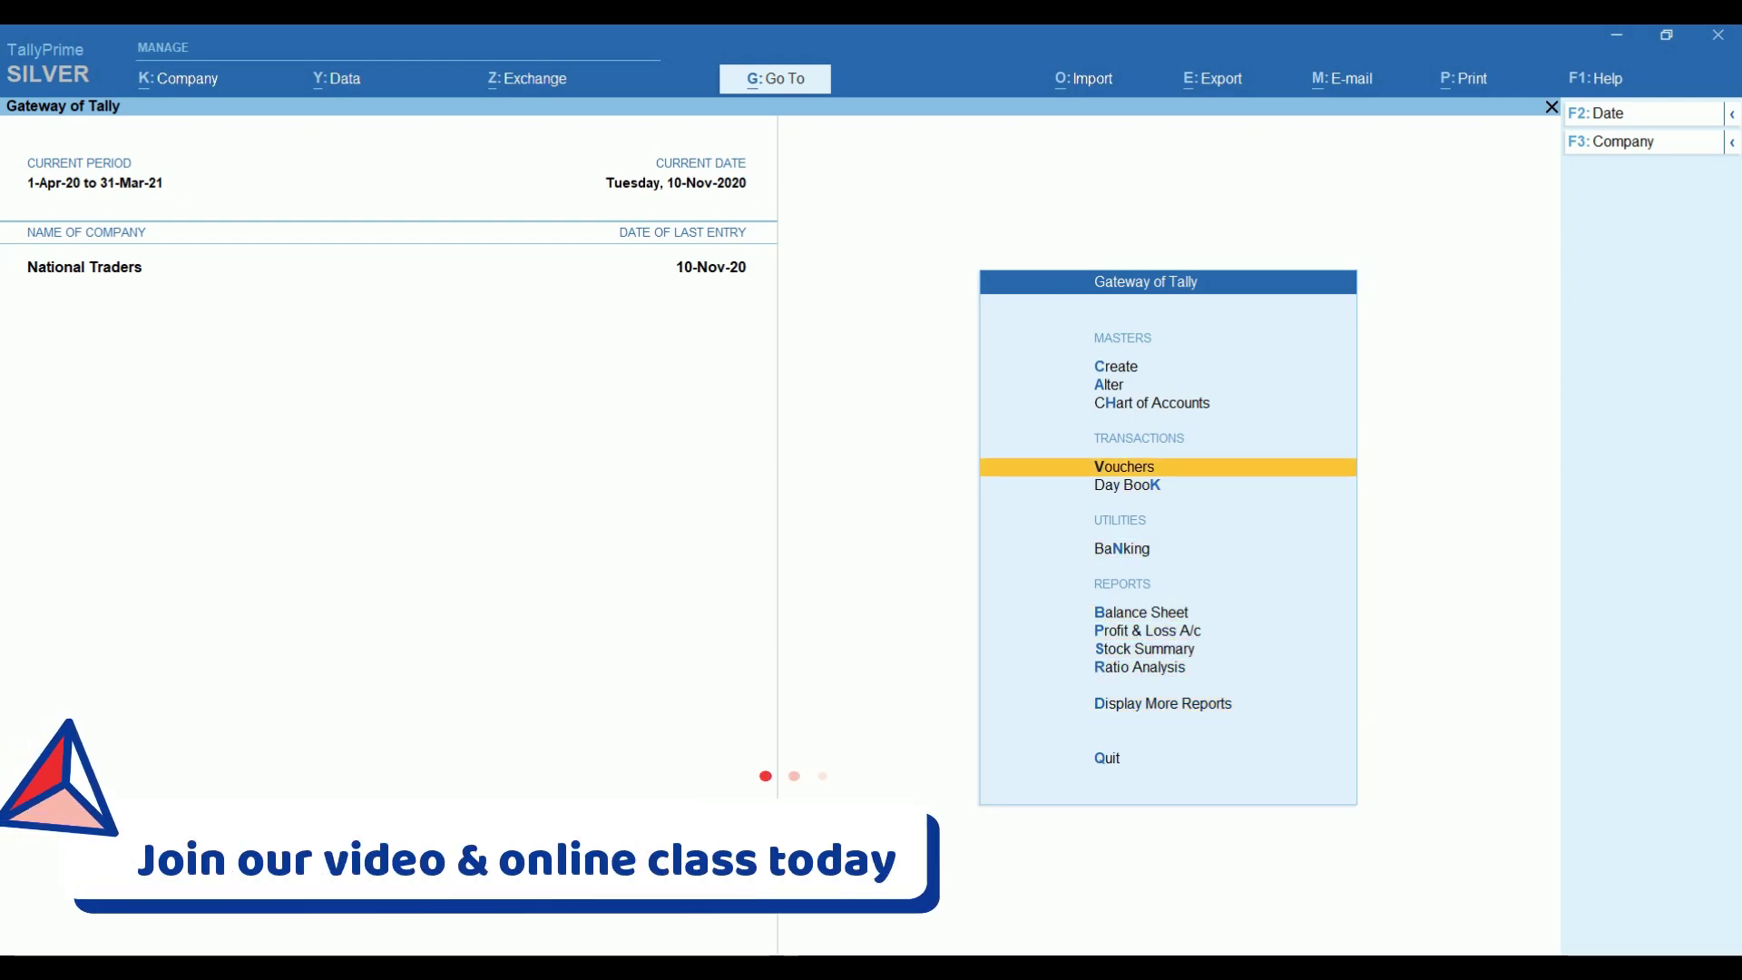
key("Return")
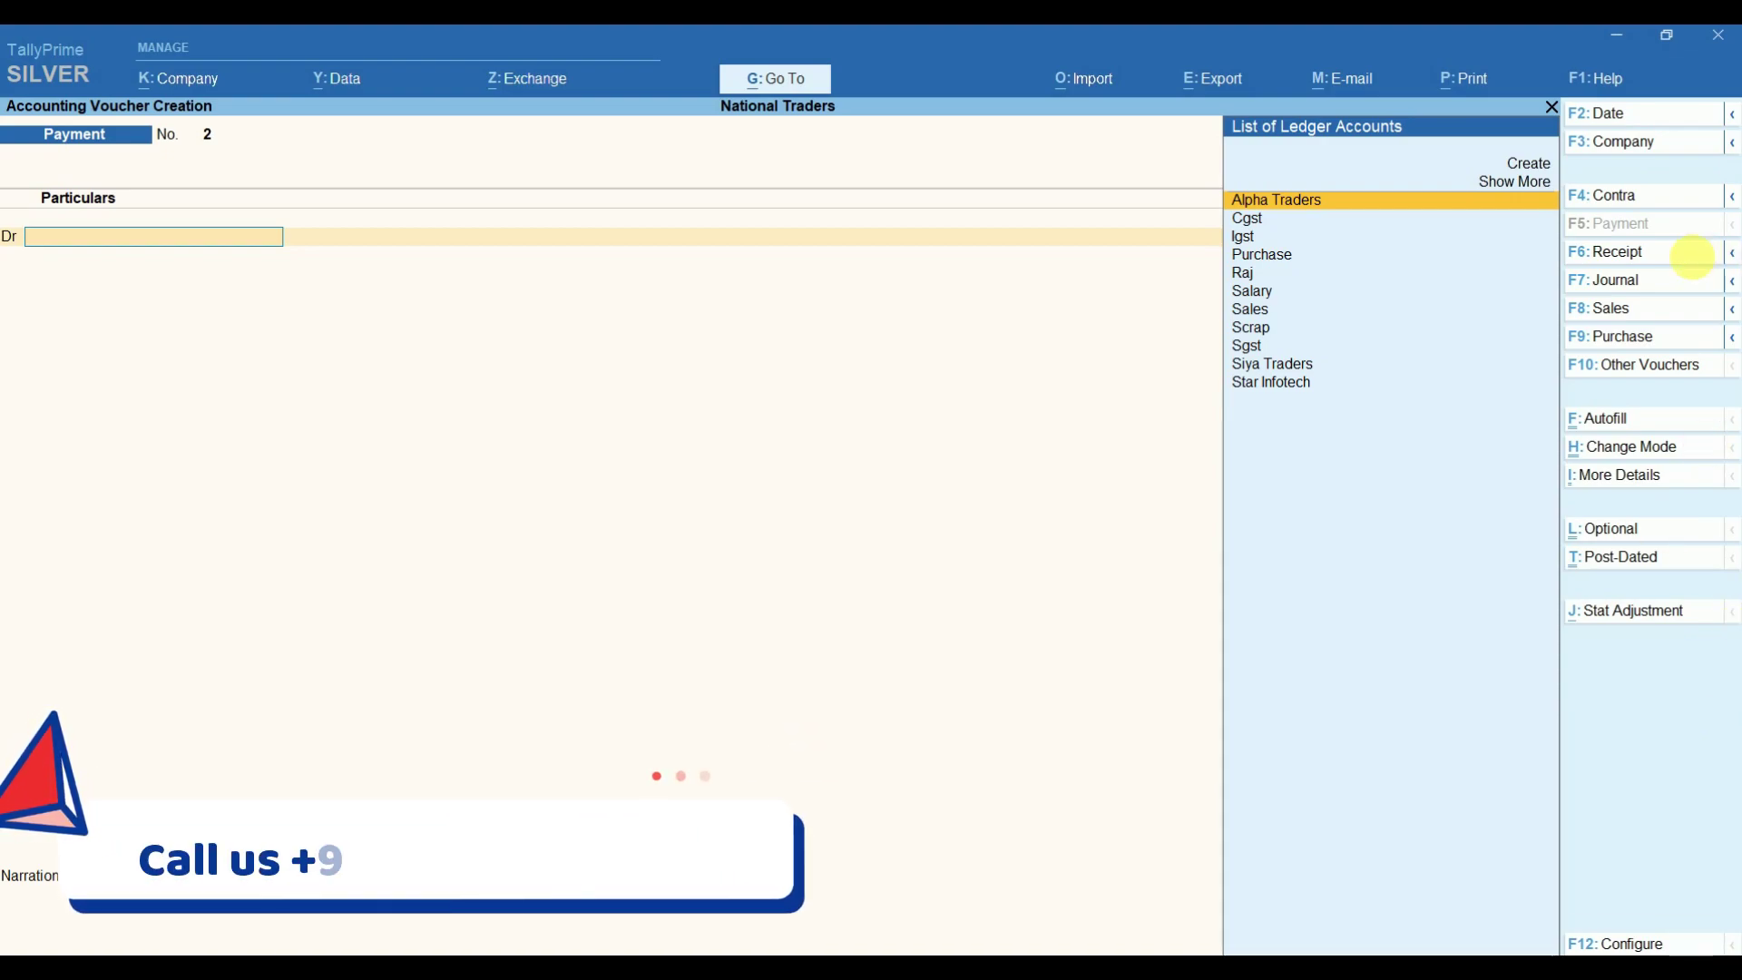
left_click(1677, 259)
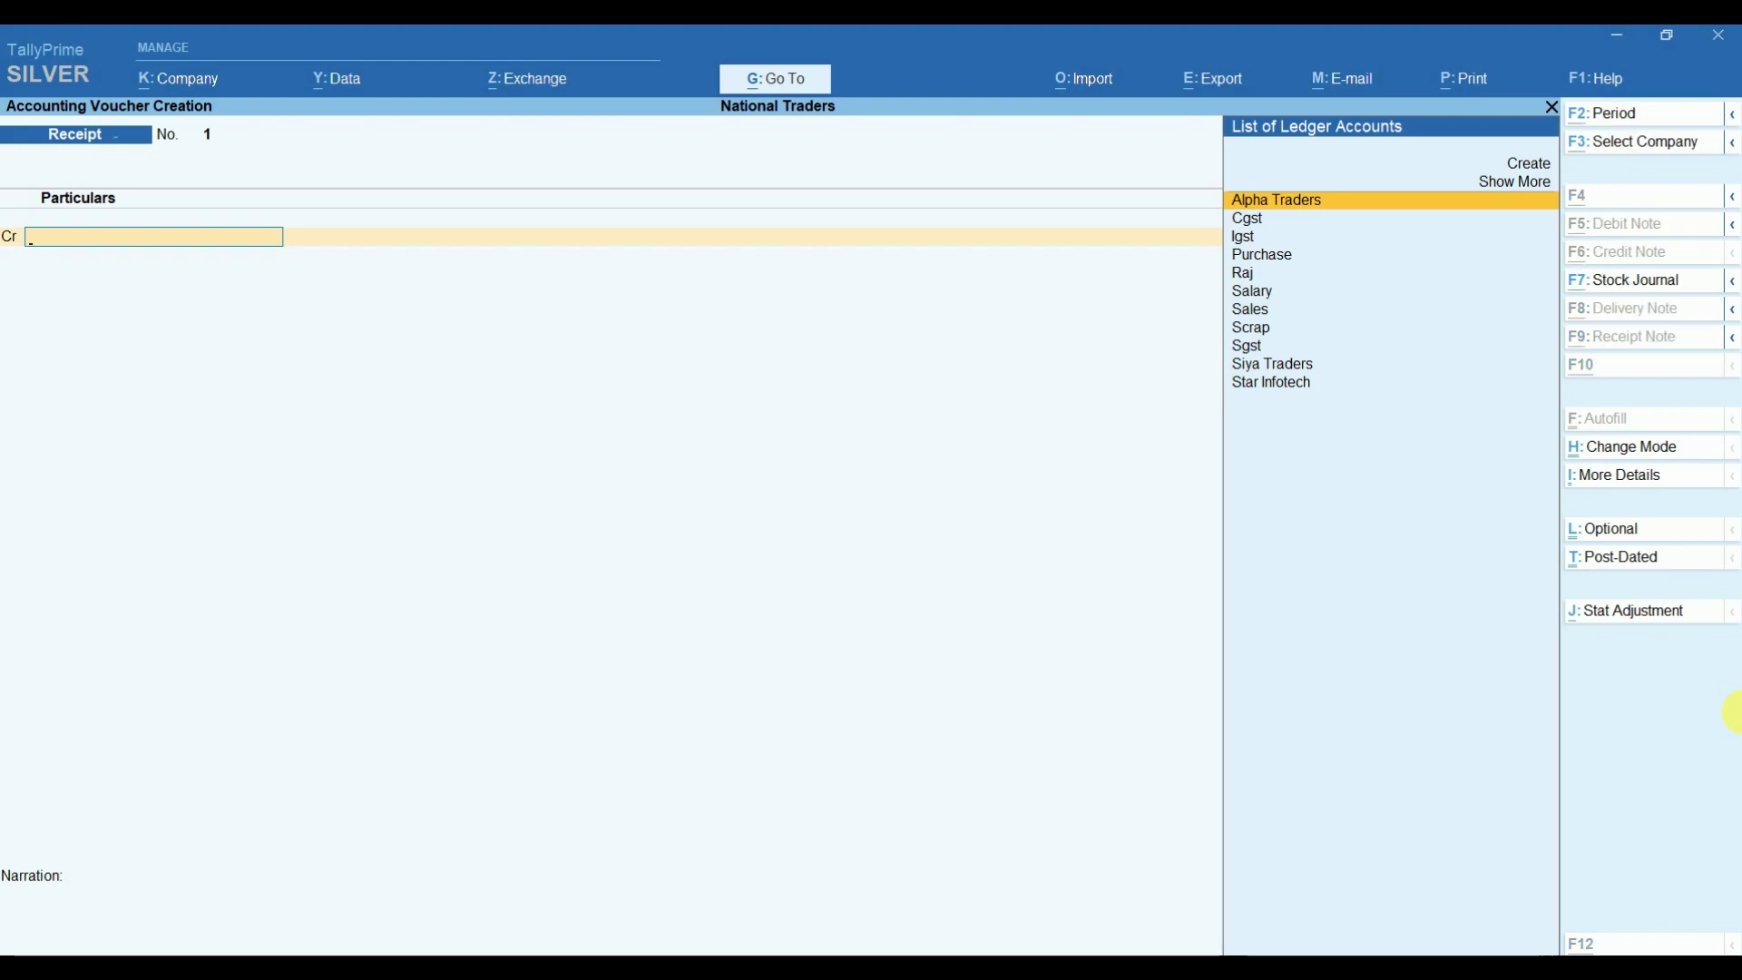
Start a new ledger from the receipt's credit line, enter the customer's name, and group it under Sundry Debtors.
key("alt+c")
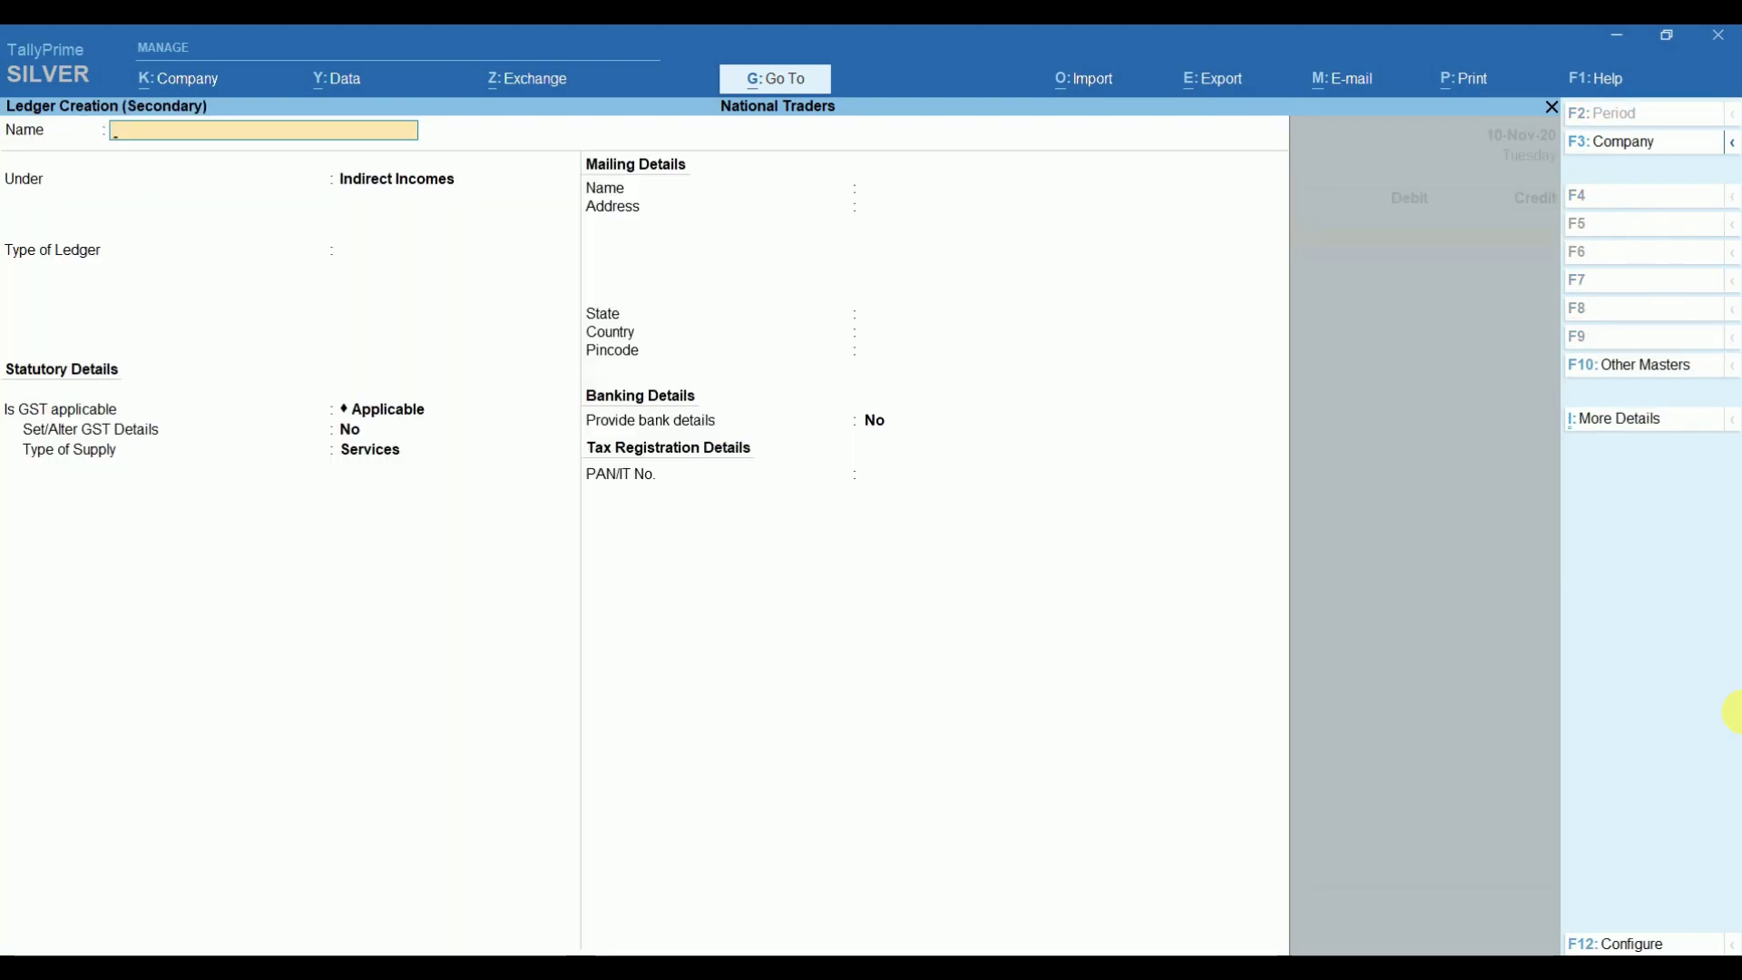
type("Ram")
key("Return")
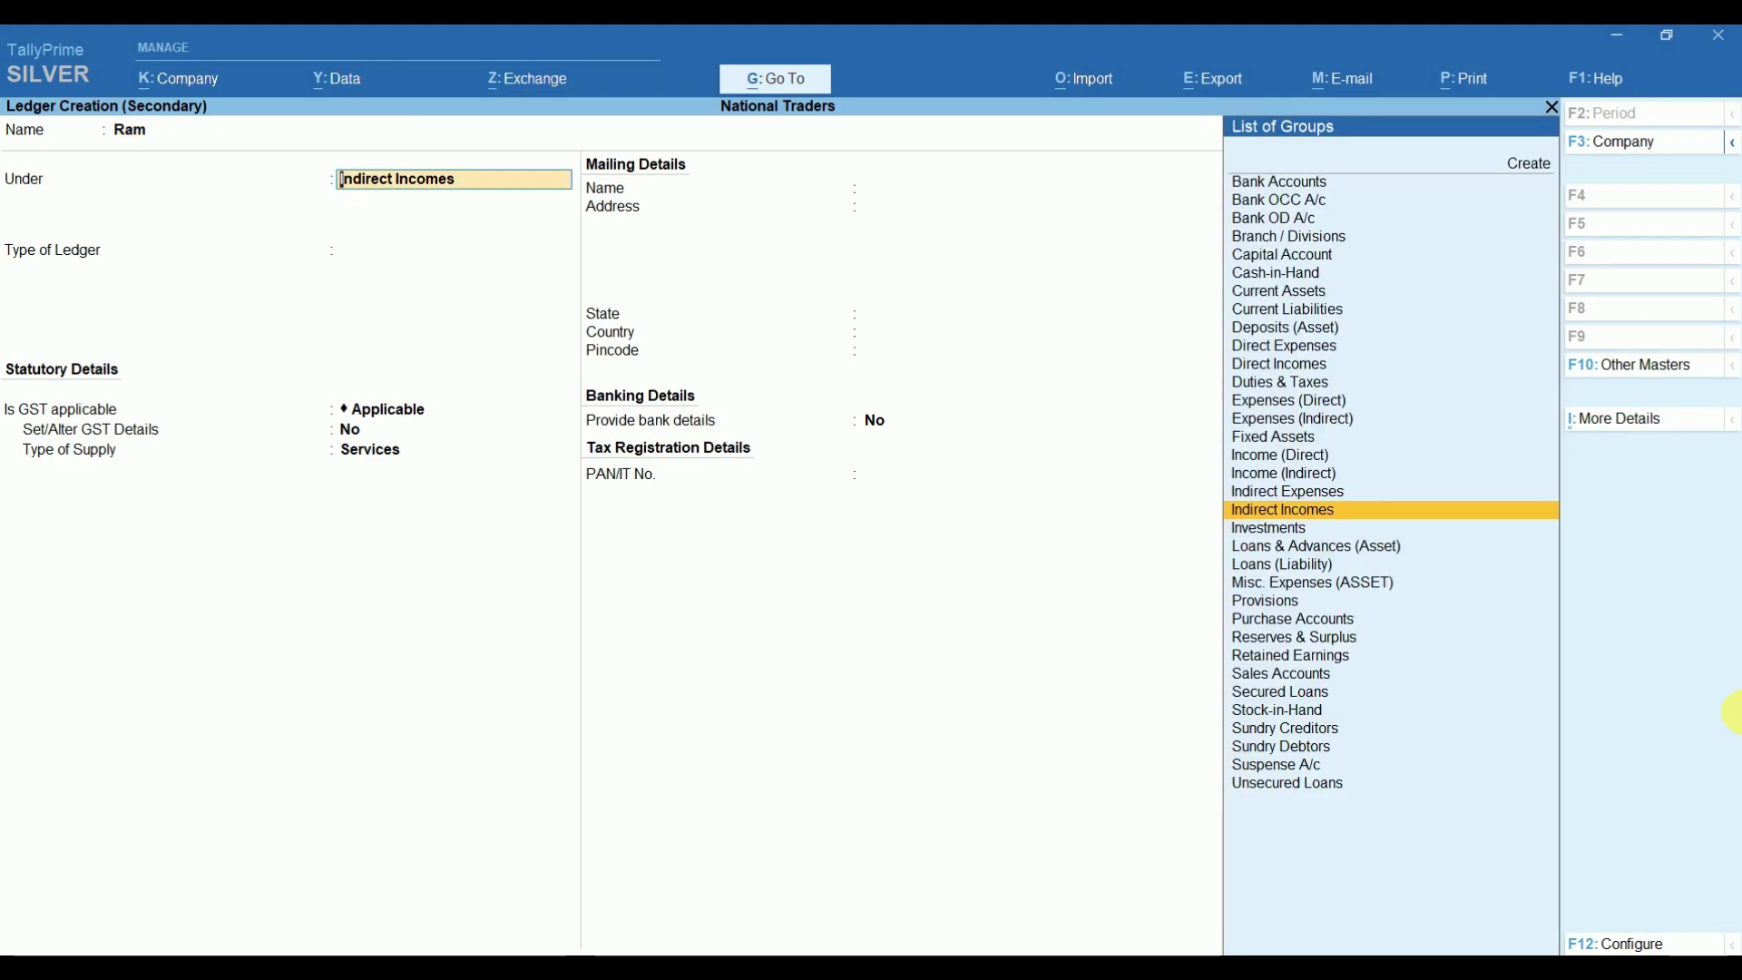
type("S")
key("Down")
key("Down")
key("Down")
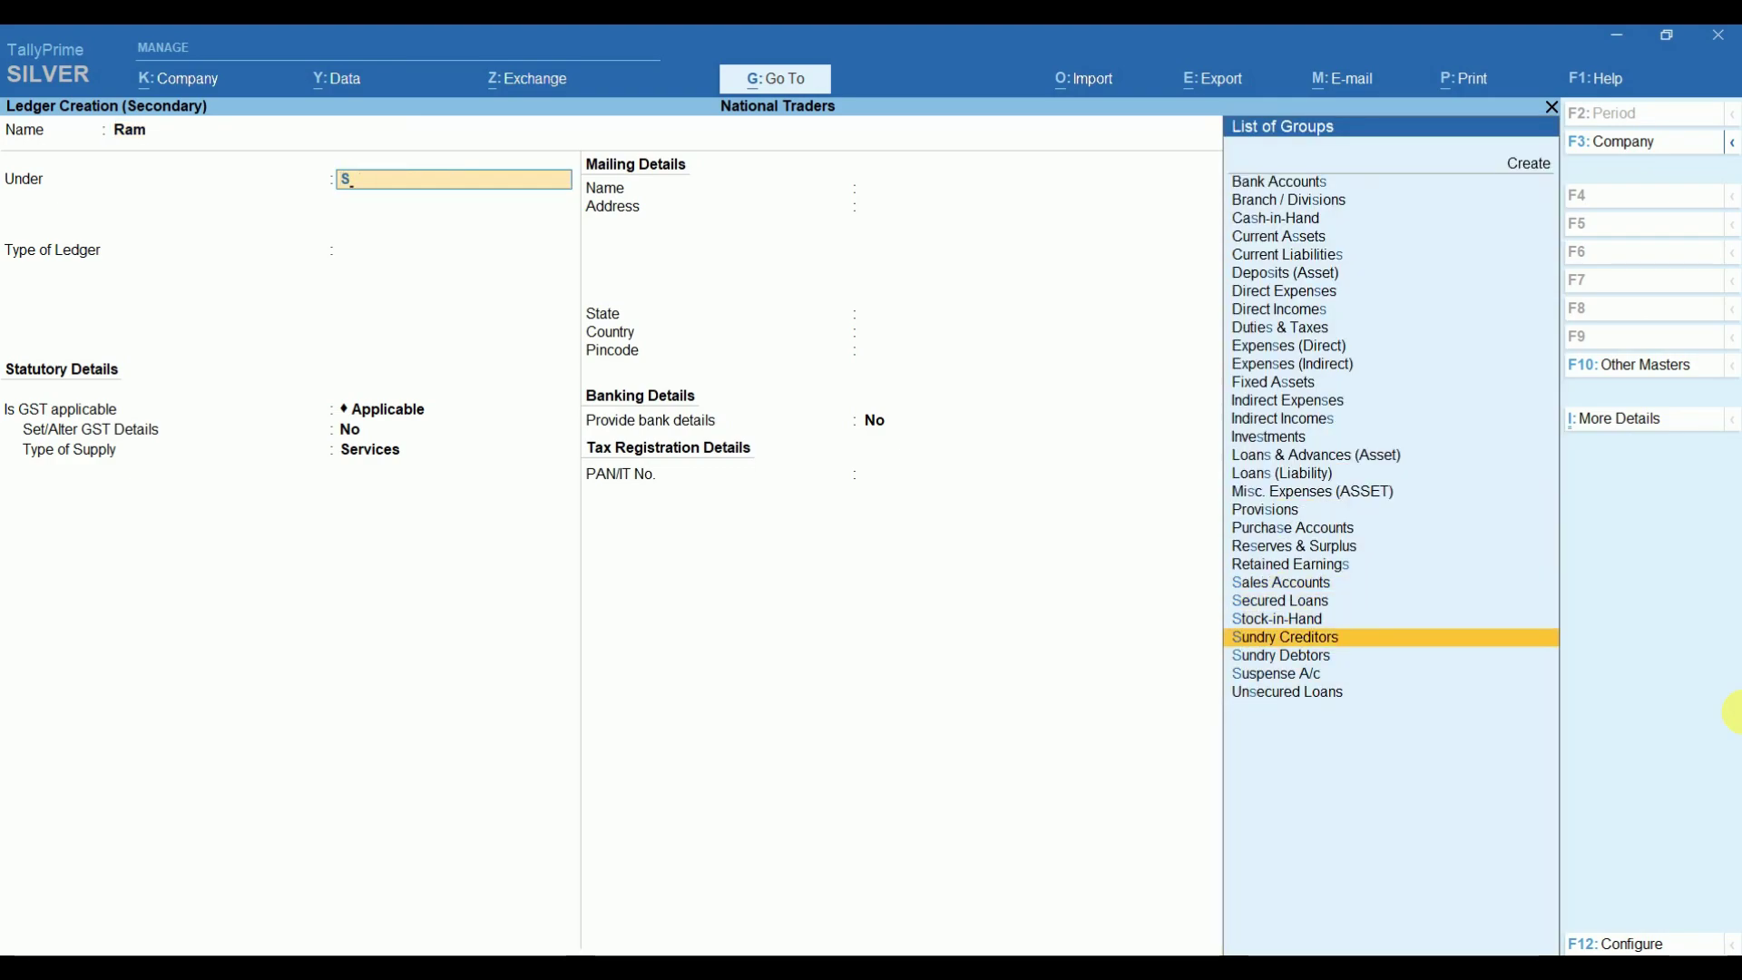
key("Up")
key("Down")
key("Down")
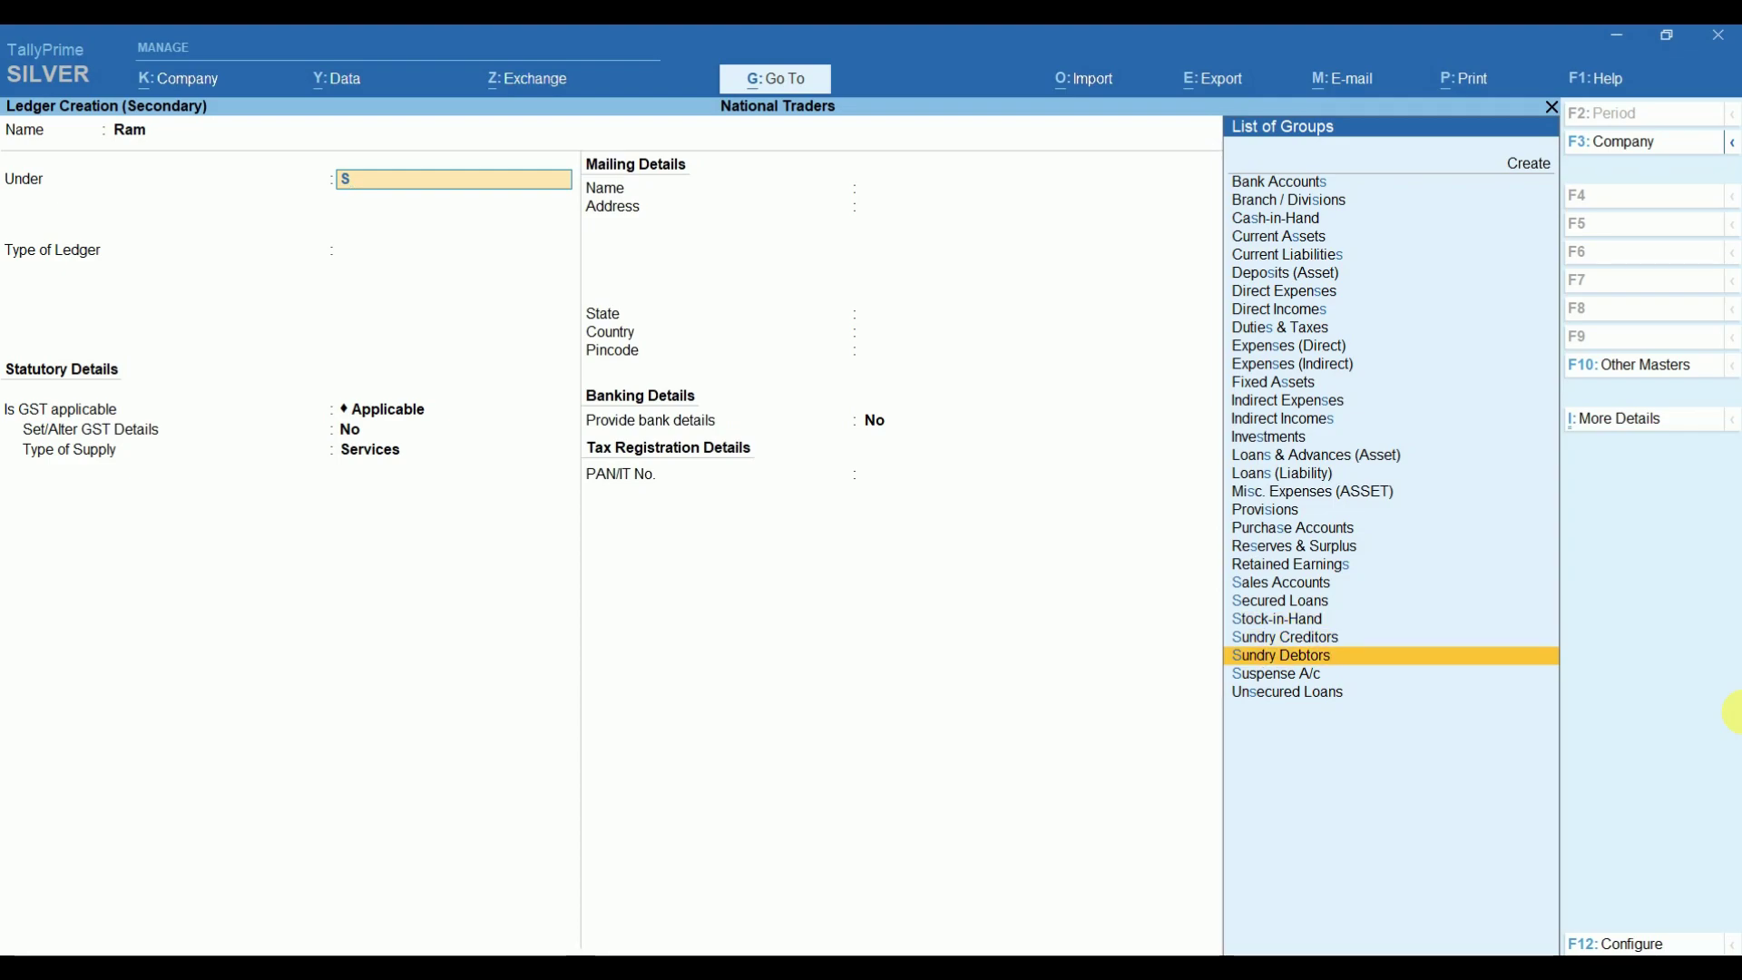
key("Return")
Keep the default billing and mailing details for the customer ledger and save it into the receipt.
key("Return")
key("Return")
key("Return")
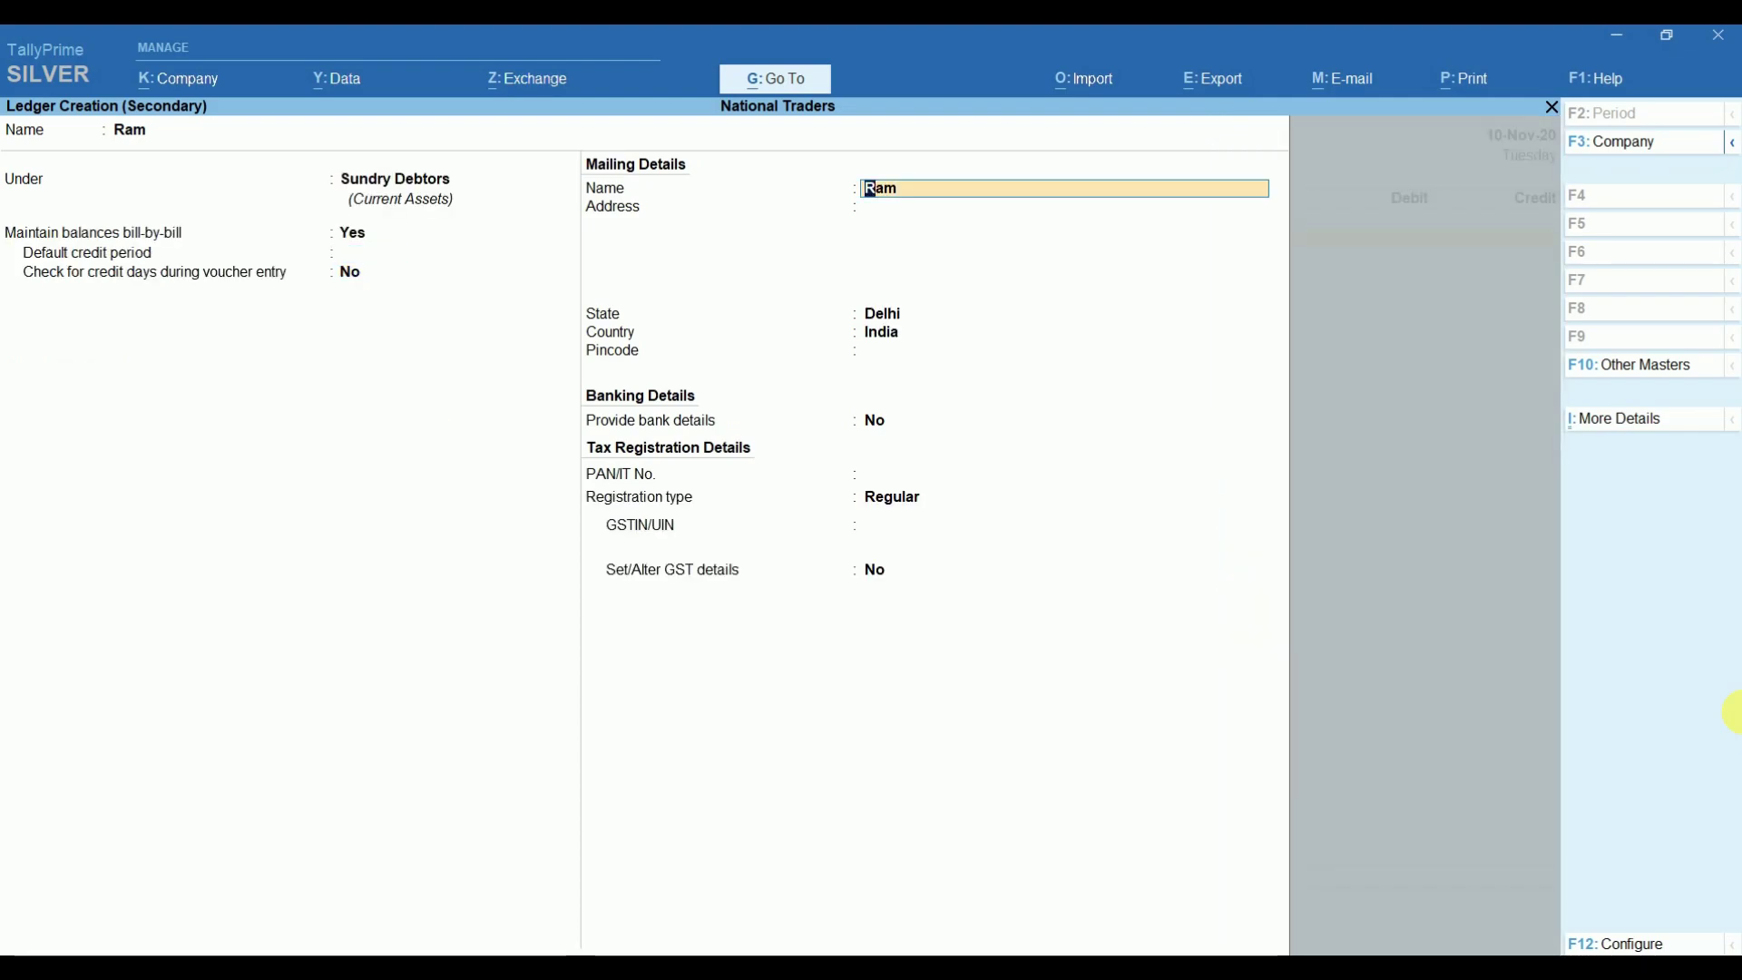
key("Return")
key("Return")
key("Return")
key("Return")
key("Return")
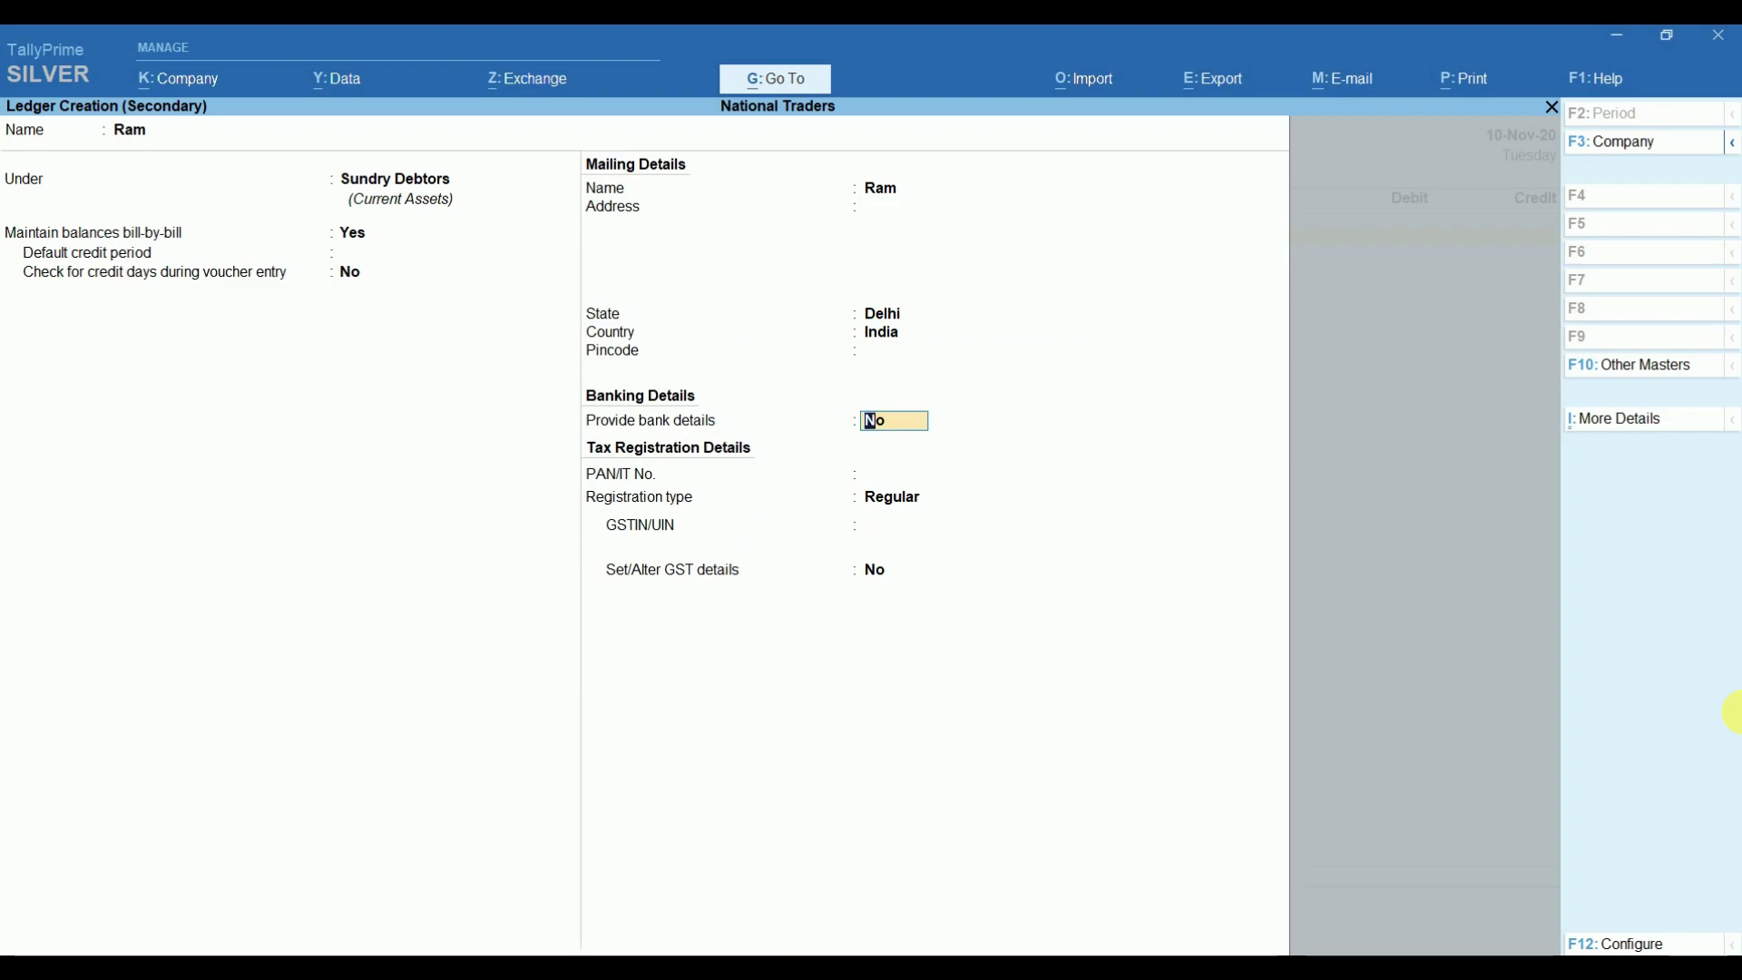
key("ctrl")
key("ctrl+a")
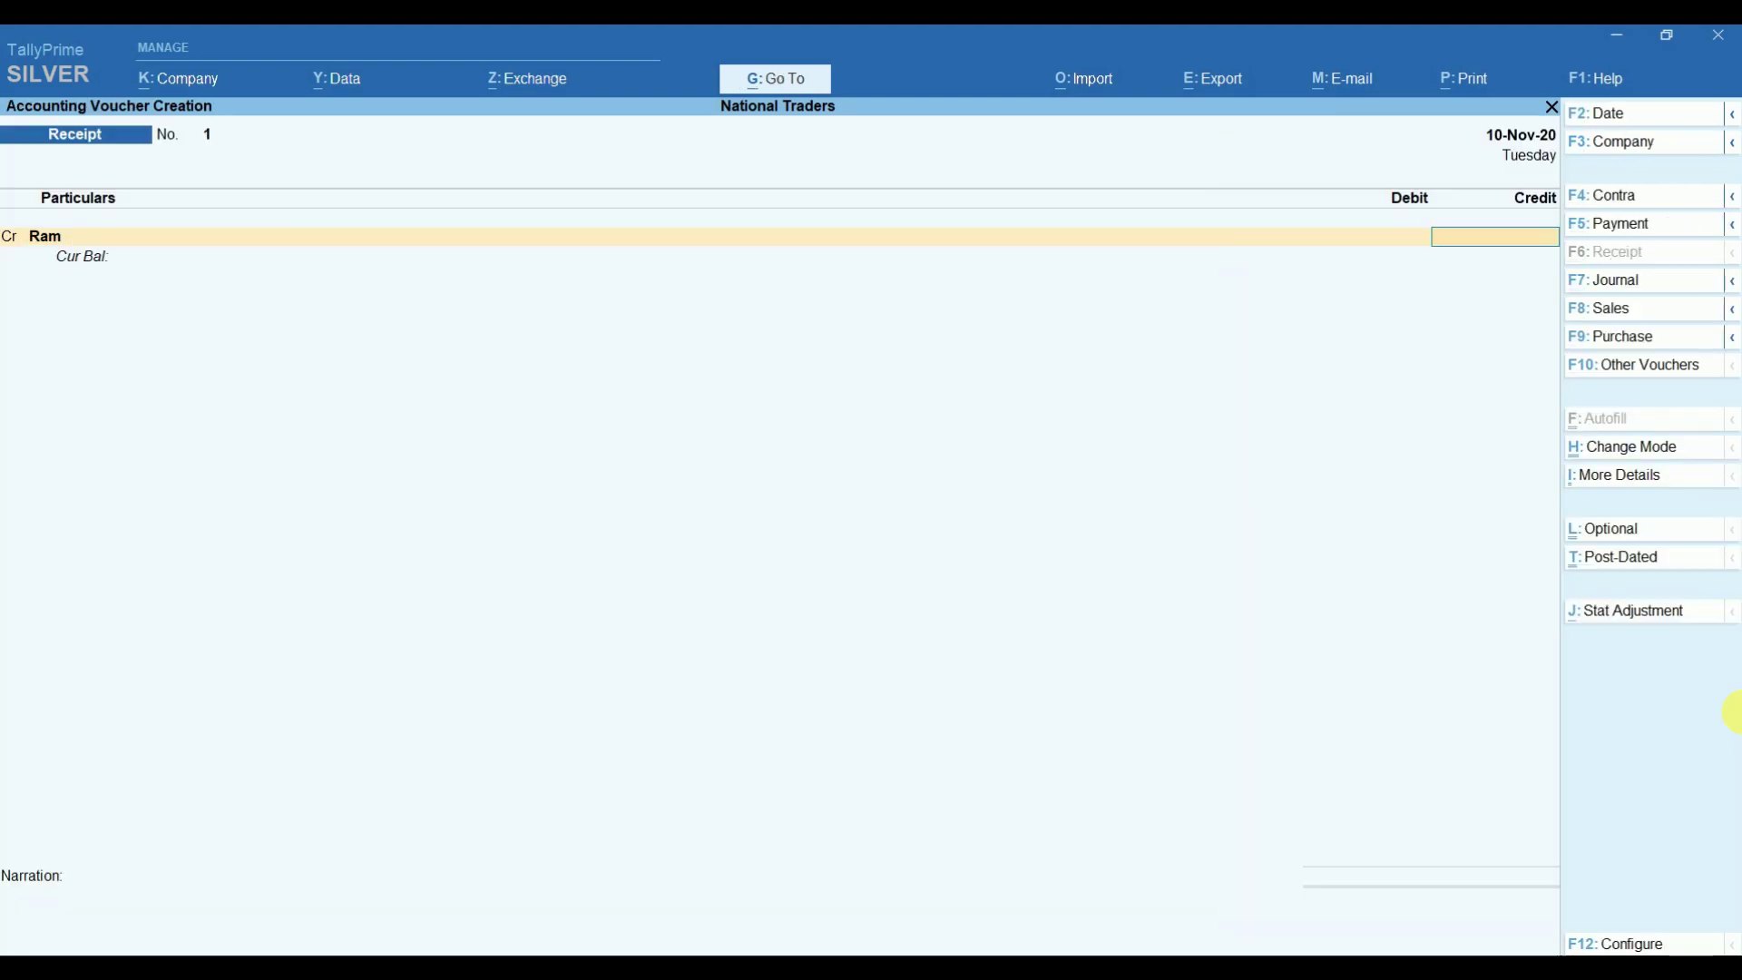
Credit the new customer ledger with 5,000, allocated as On Account.
type("5000")
key("Return")
key("Return")
key("Return")
key("Return")
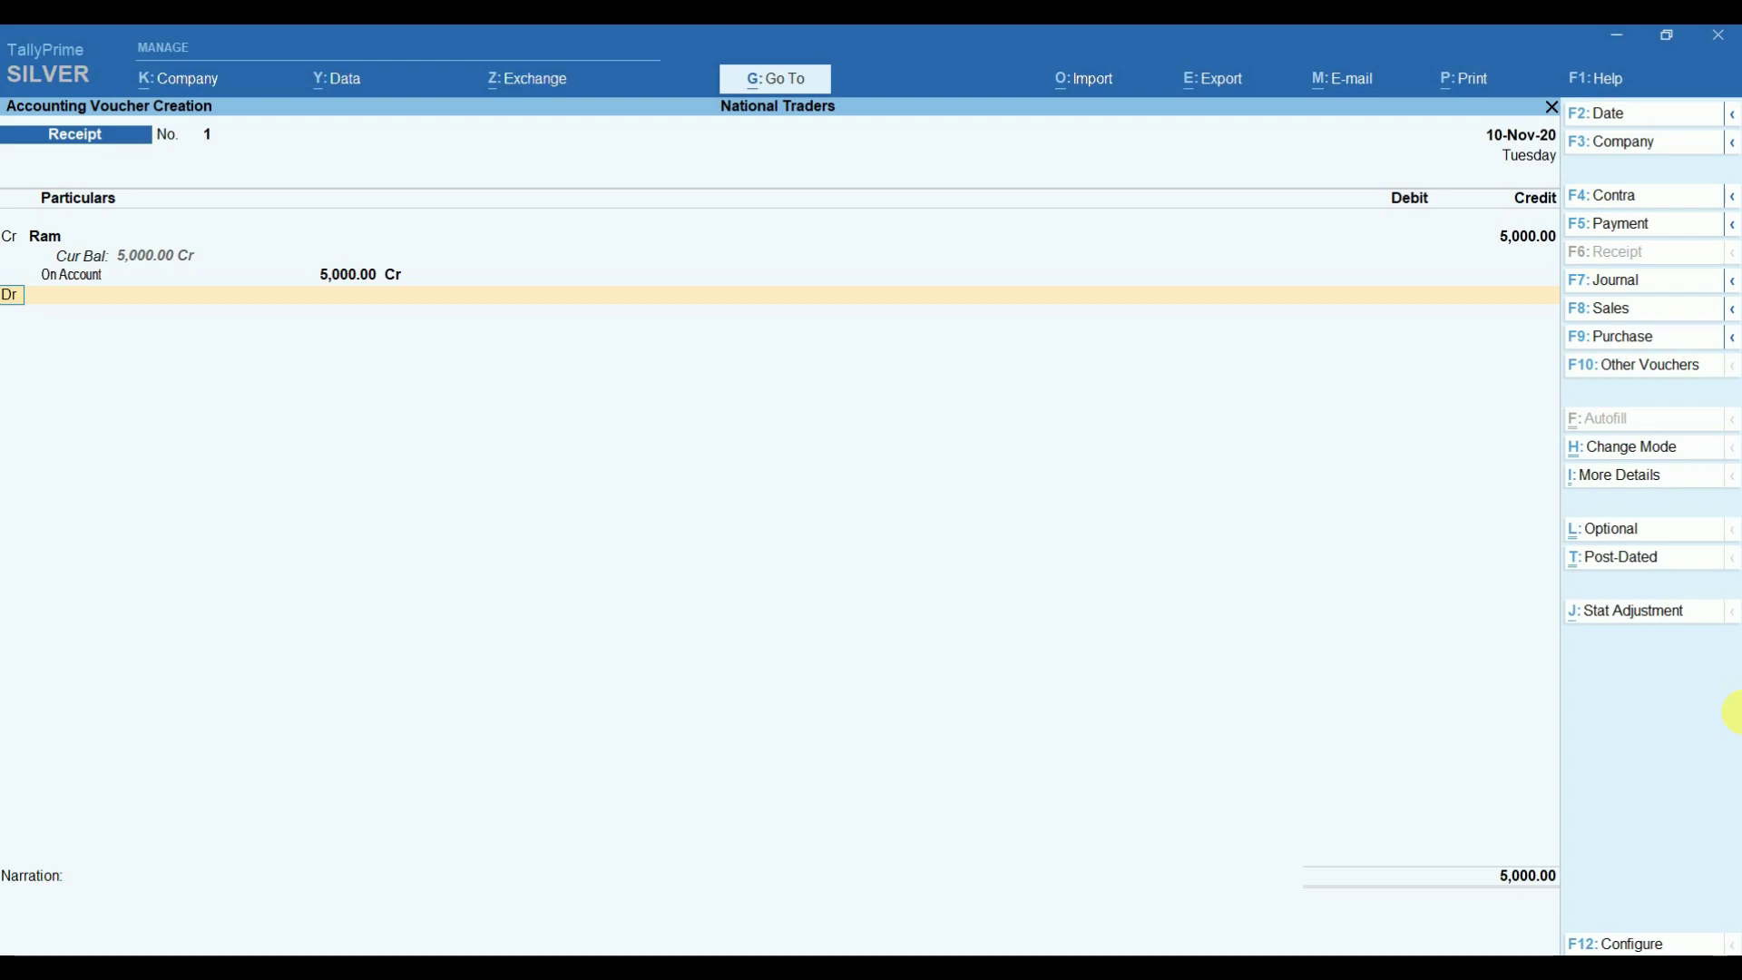
Debit Cash with 5,000, leave the narration blank, and save the receipt voucher.
key("Return")
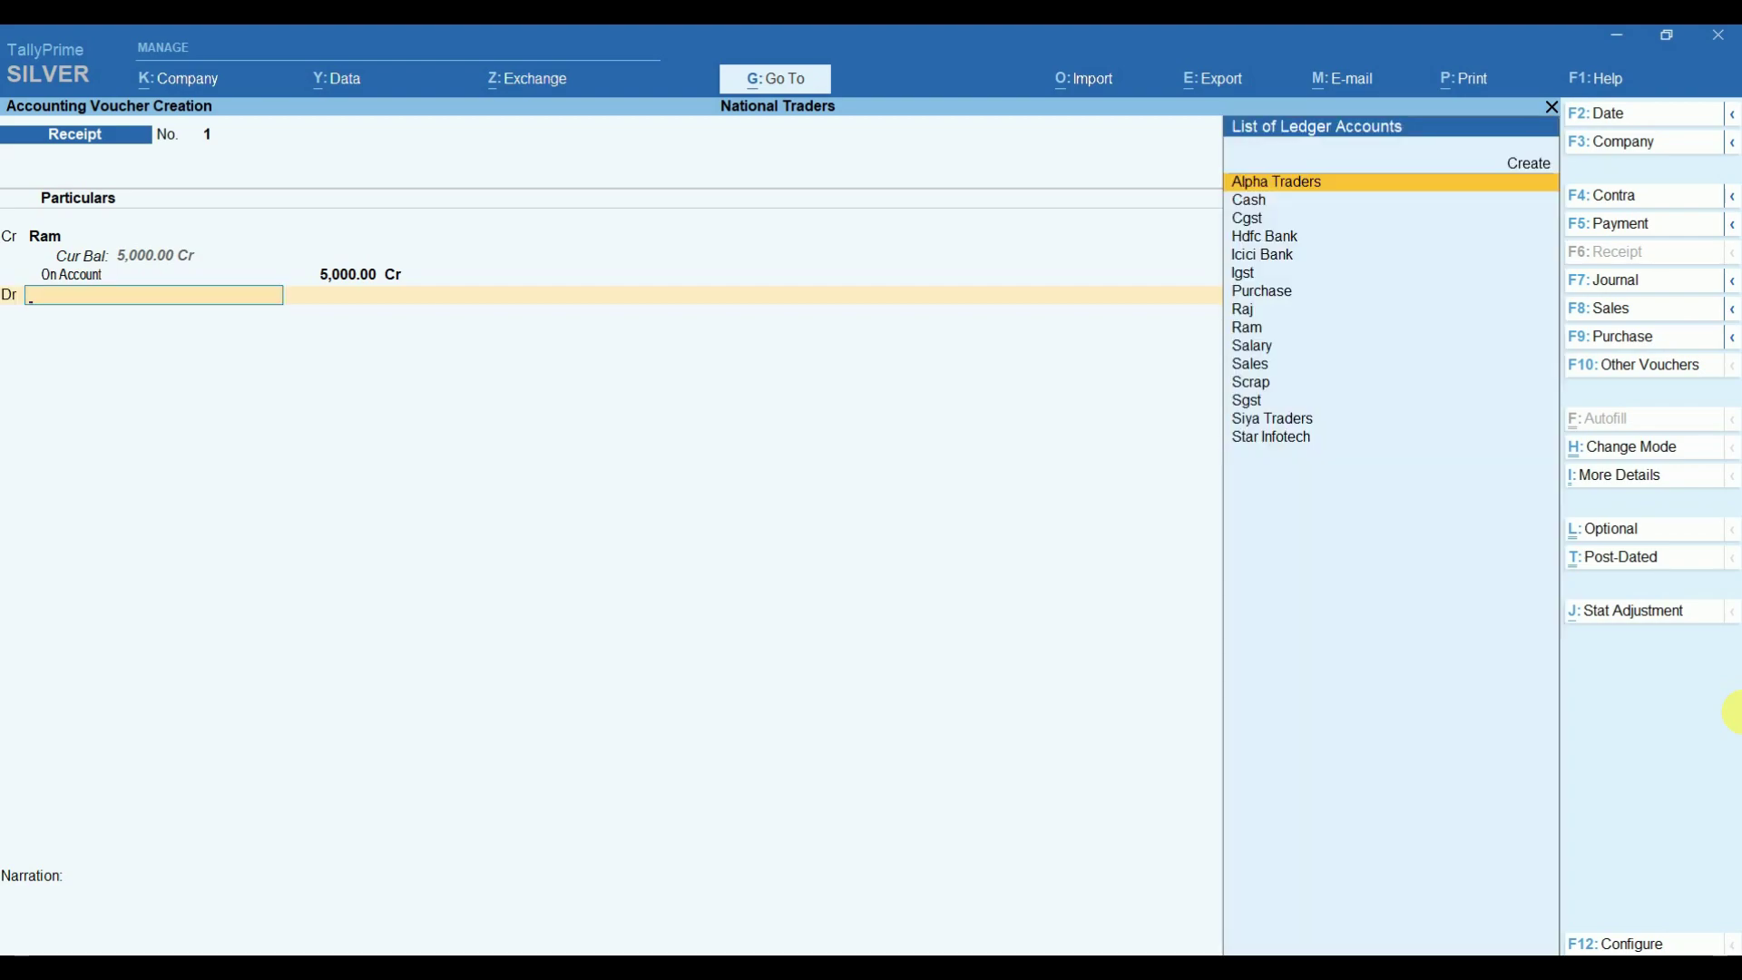
key("Down")
key("Return")
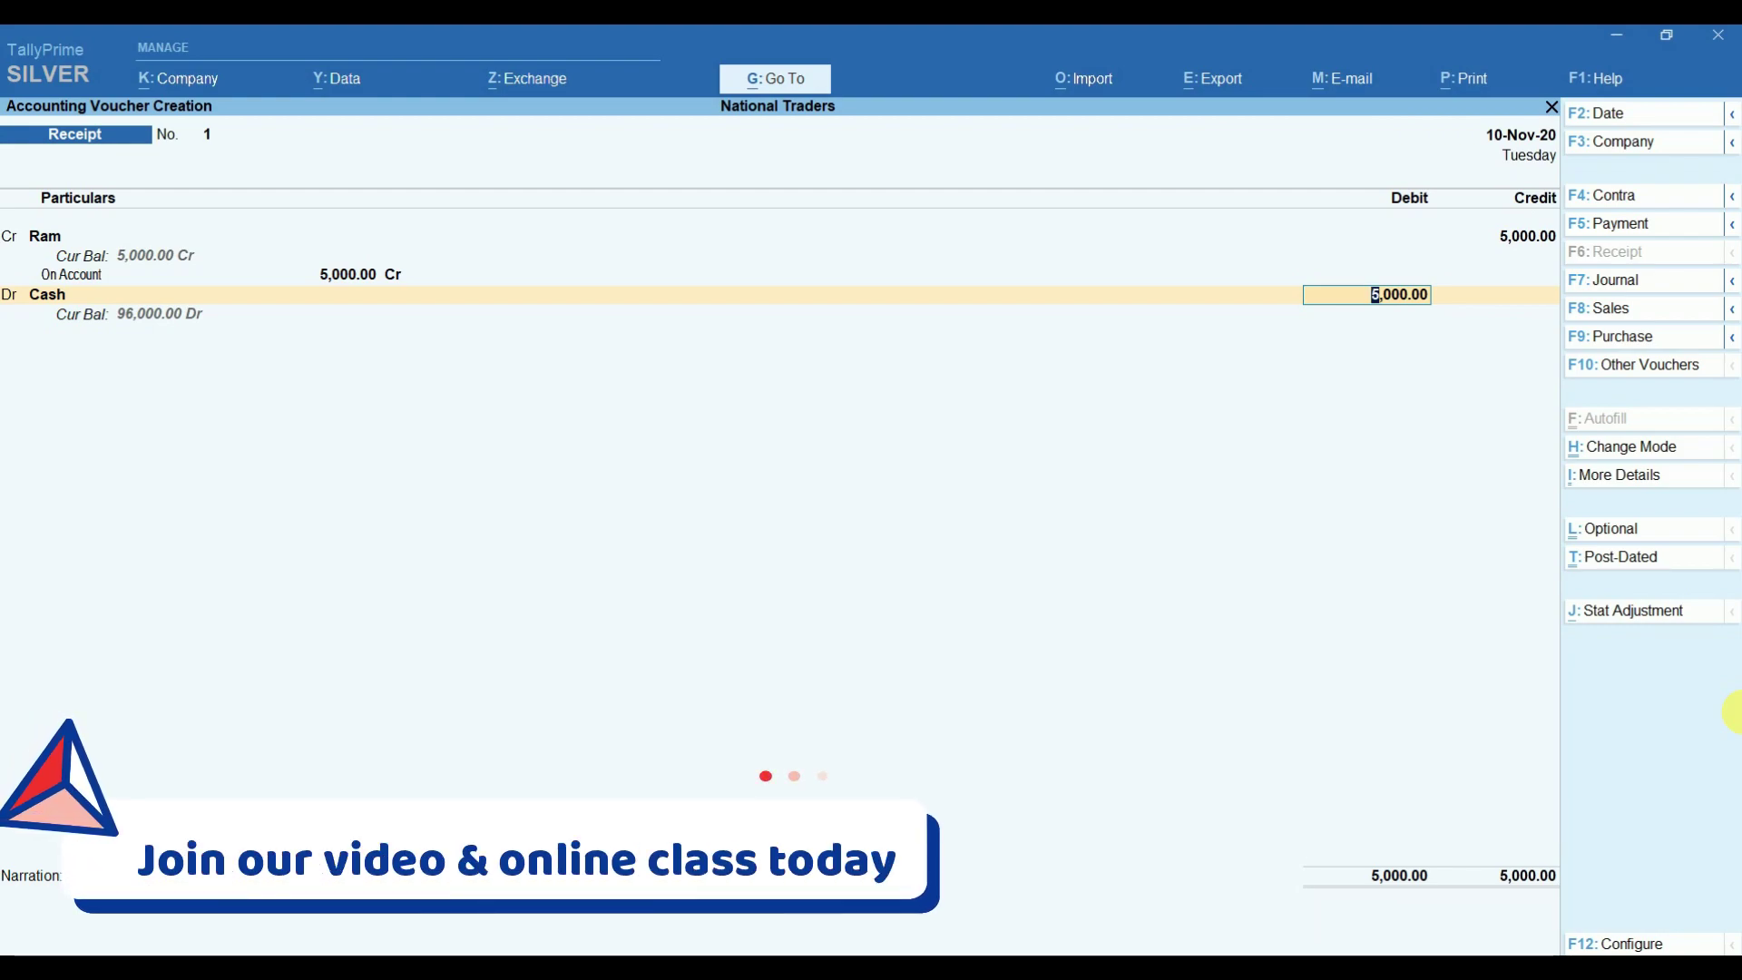
key("Return")
key("Return")
key("Return")
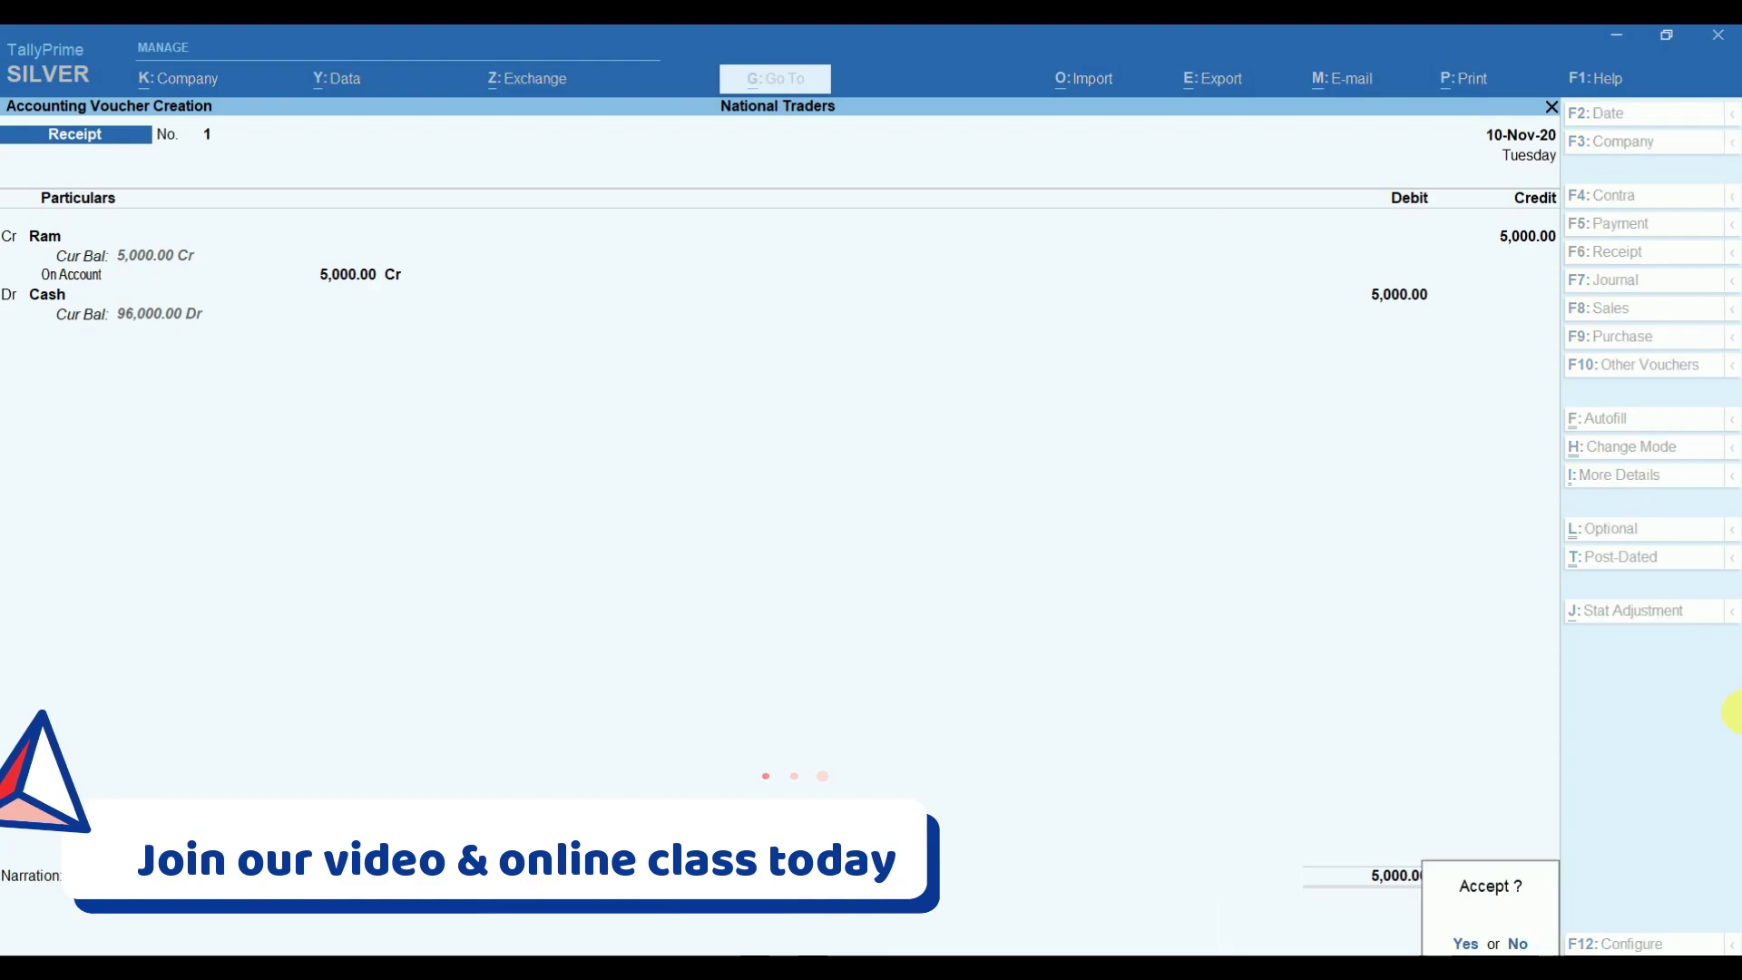
key("Return")
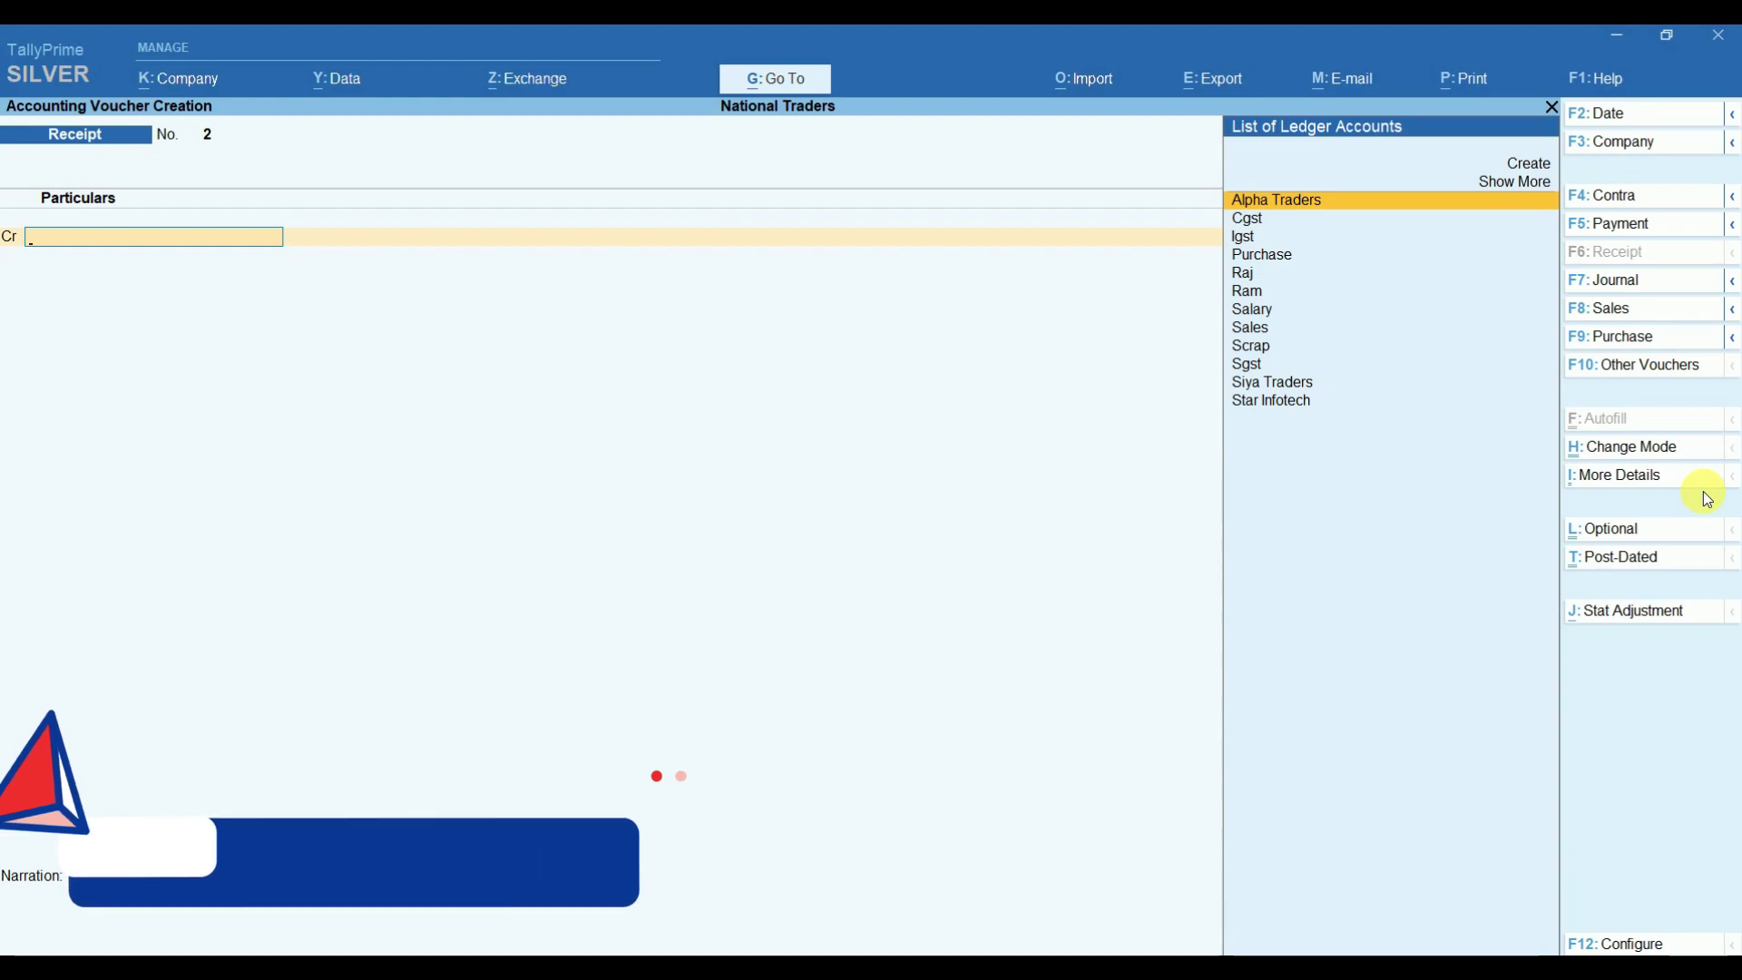
In receipt no. 2, credit the same customer ledger with 2,000, allocated as On Account.
type("R")
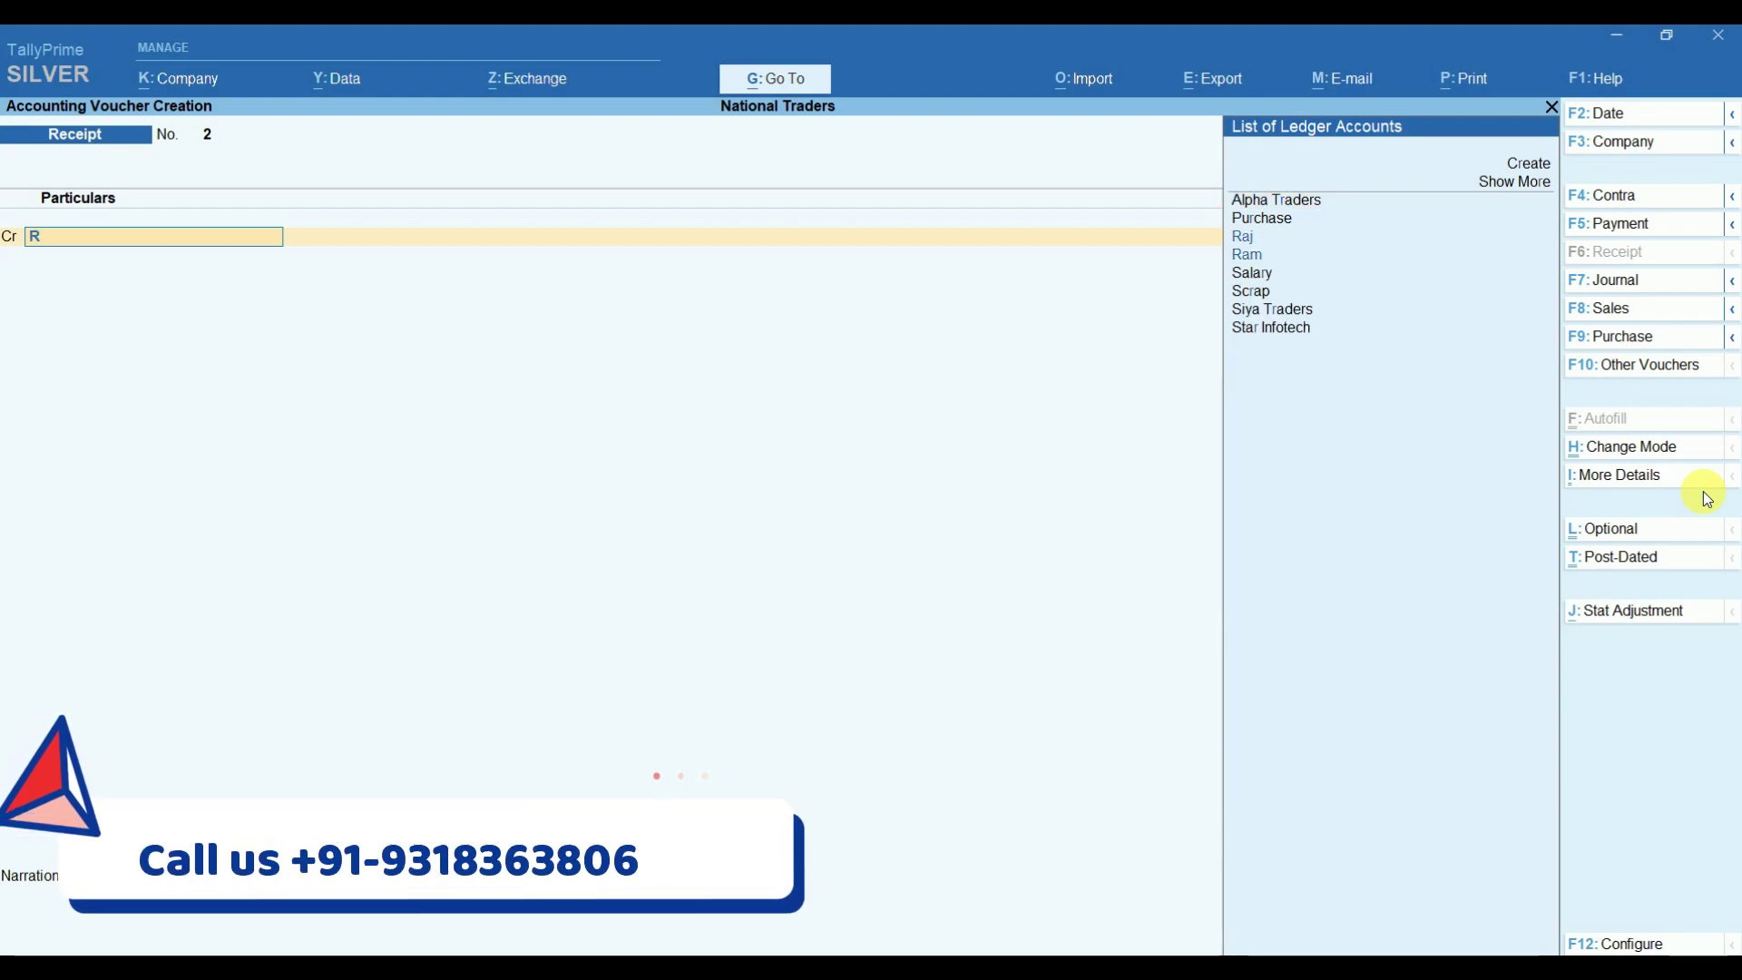
key("Down")
key("Return")
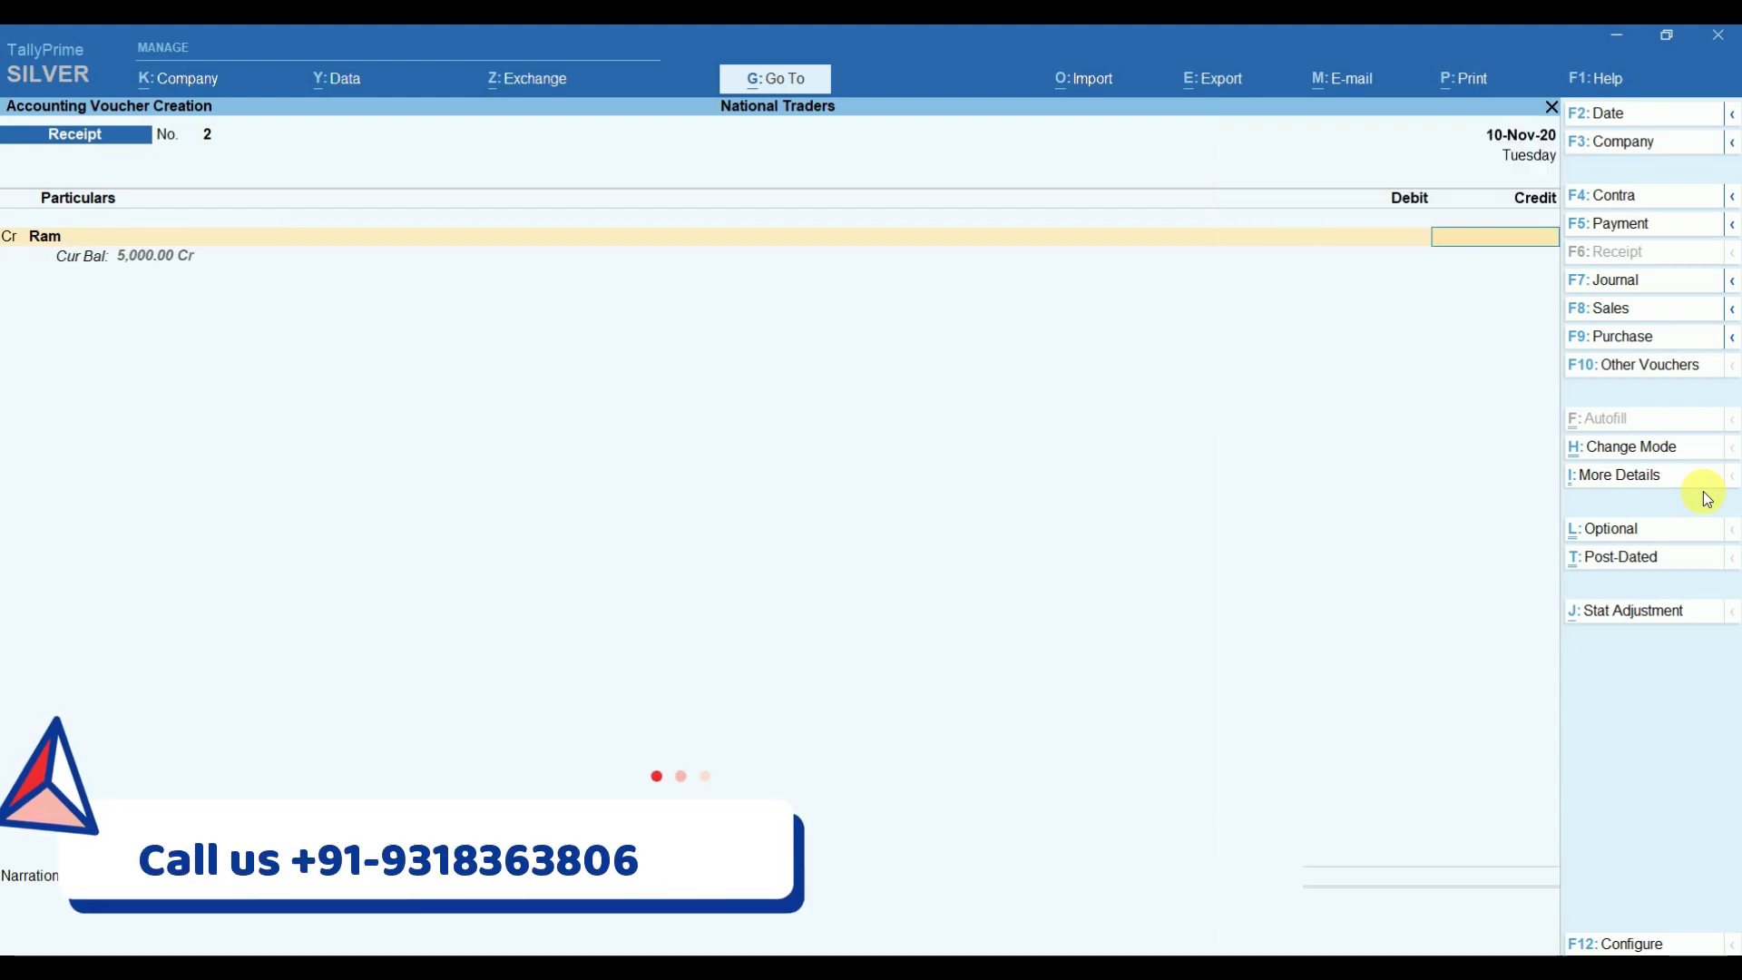
type("2000")
key("Return")
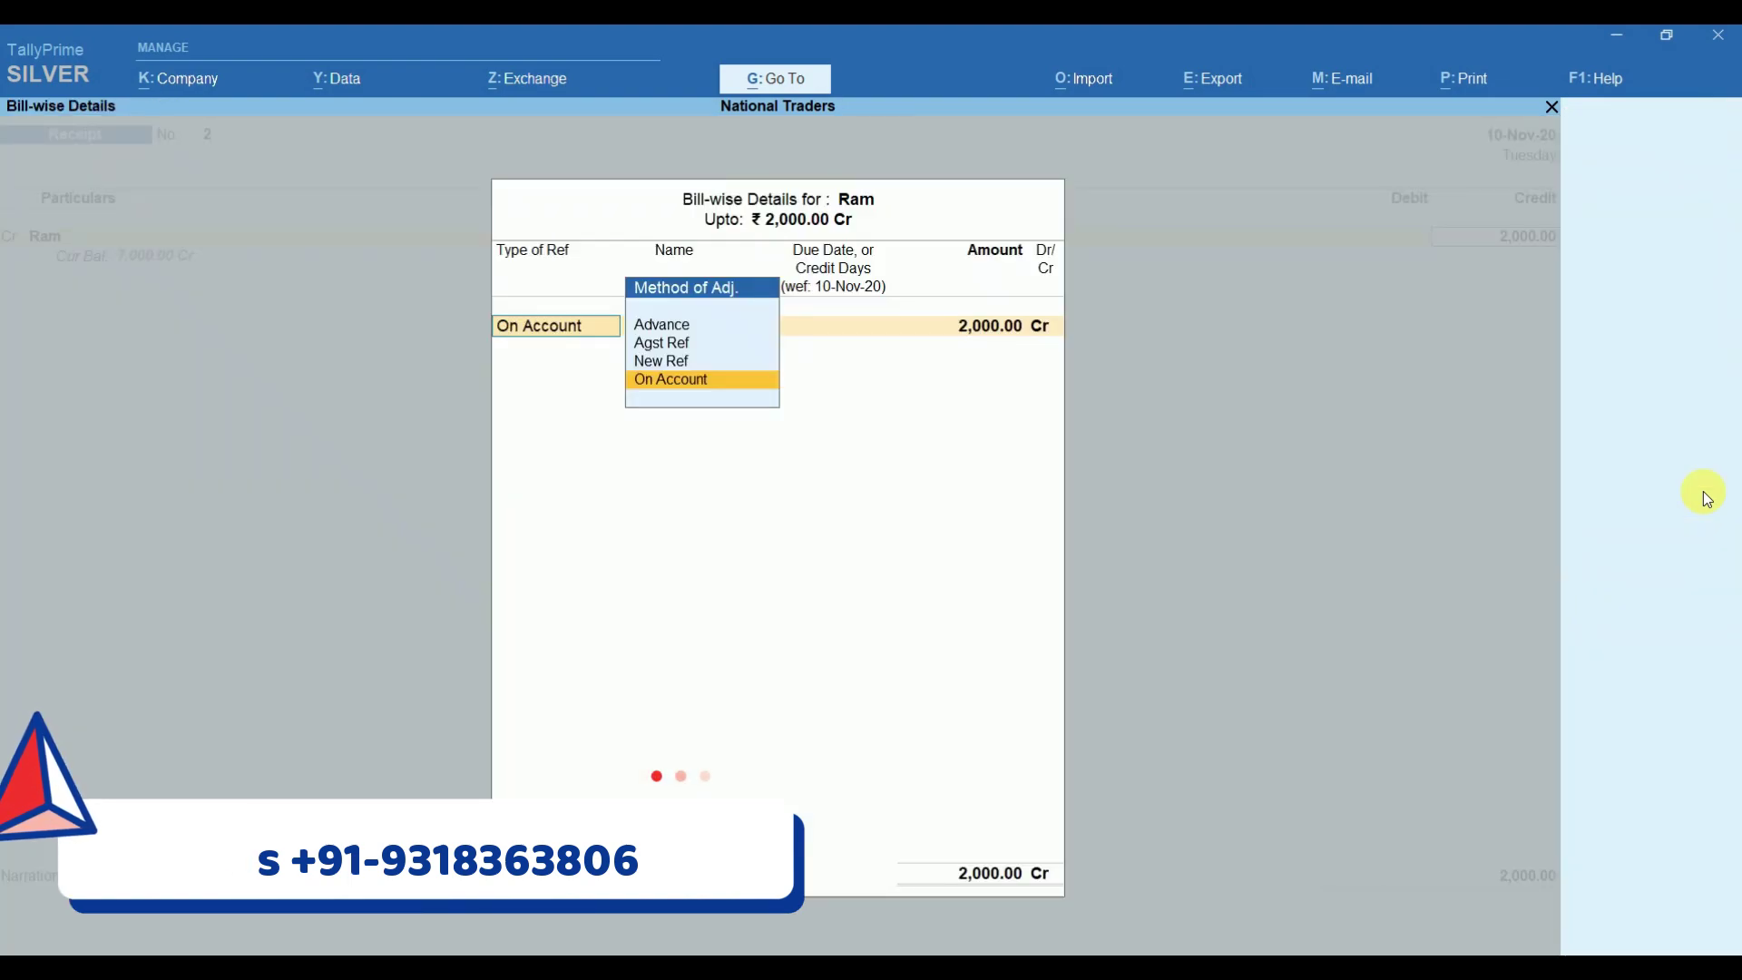
key("Return")
key("Return")
key("Return")
key("Return")
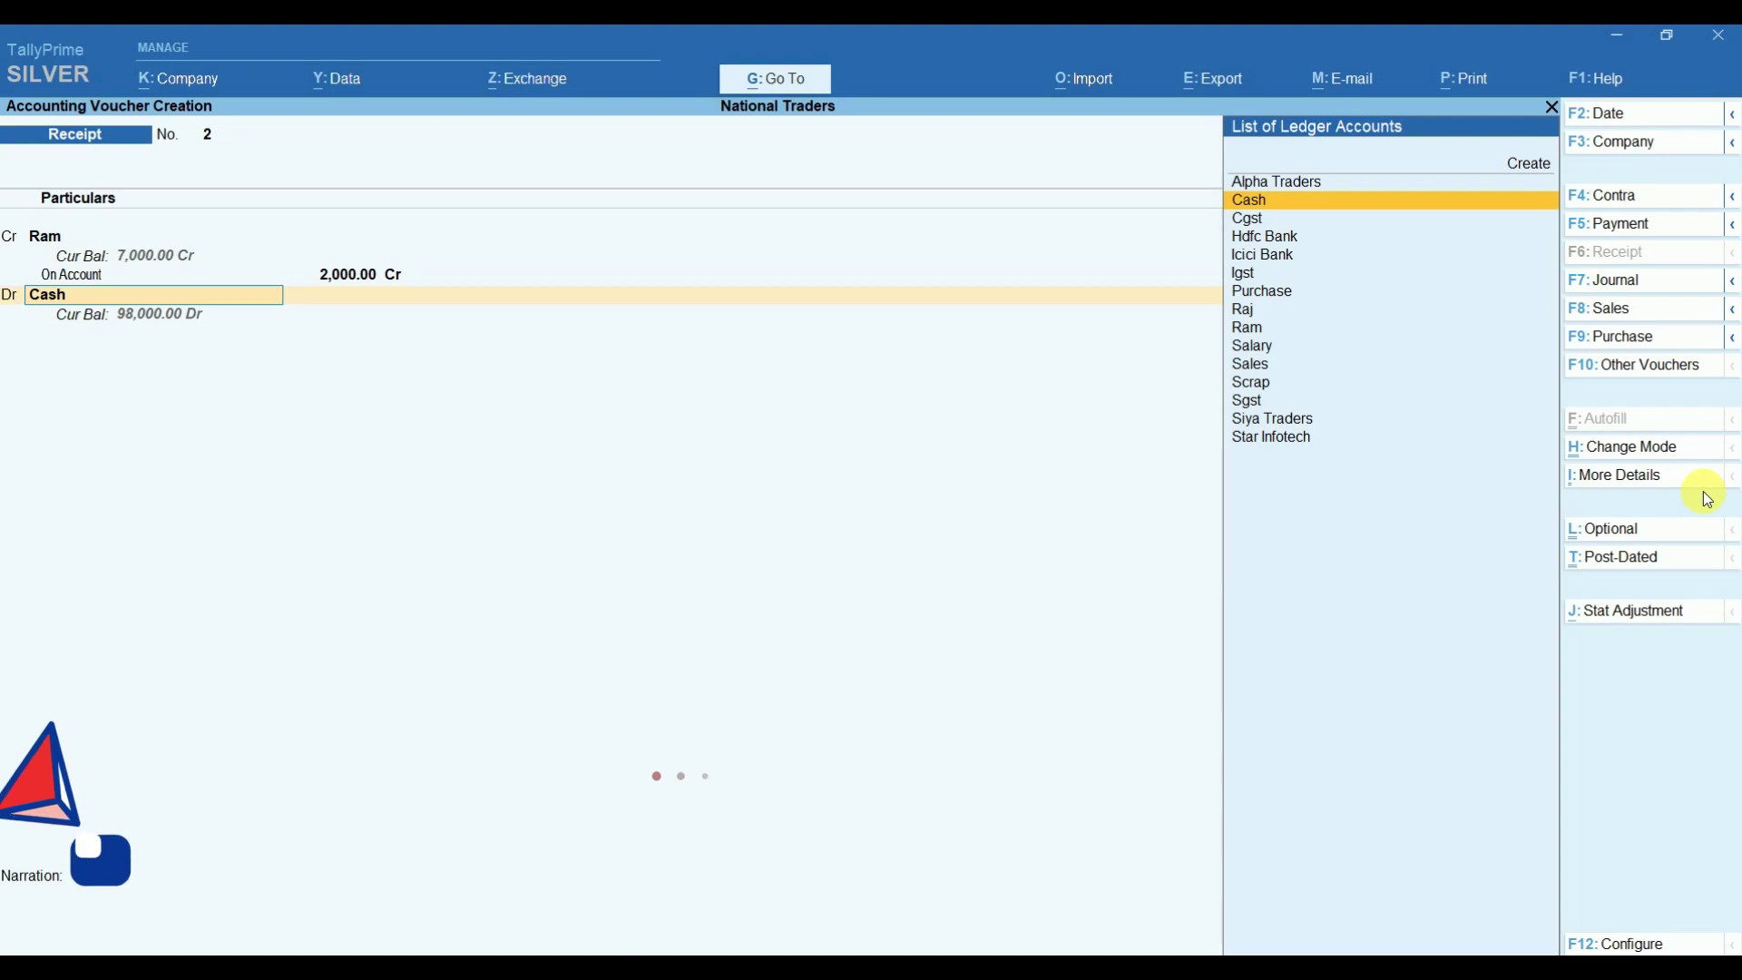
Choose Icici Bank instead of Cash as the ledger debited in the receipt.
key("Down")
key("Down")
key("Down")
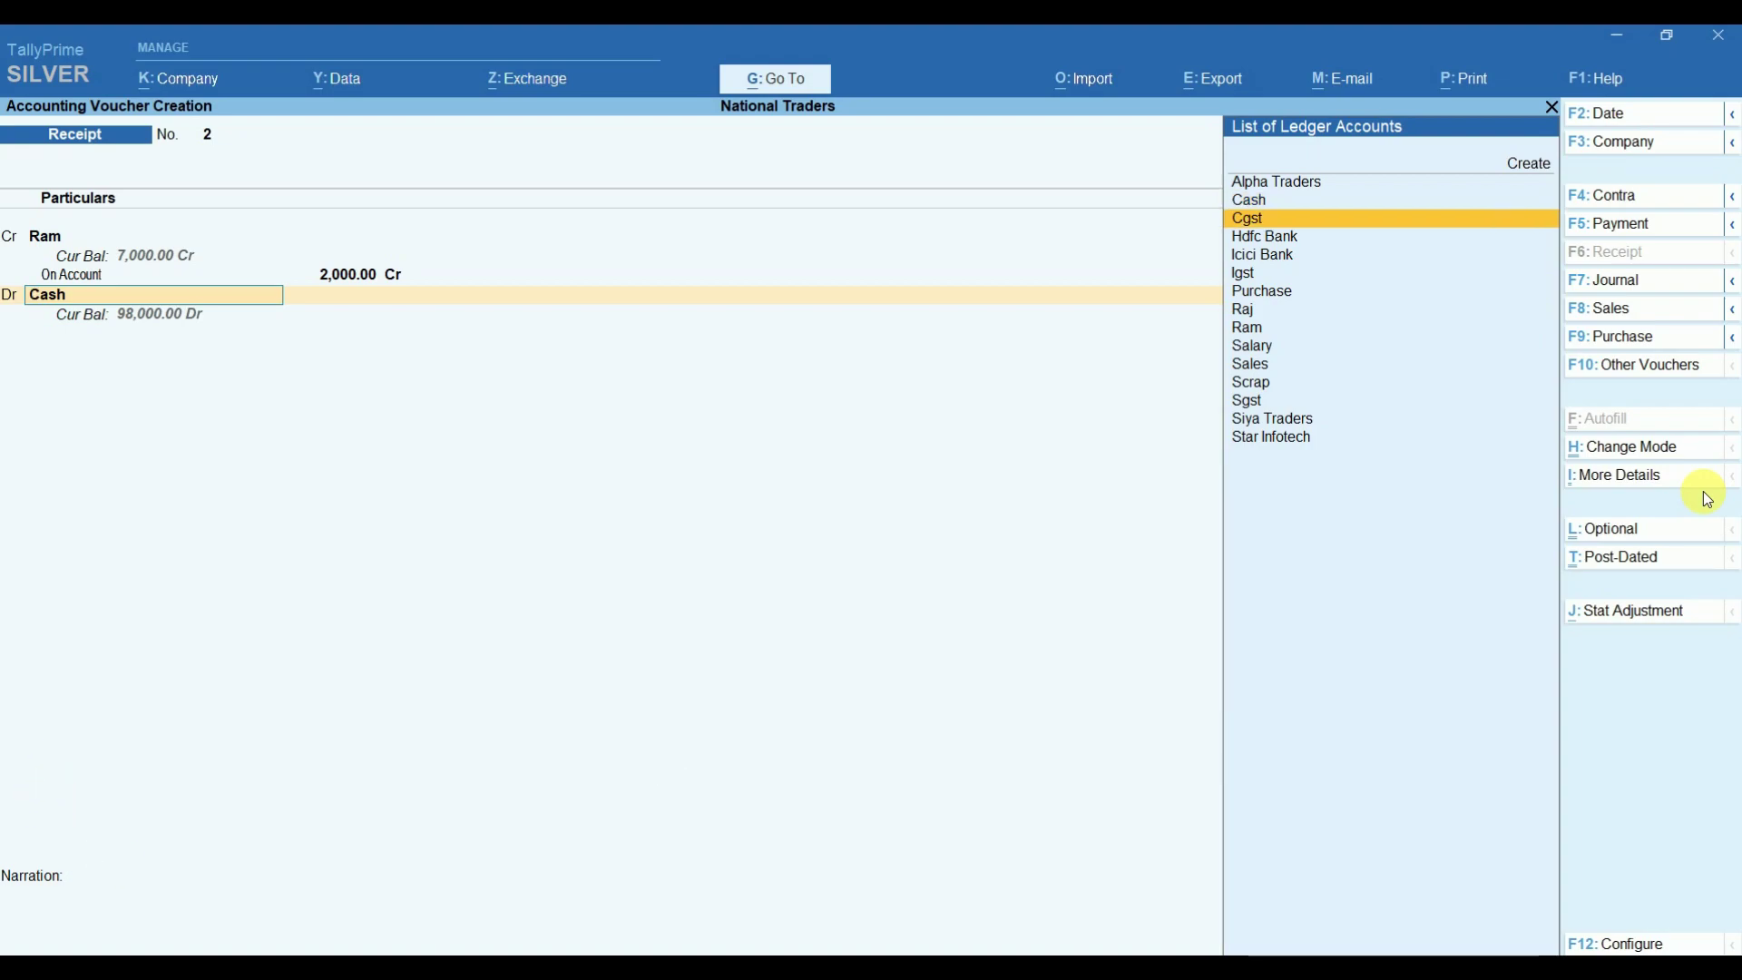
key("Return")
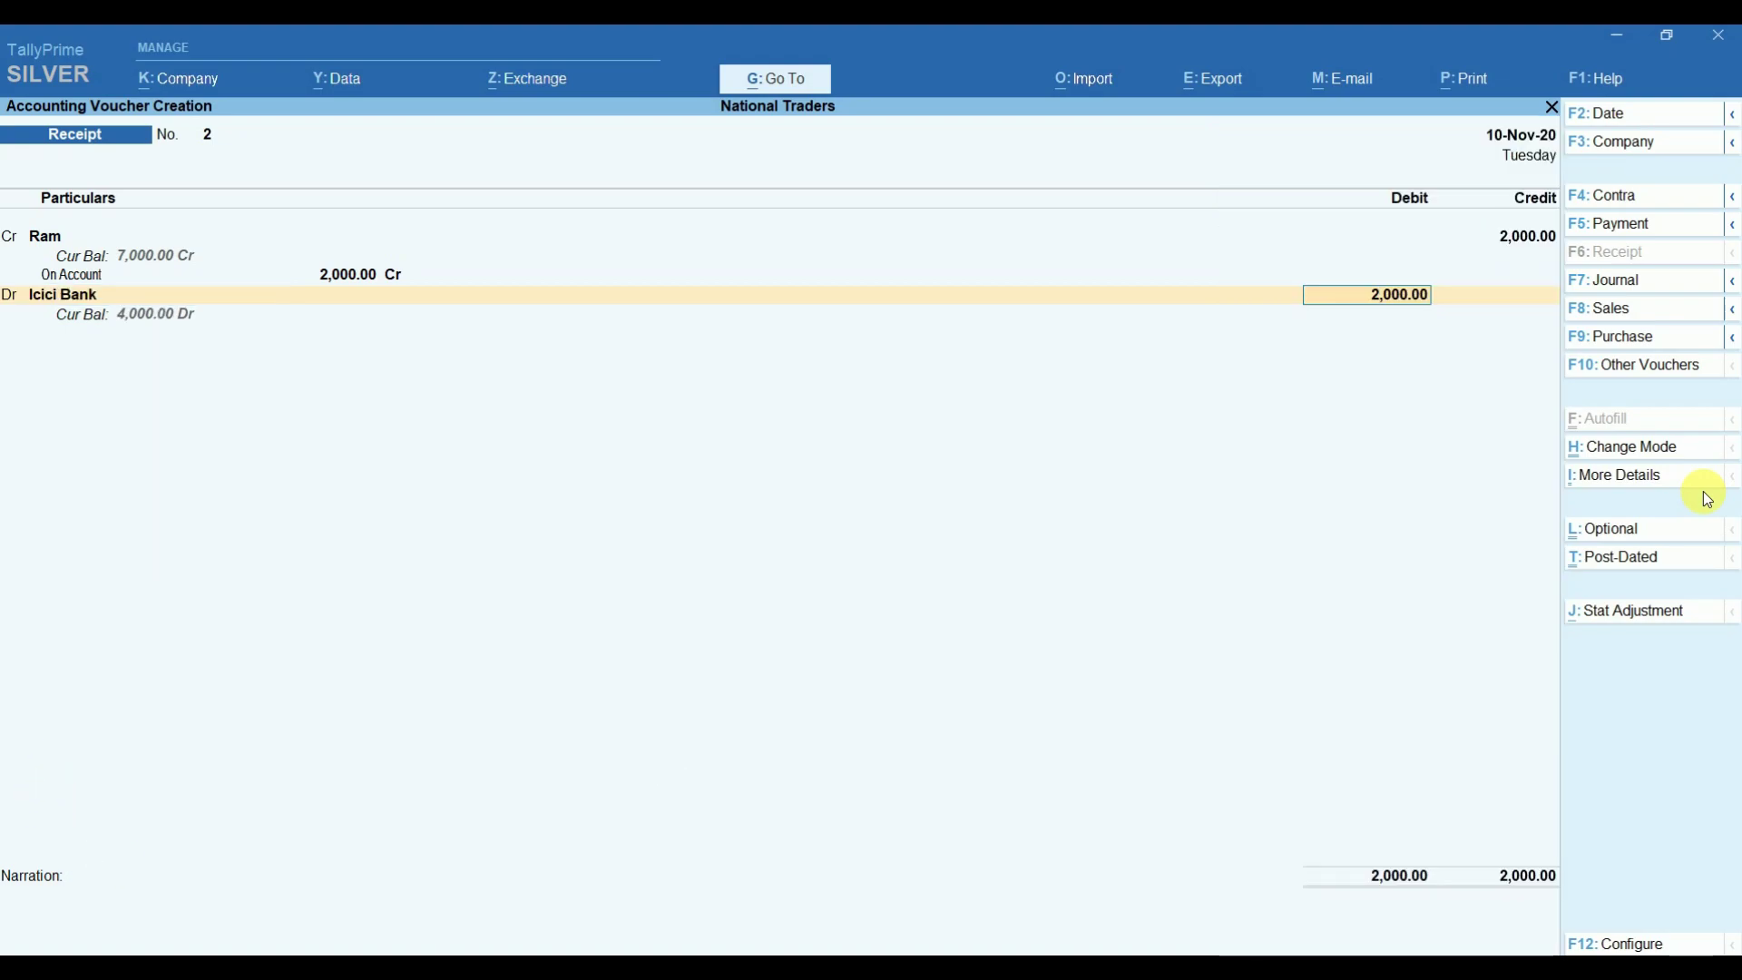
Accept the 2,000 debit with a Cheque/DD allocation dated 10-Nov-20, leave the narration blank, and save the receipt.
key("Return")
key("Return")
key("Return")
key("Return")
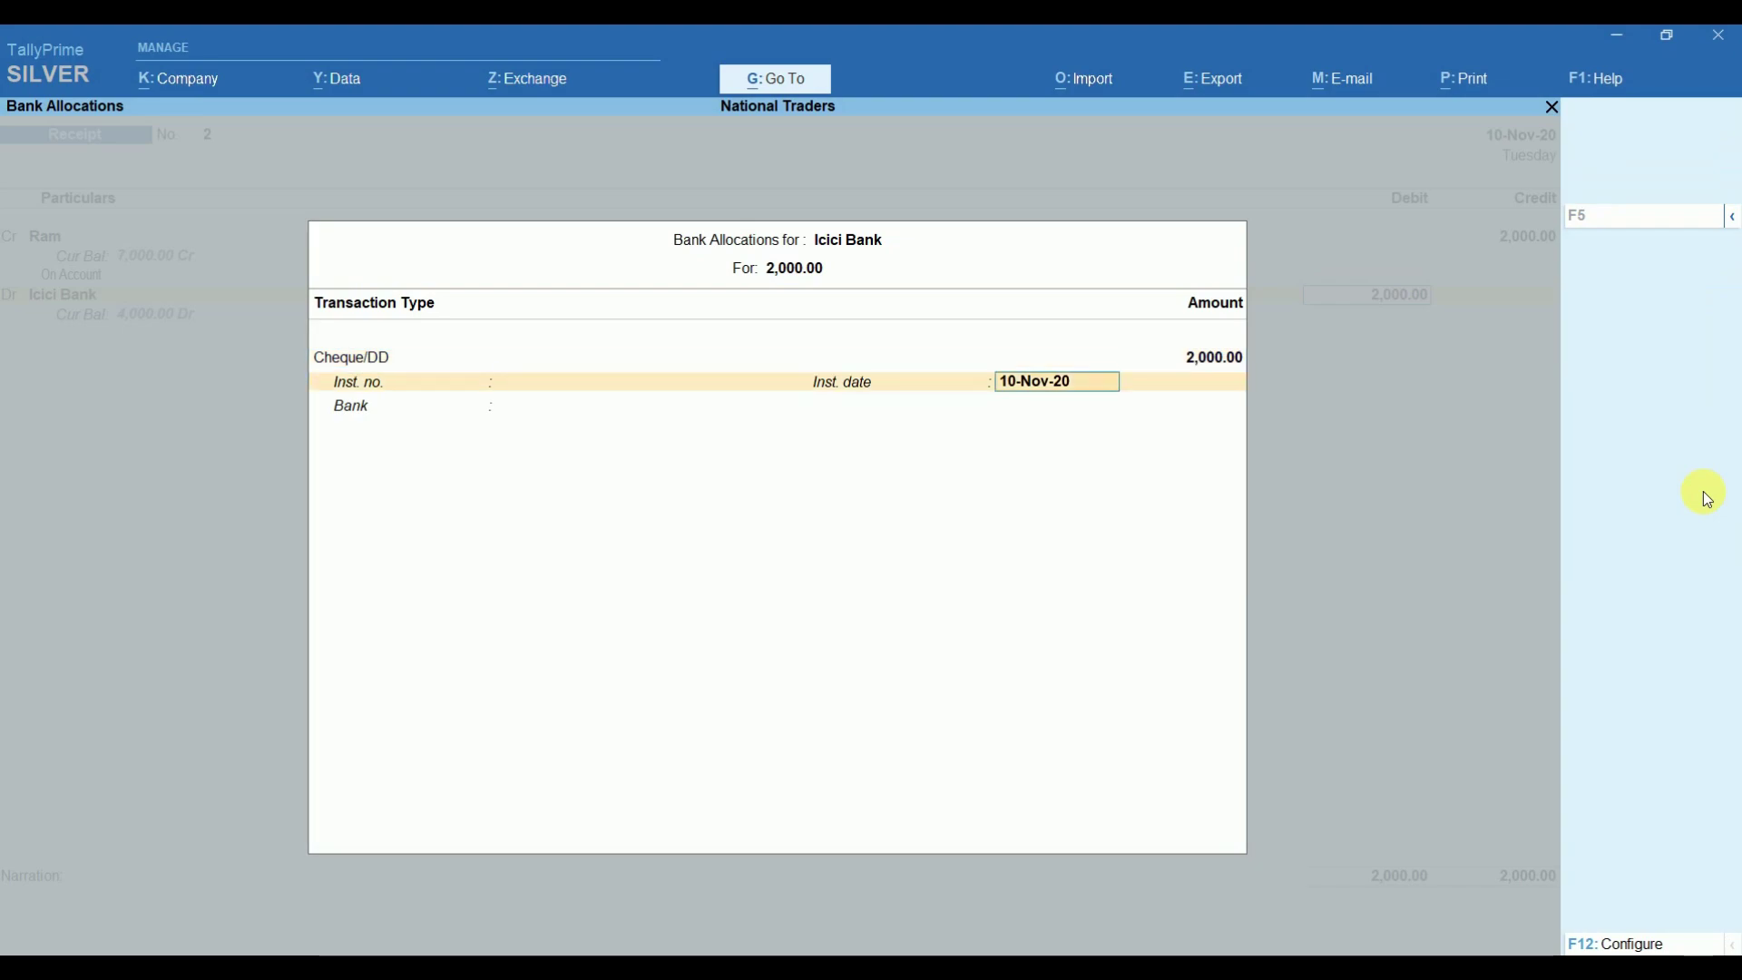
key("Return")
key("Return")
key("Return")
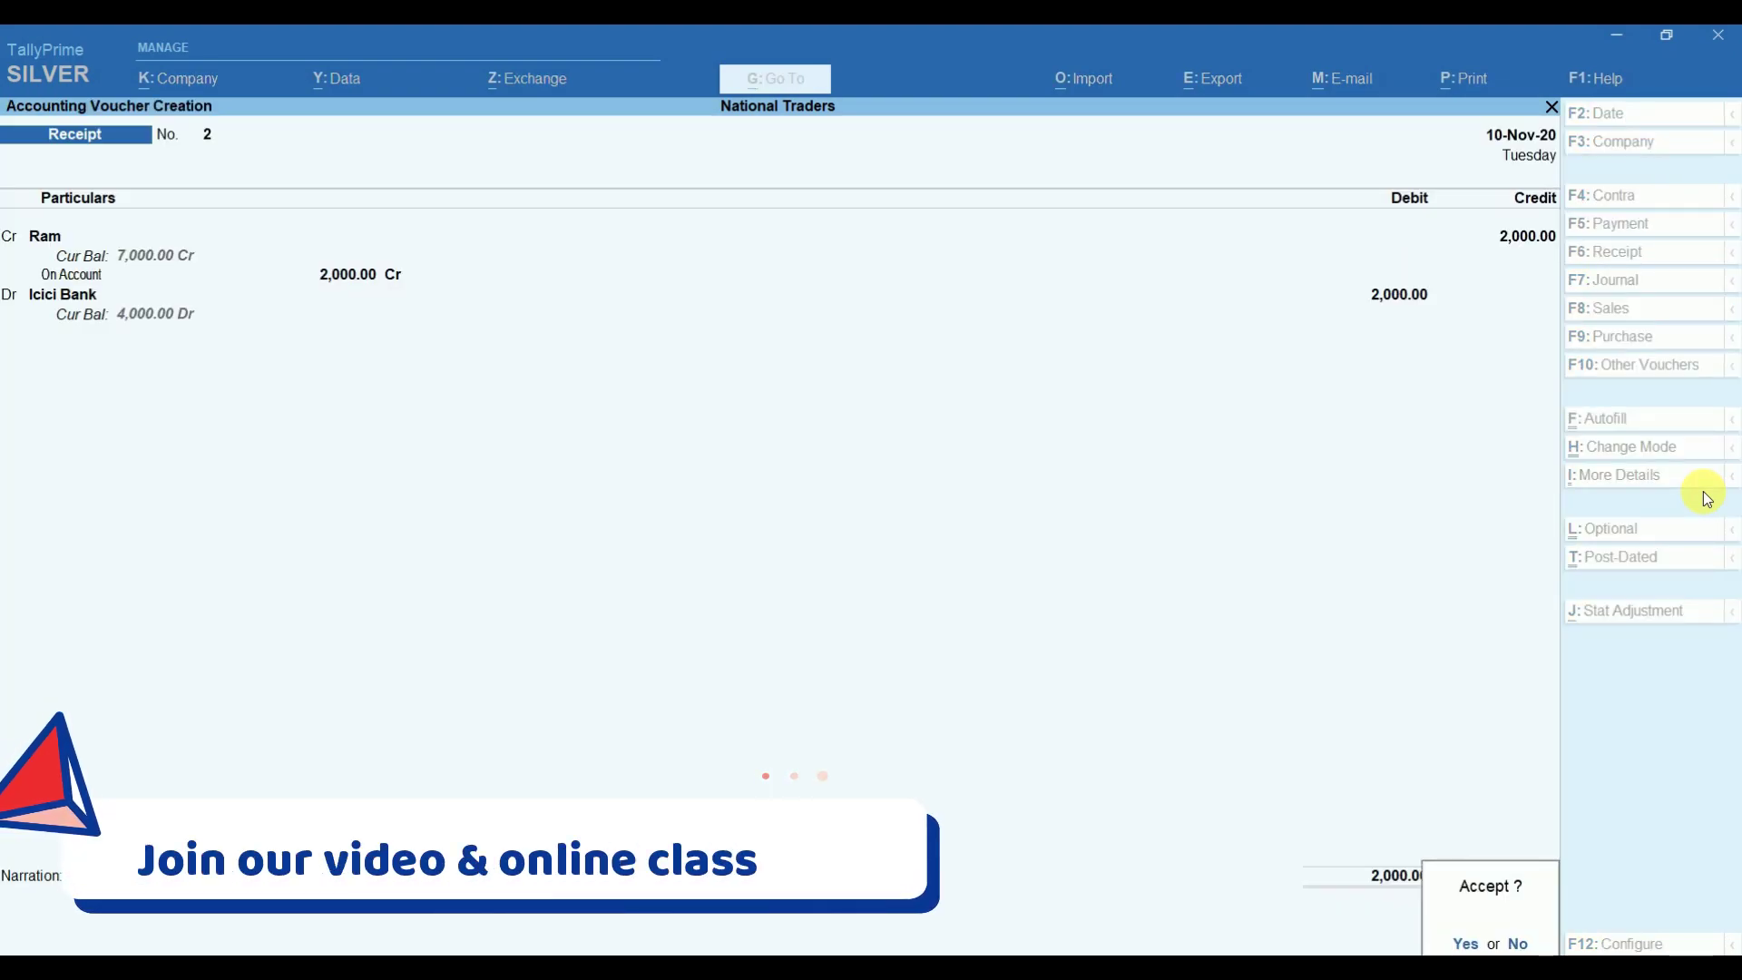
key("Return")
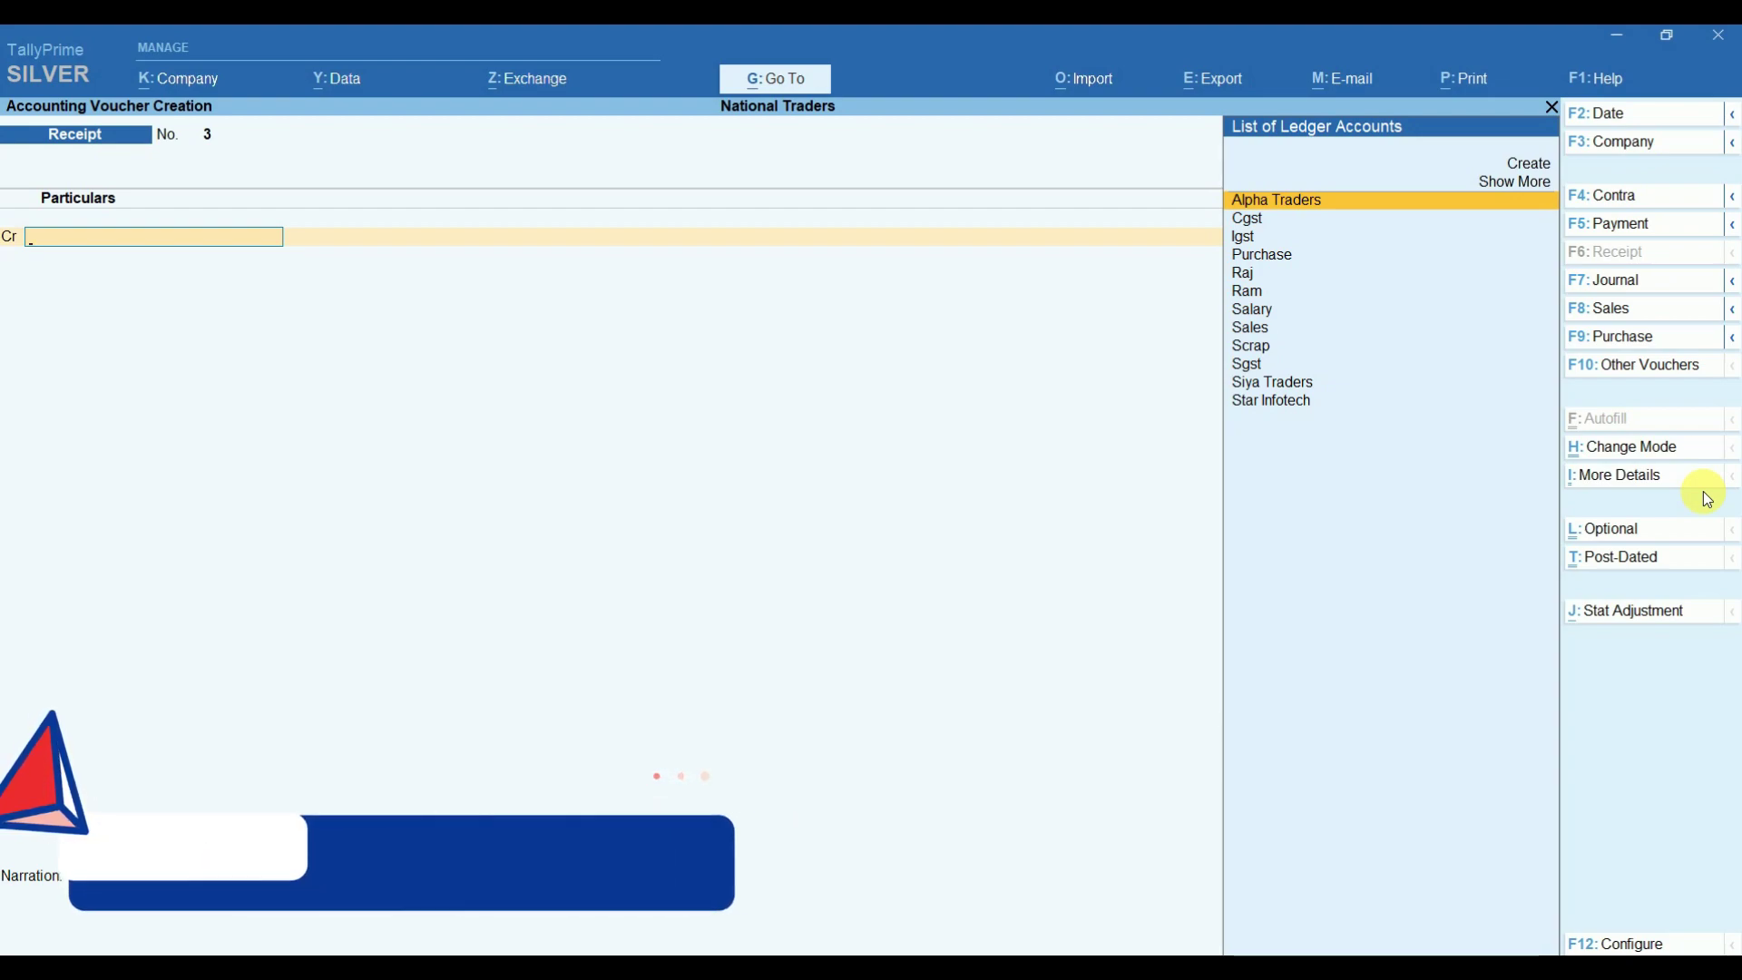
Create a ledger named Capital under the Capital Account group and save it into receipt no. 3.
key("alt+c")
type("Capital")
key("Return")
type("Ca")
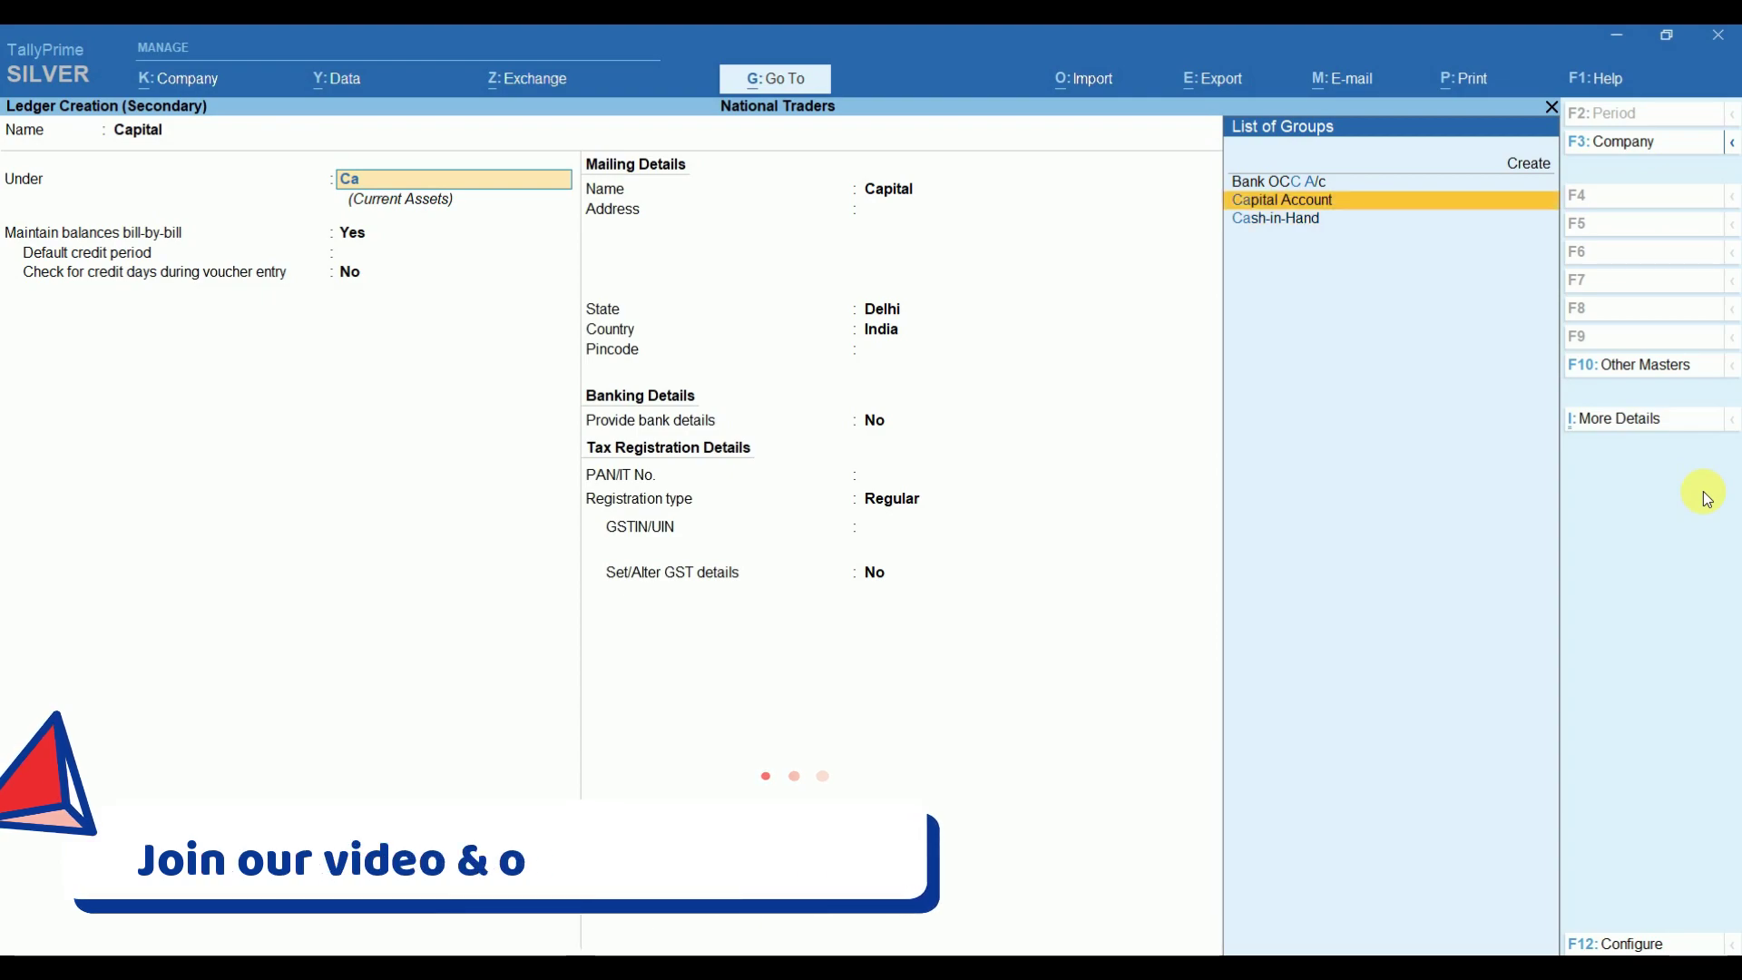
key("Return")
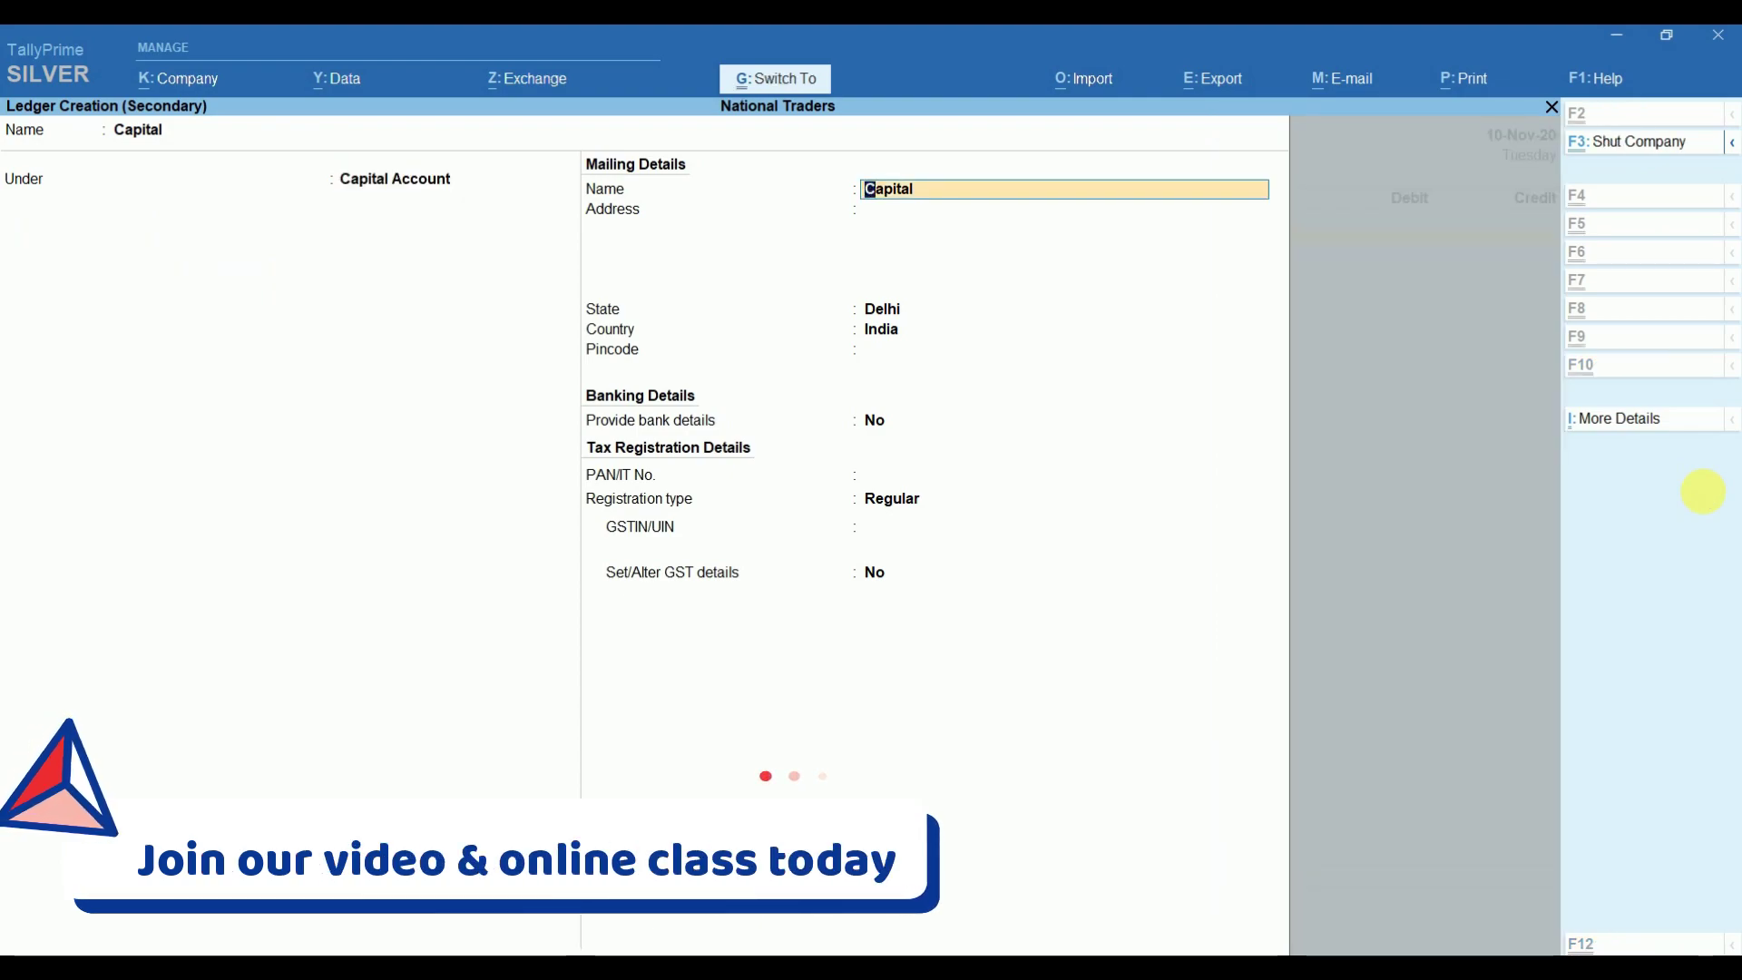
key("ctrl+a")
Credit the Capital ledger with 1,00,000 and go to the debit line's ledger selection.
type("10000")
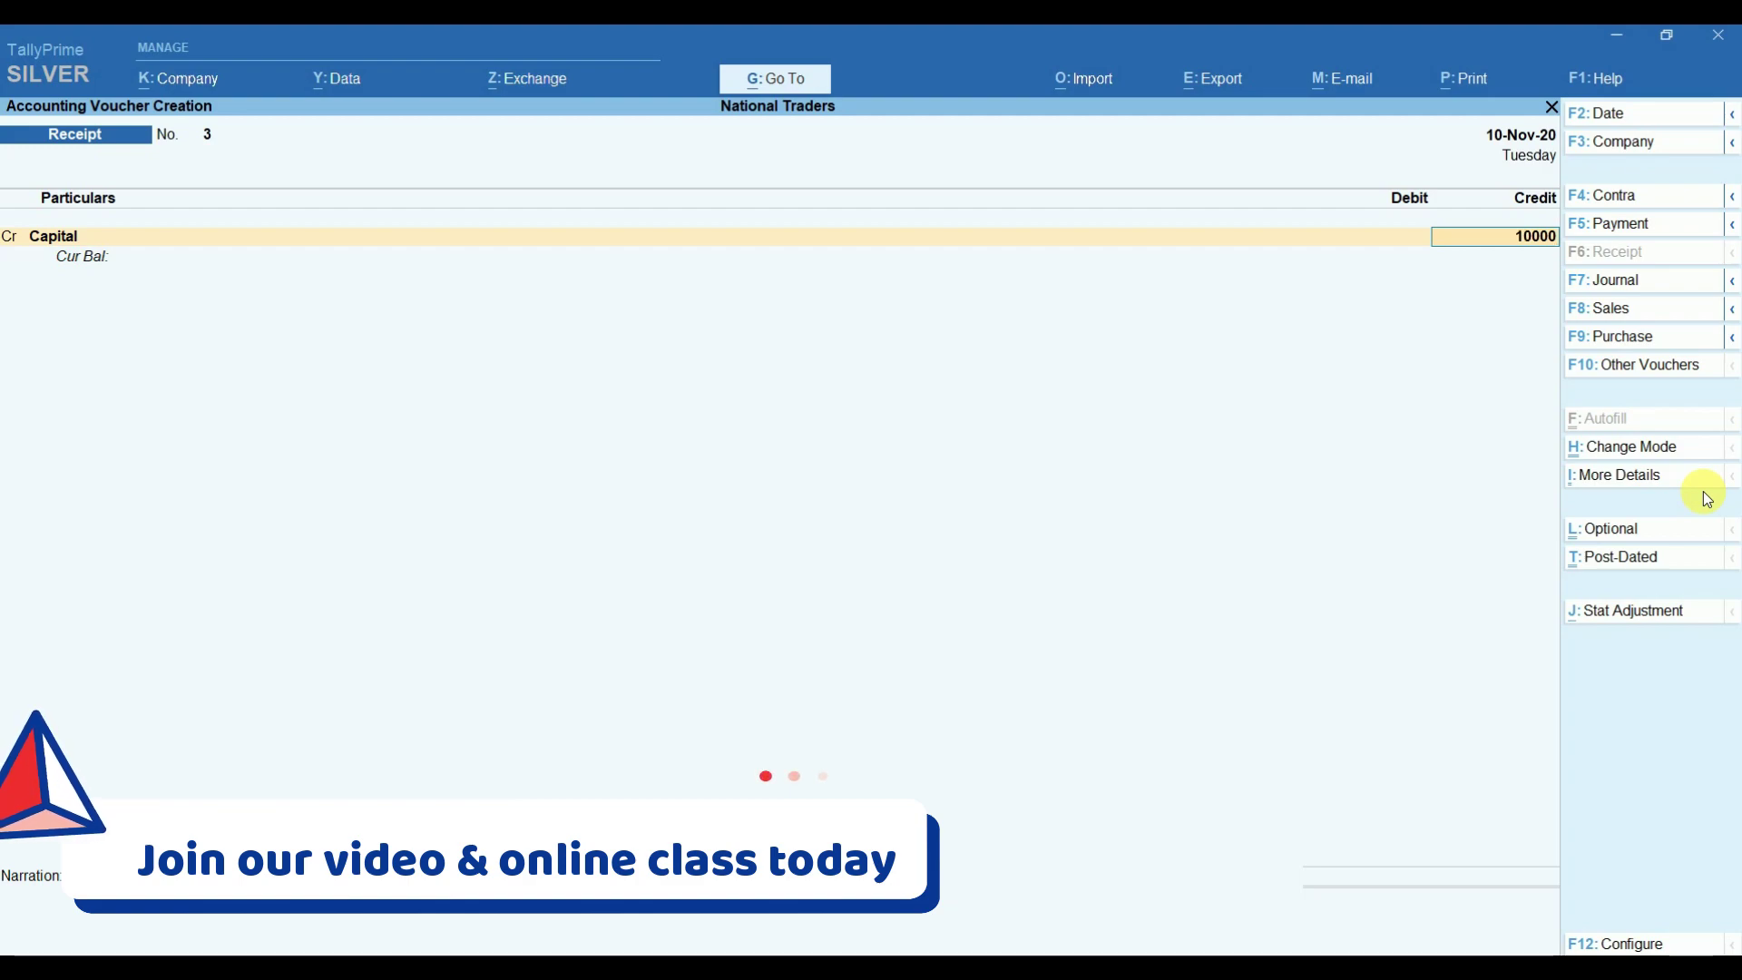
key("Return")
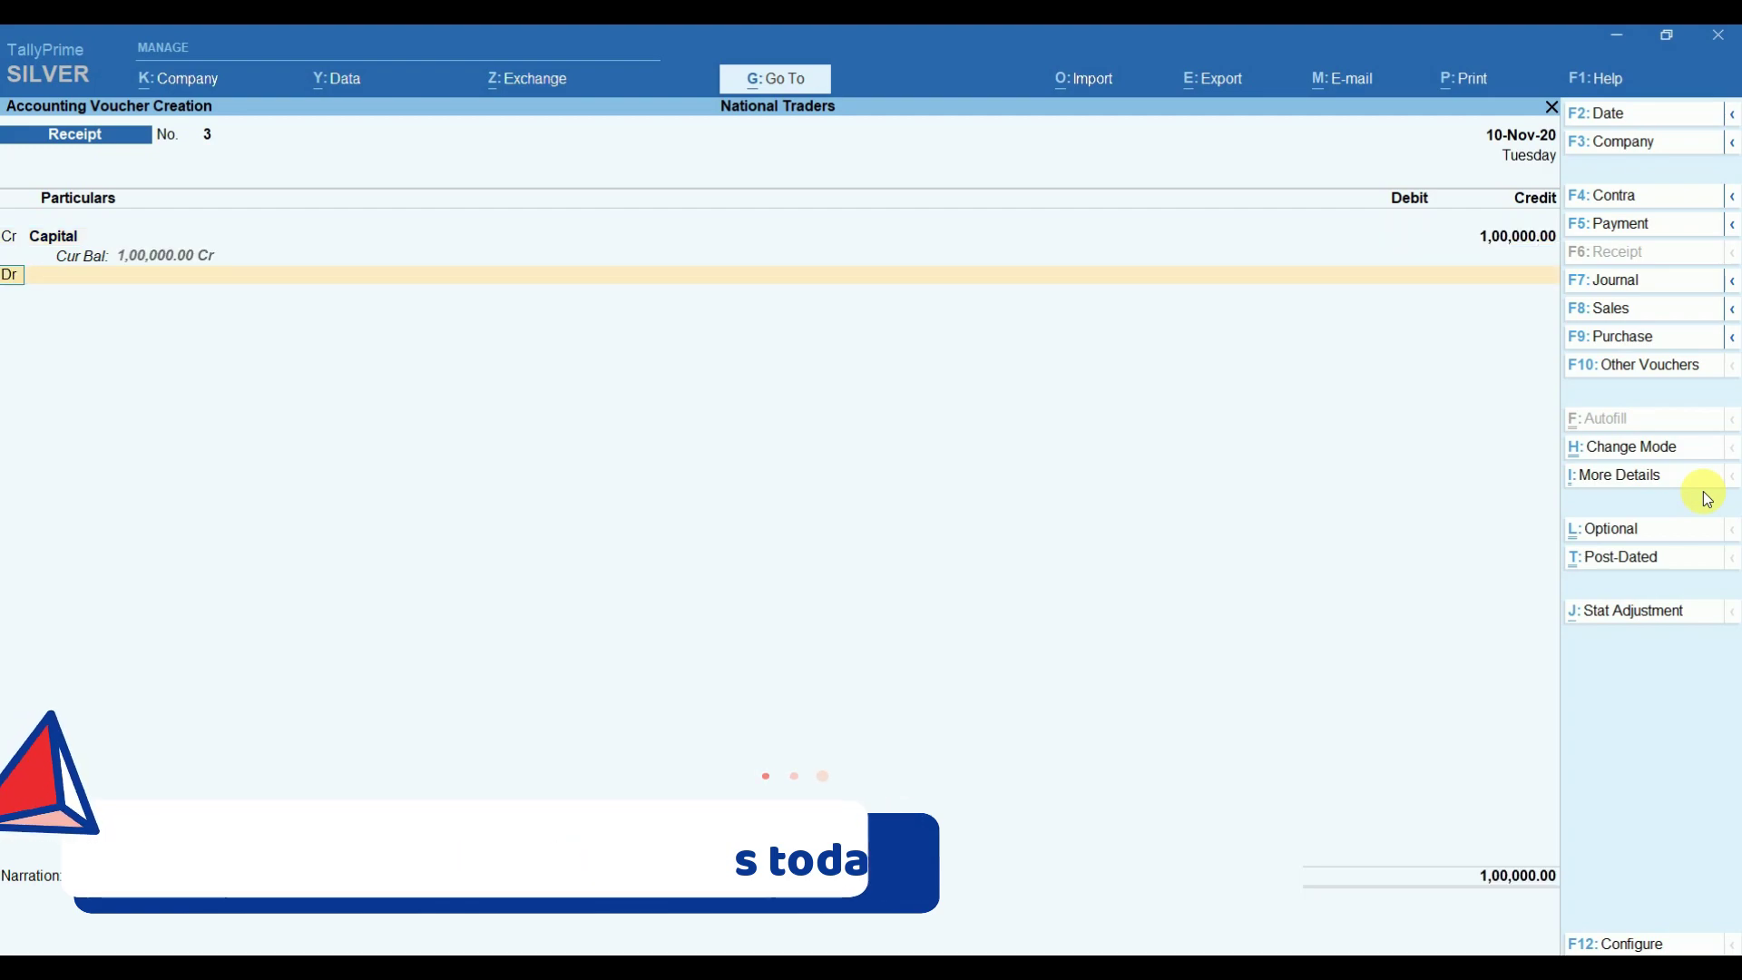
key("Return")
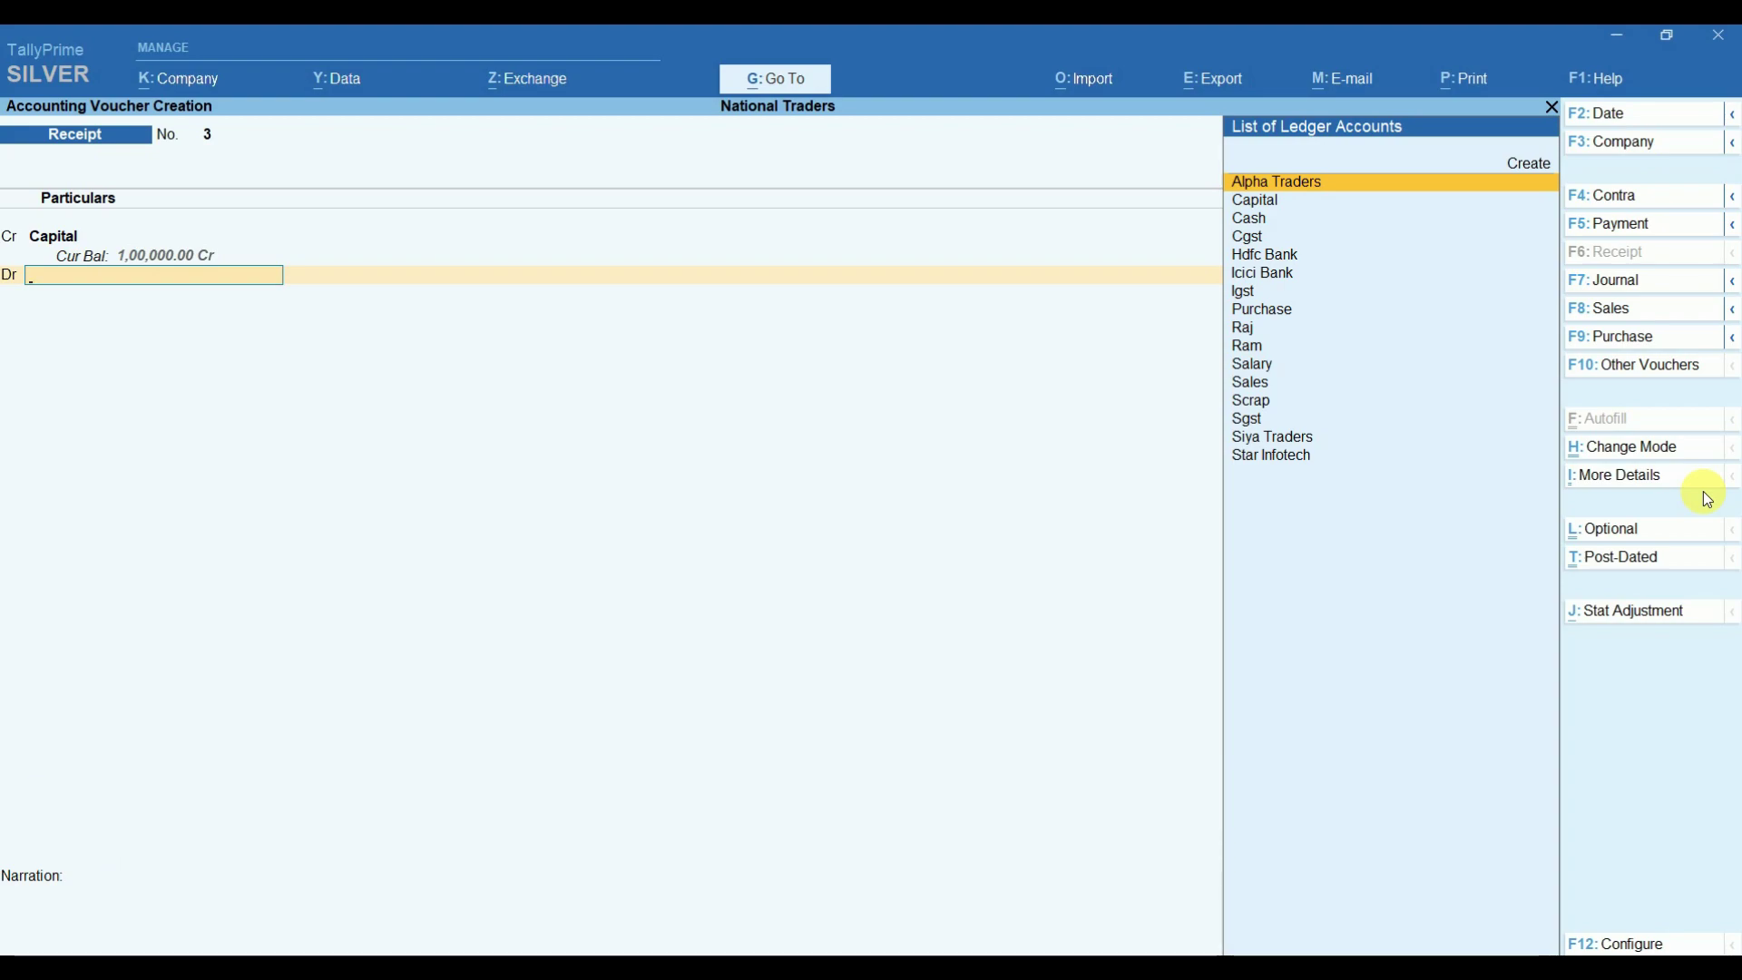
Debit Cash with 1,00,000, leave the narration blank, and save the capital receipt.
key("Down")
key("Down")
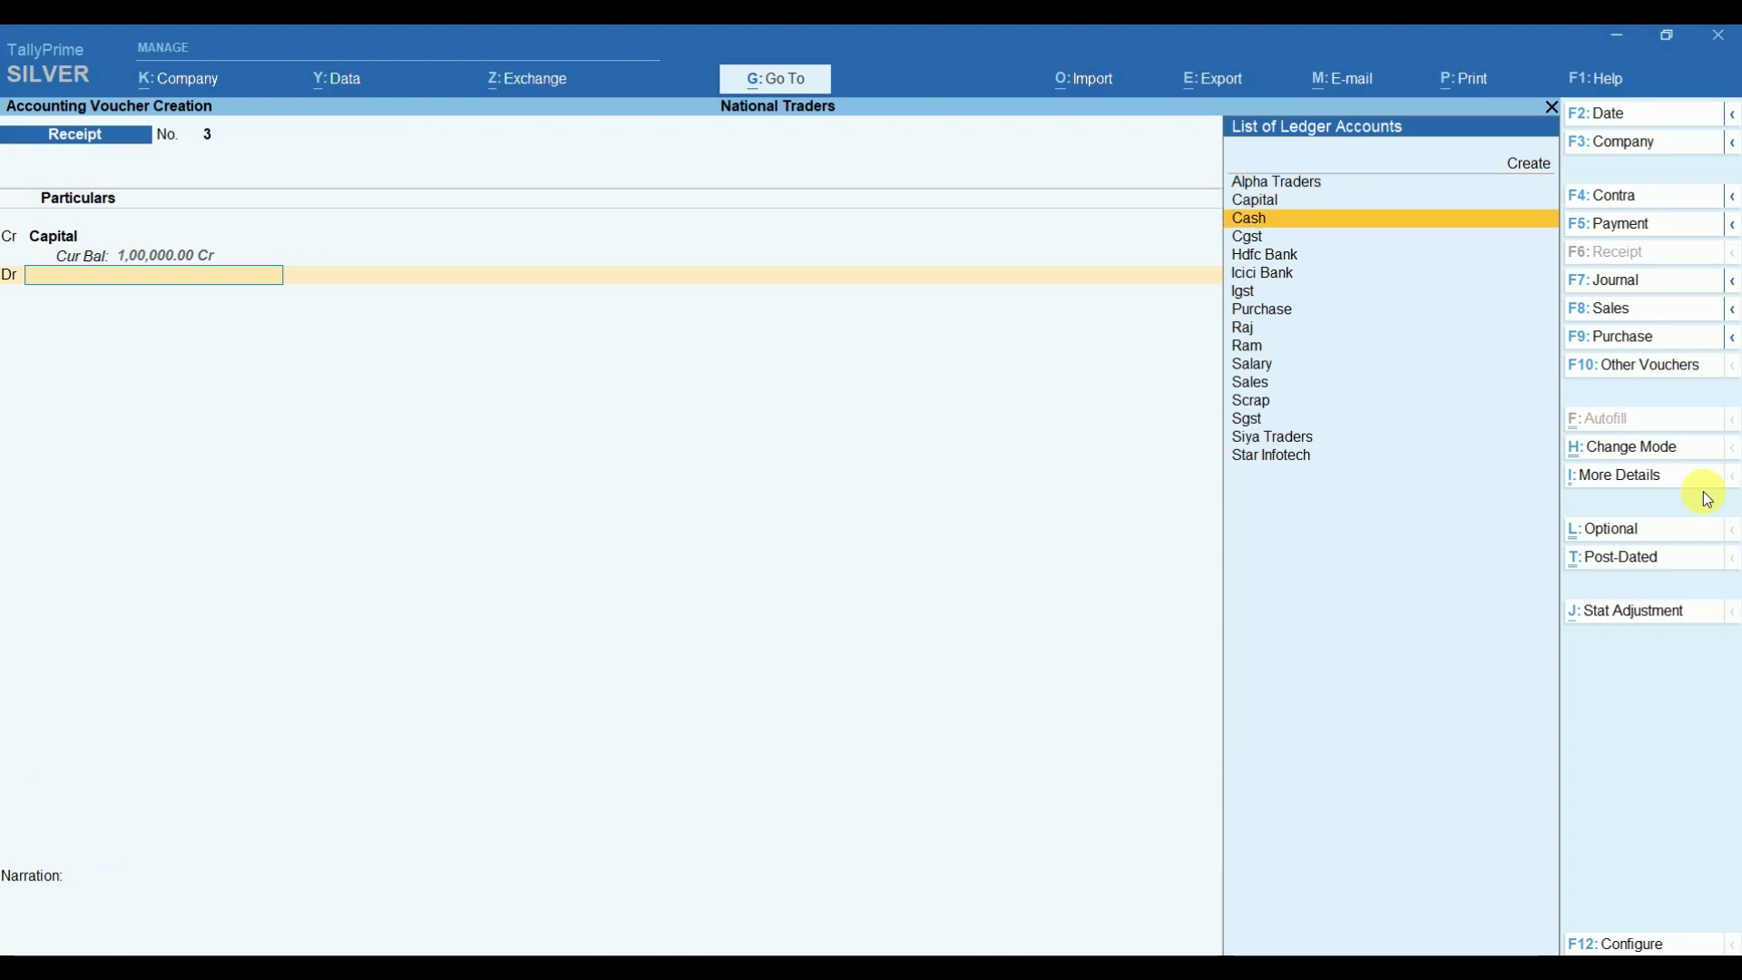
key("Return")
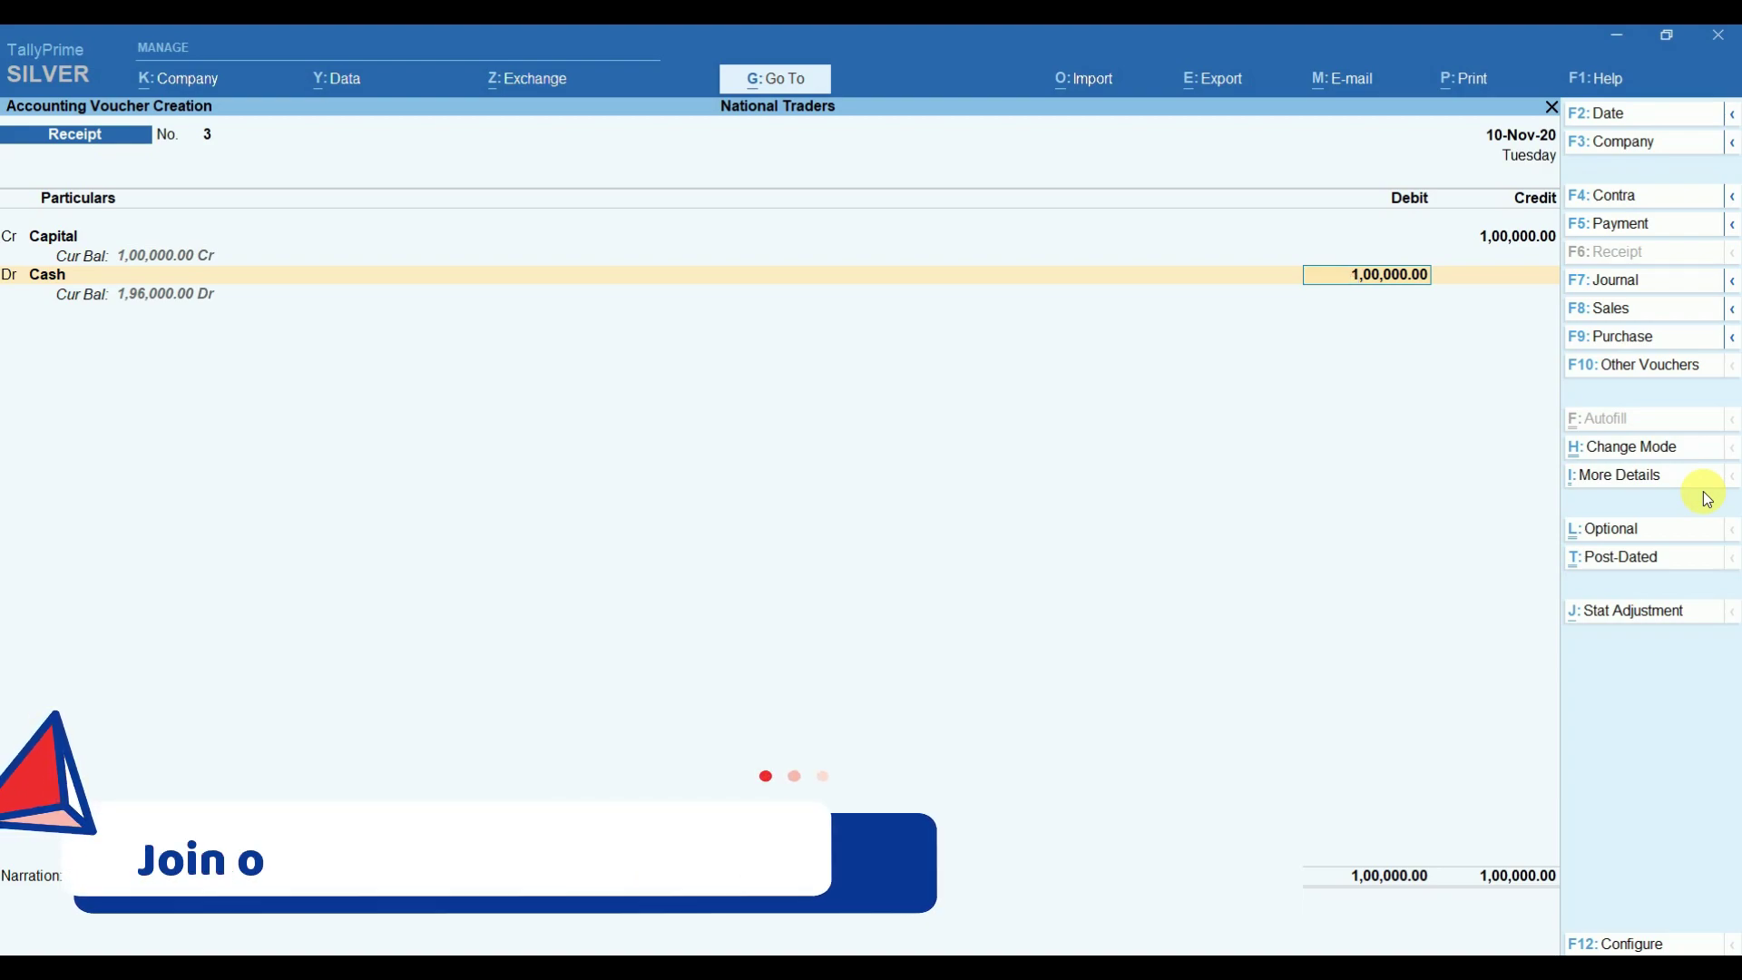
key("Return")
key("Return")
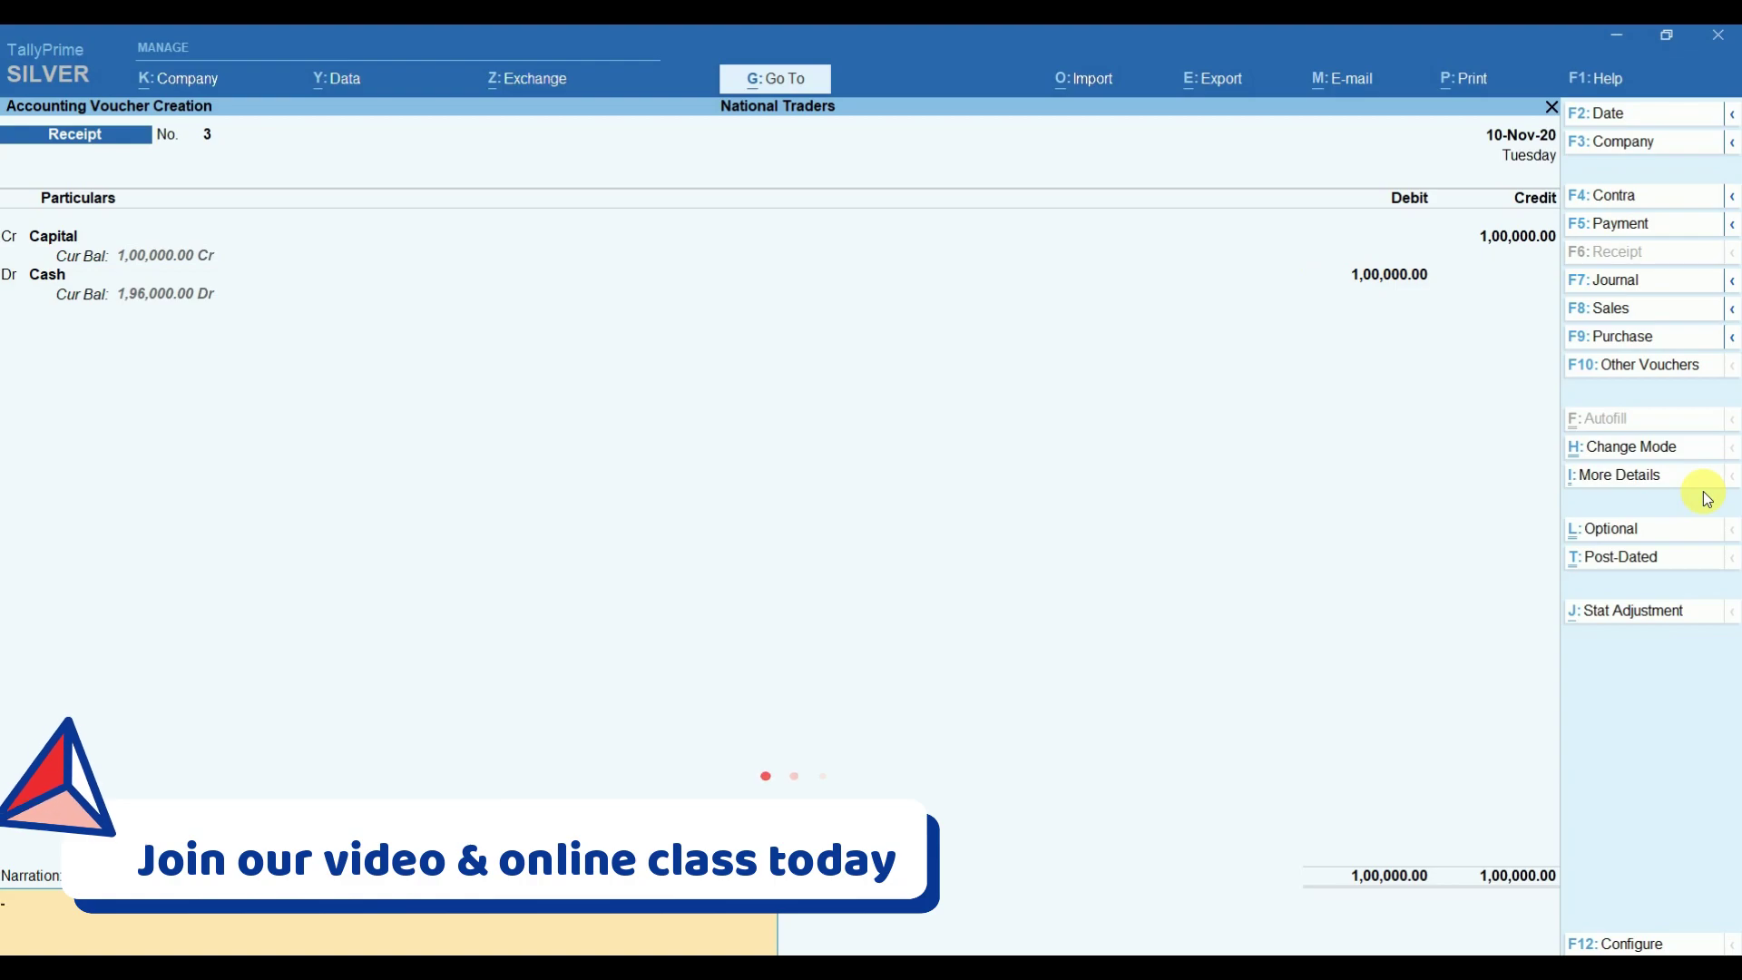
key("Return")
key("Return")
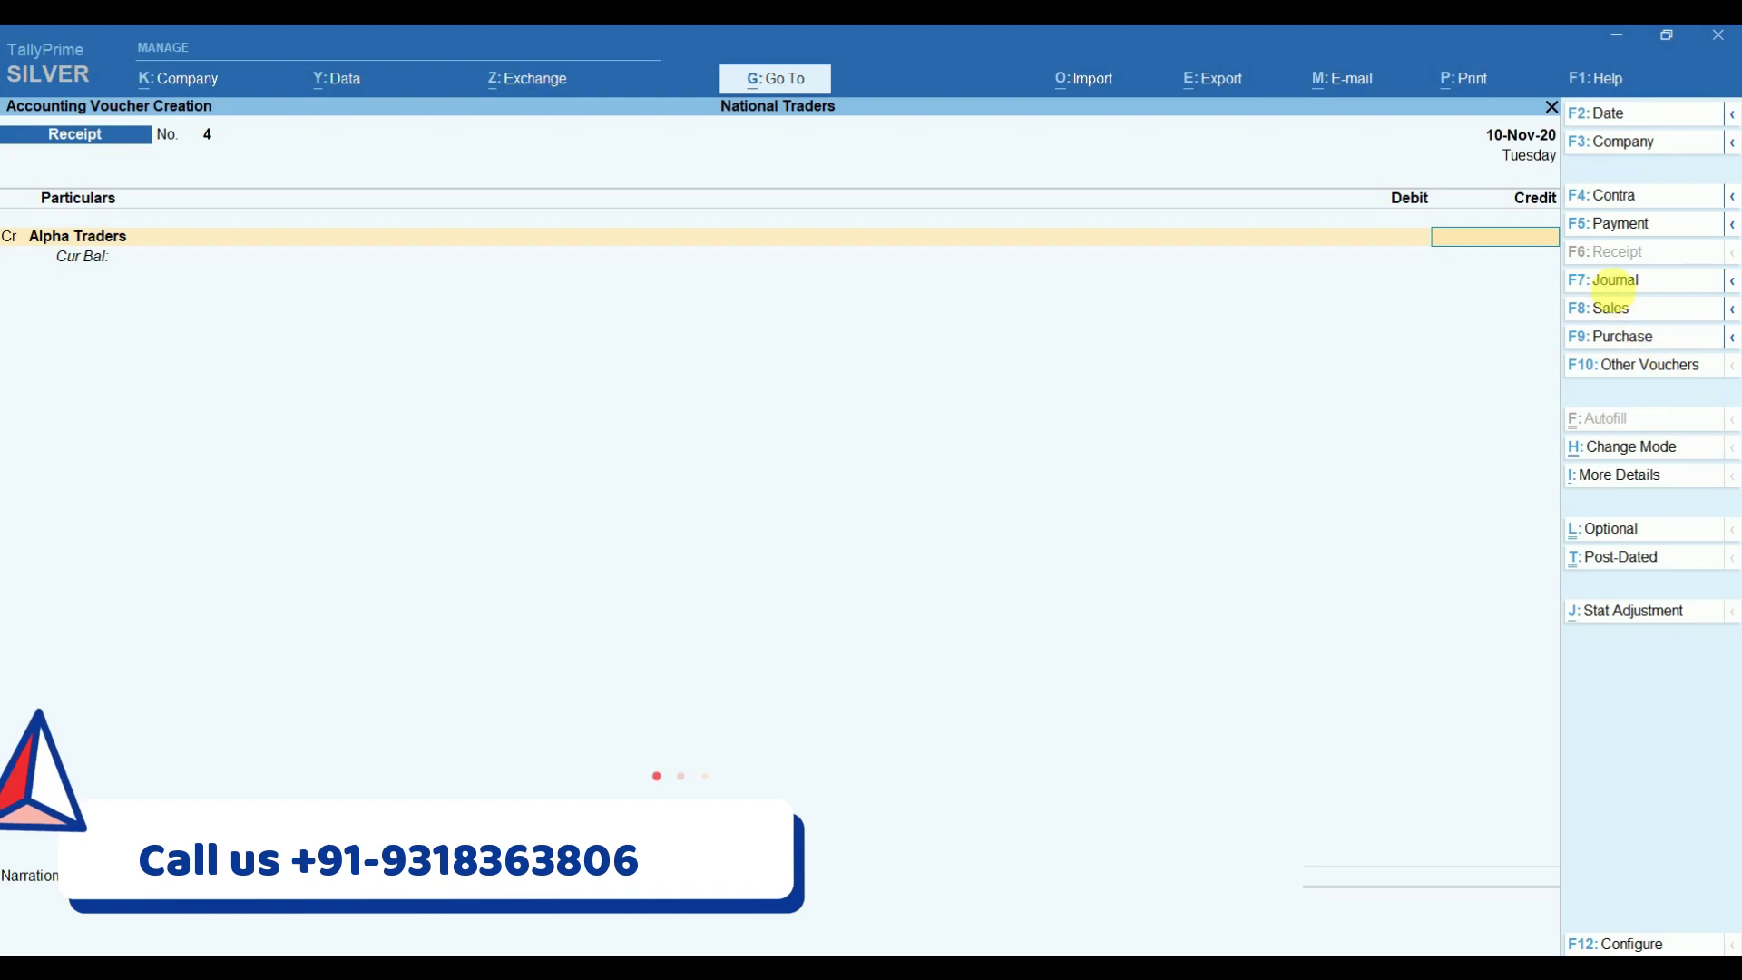
Switch to journal voucher entry and debit the Salary ledger with 50,000.
left_click(1611, 290)
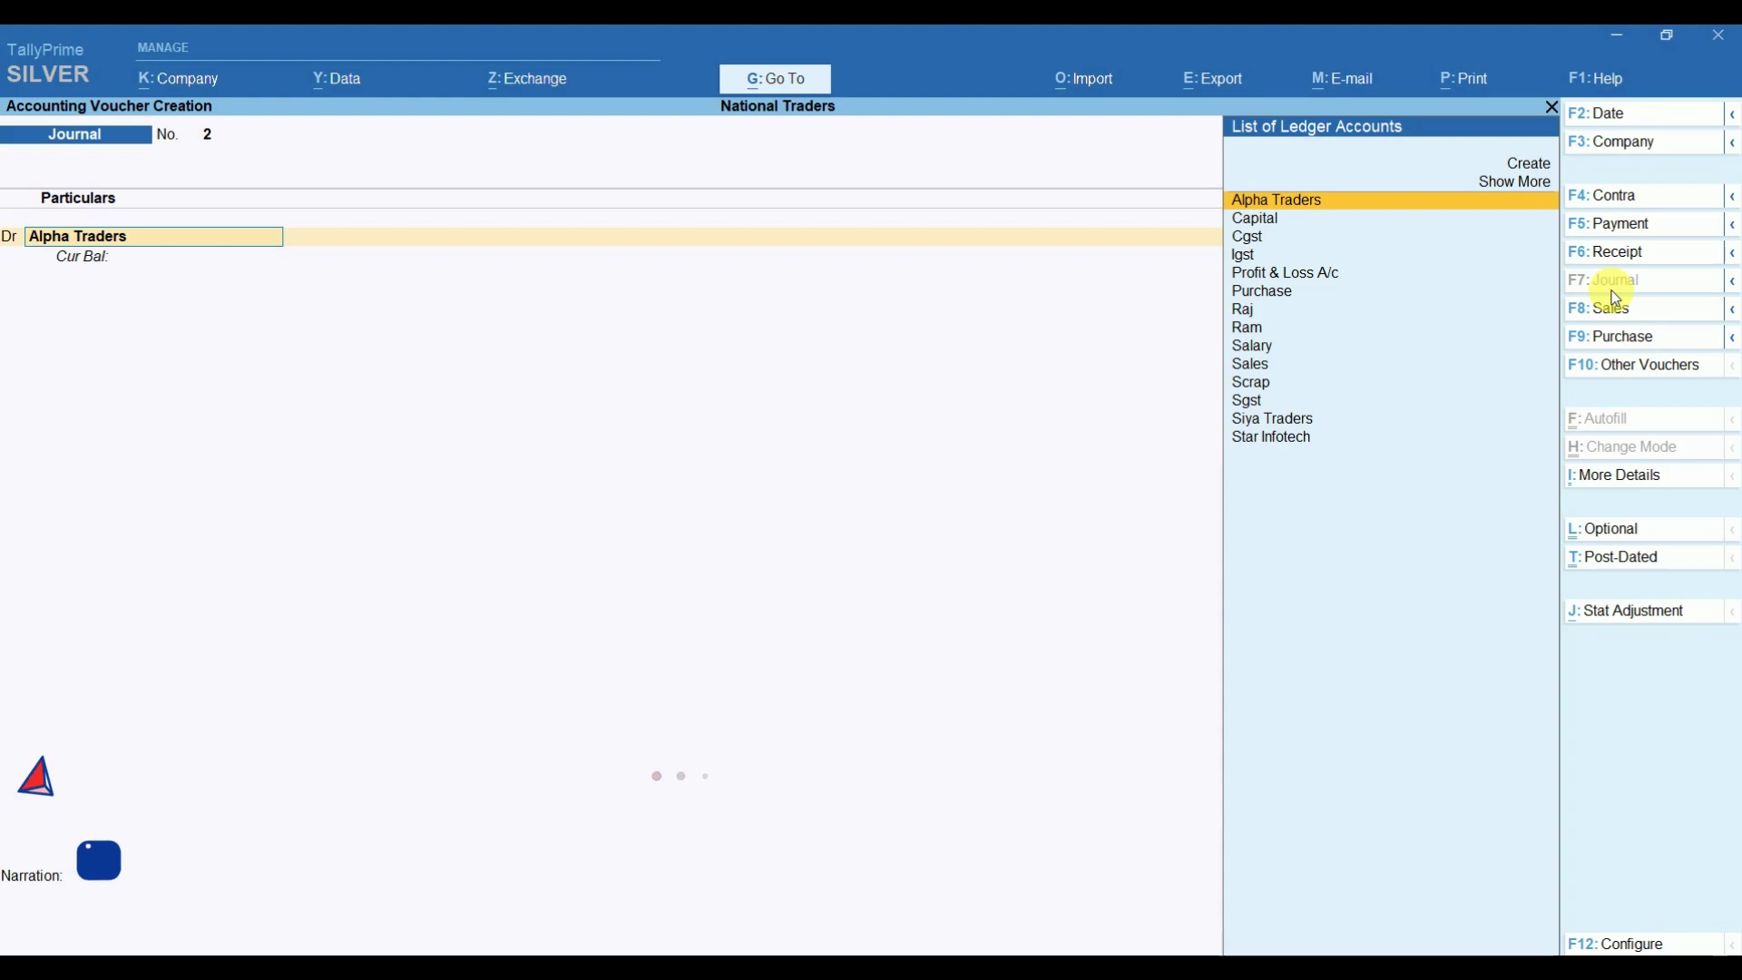
key("BackSpace")
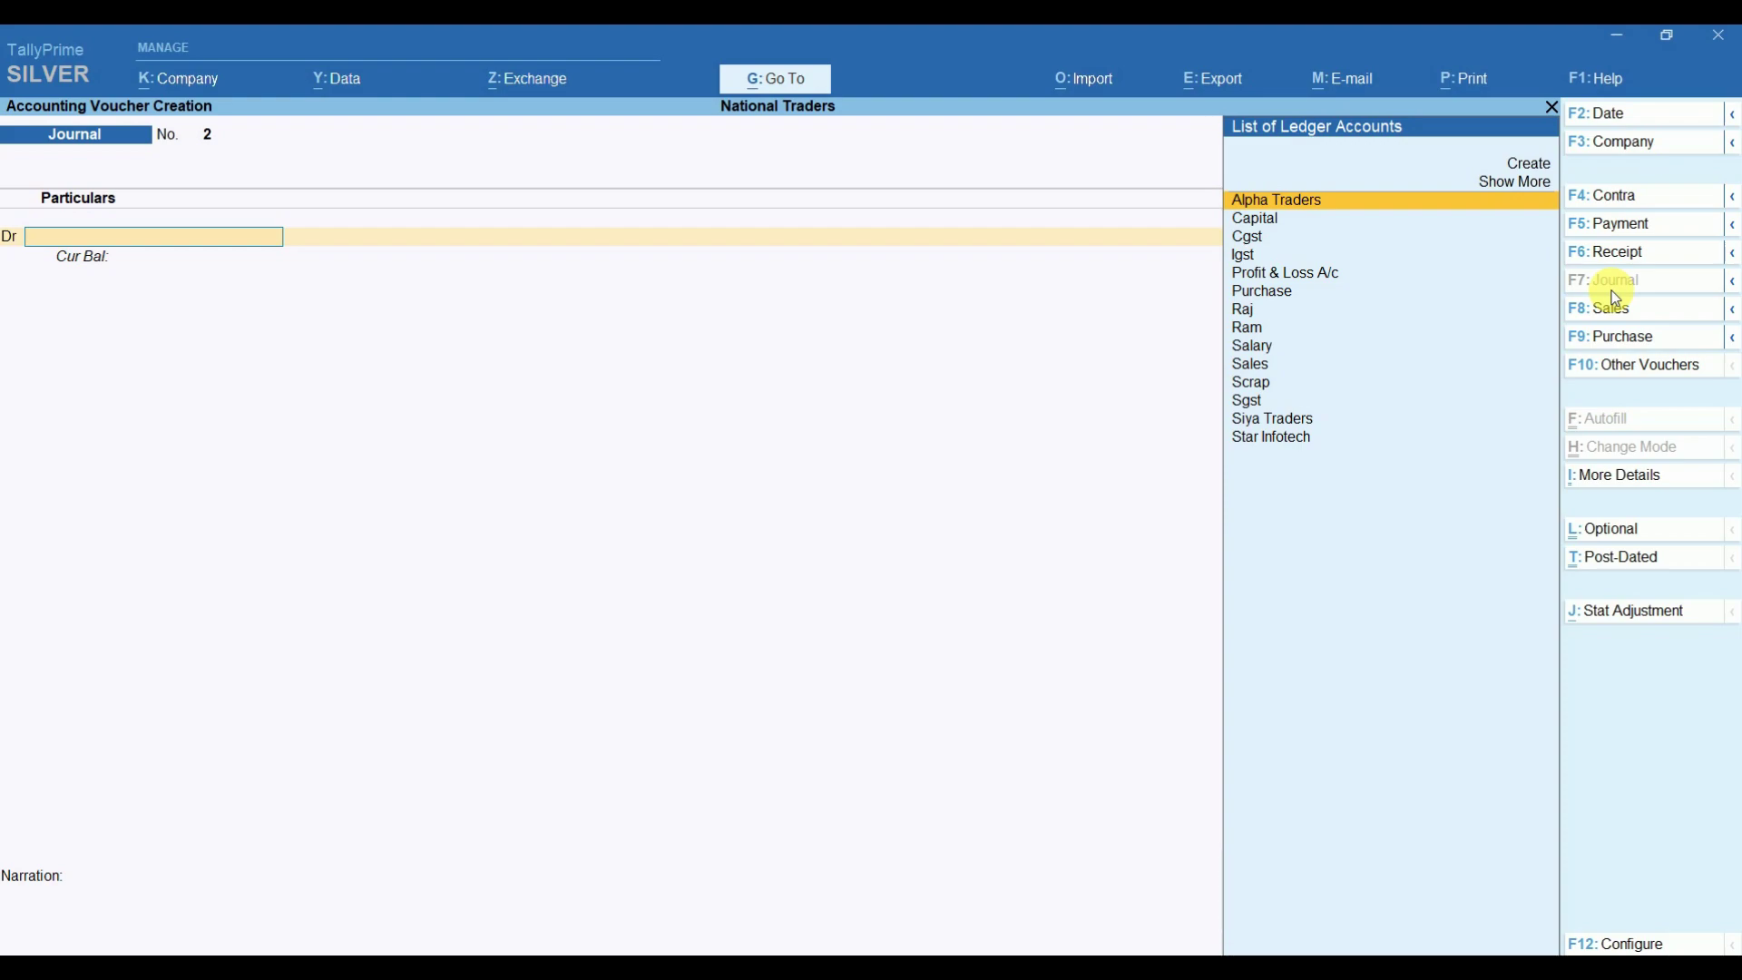
type("Sa")
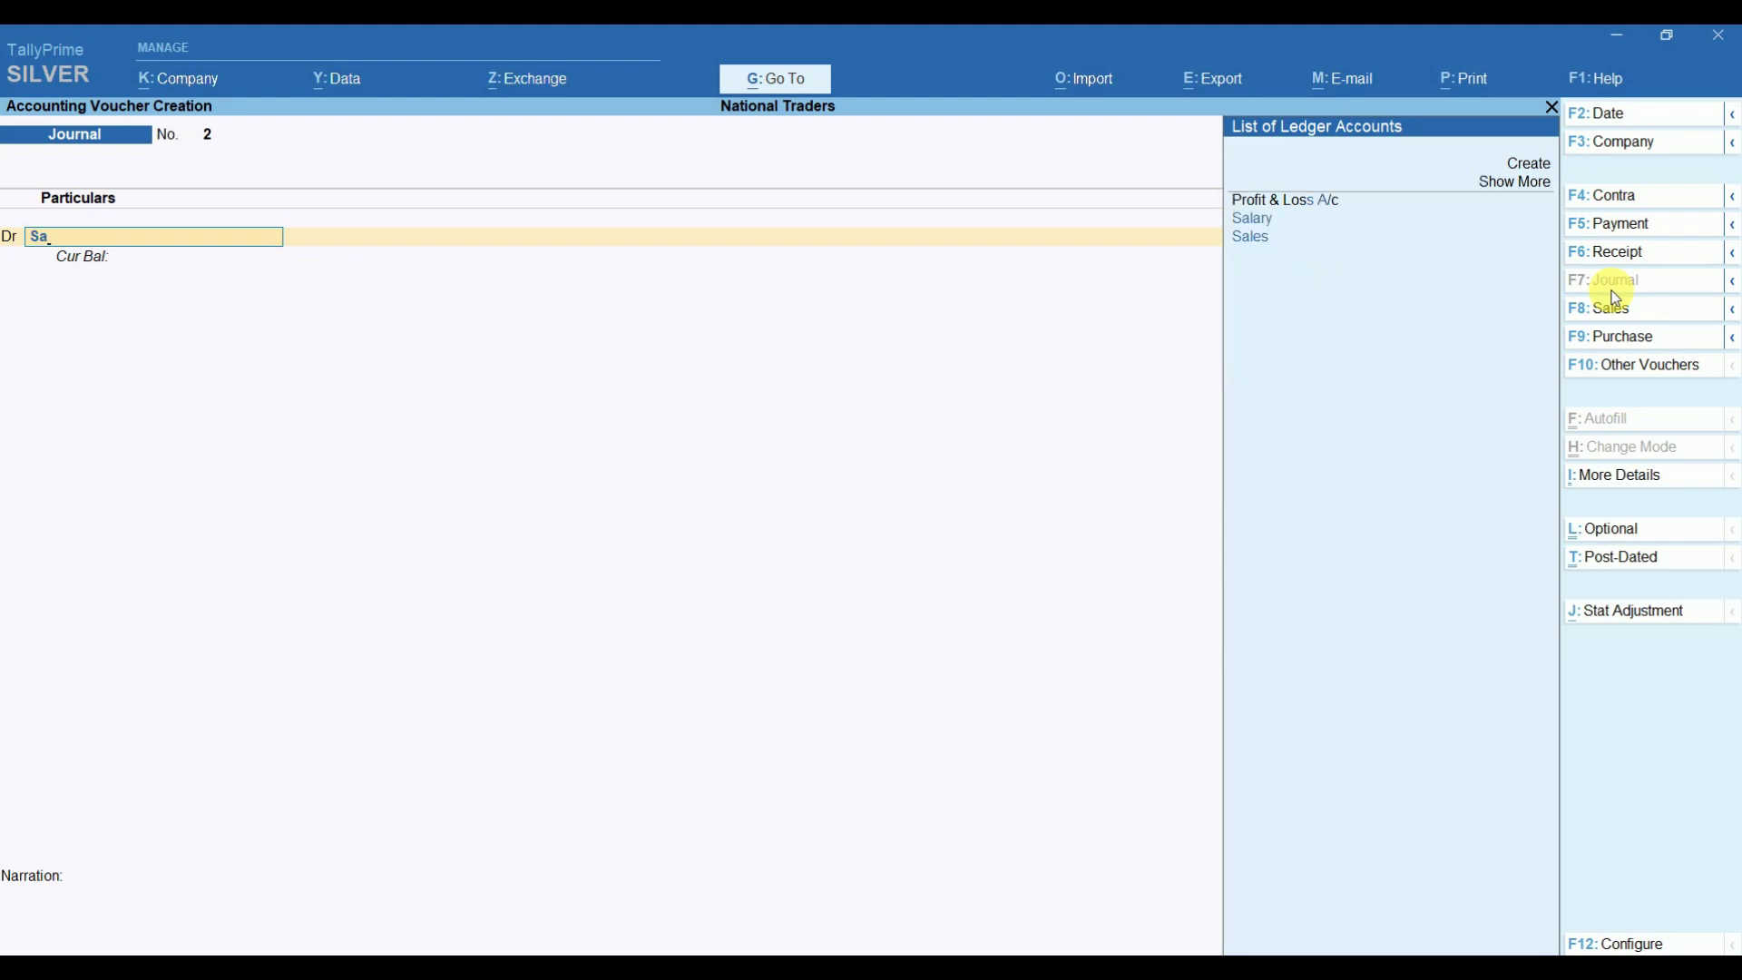
key("Return")
key("Return")
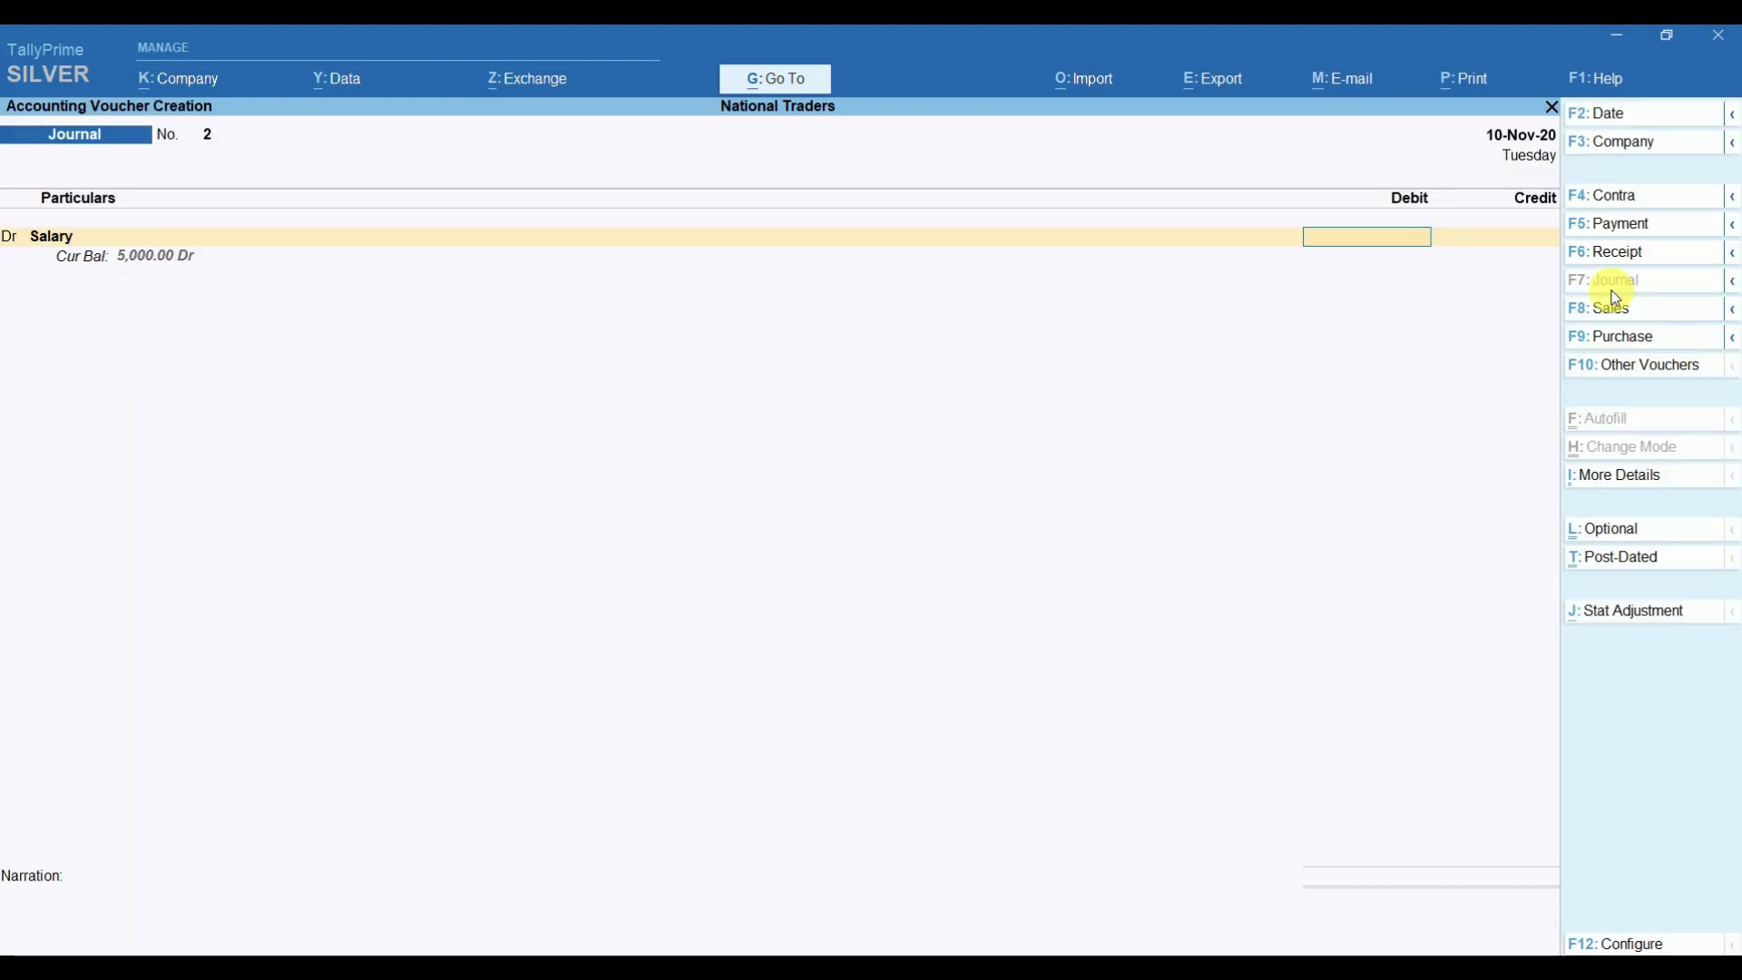
type("50000")
key("Return")
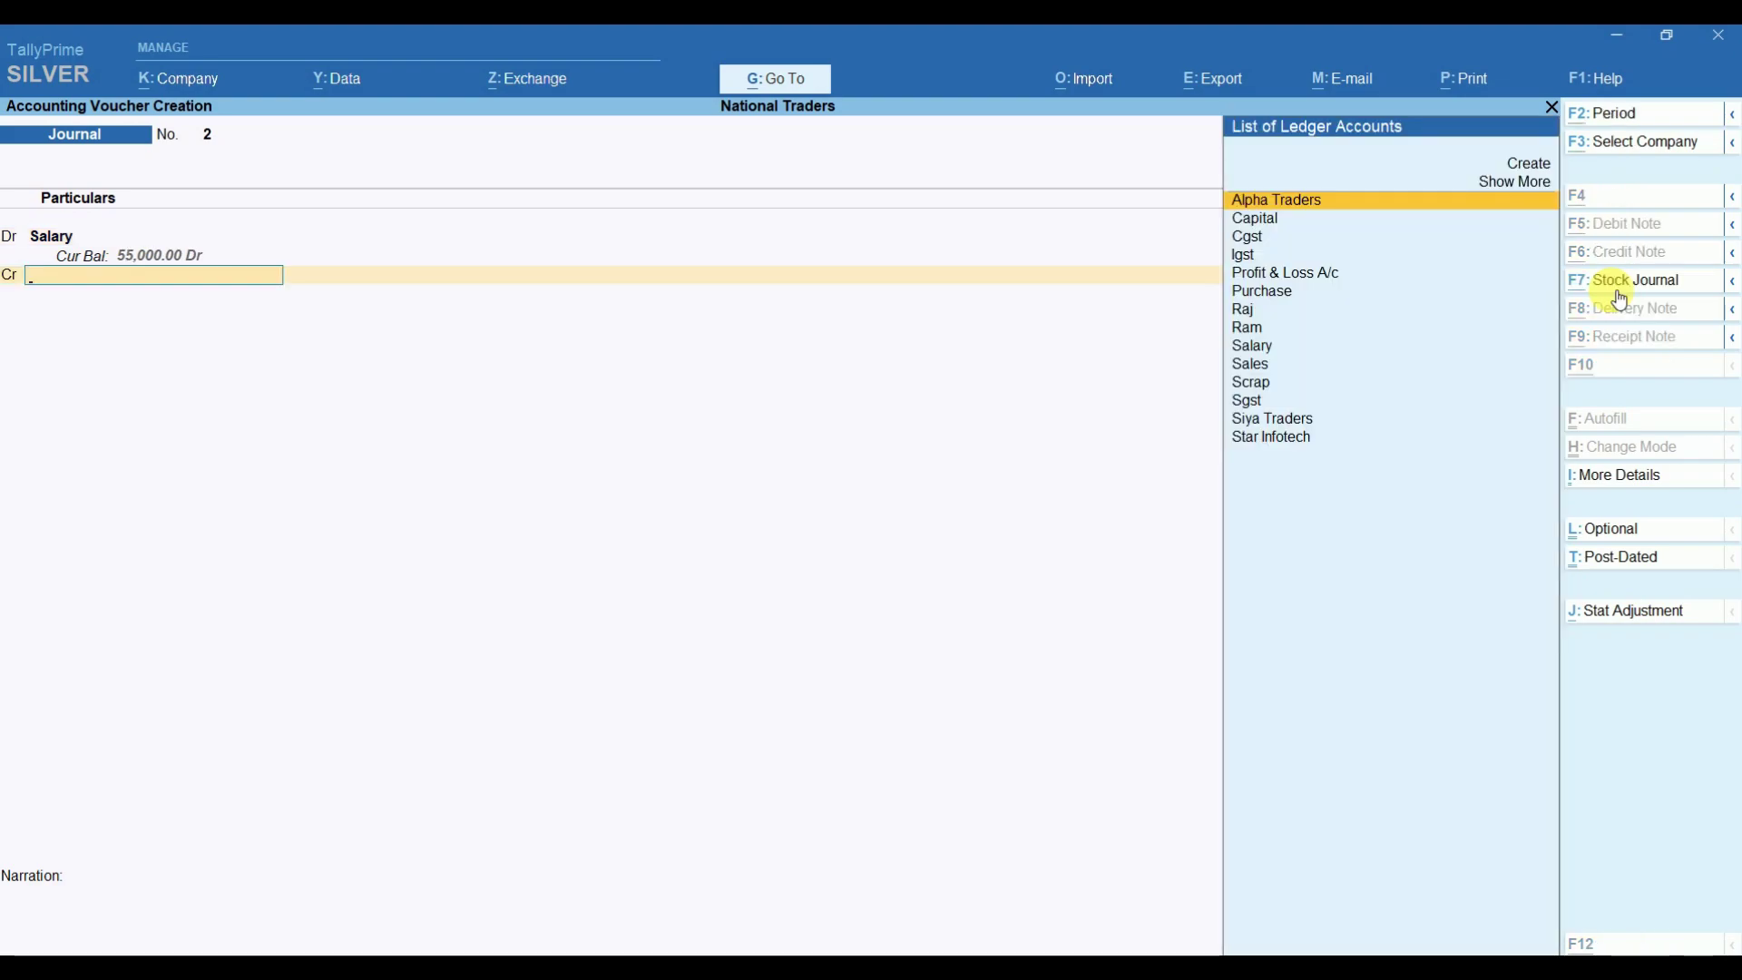
key("alt+c")
key("Escape")
key("y")
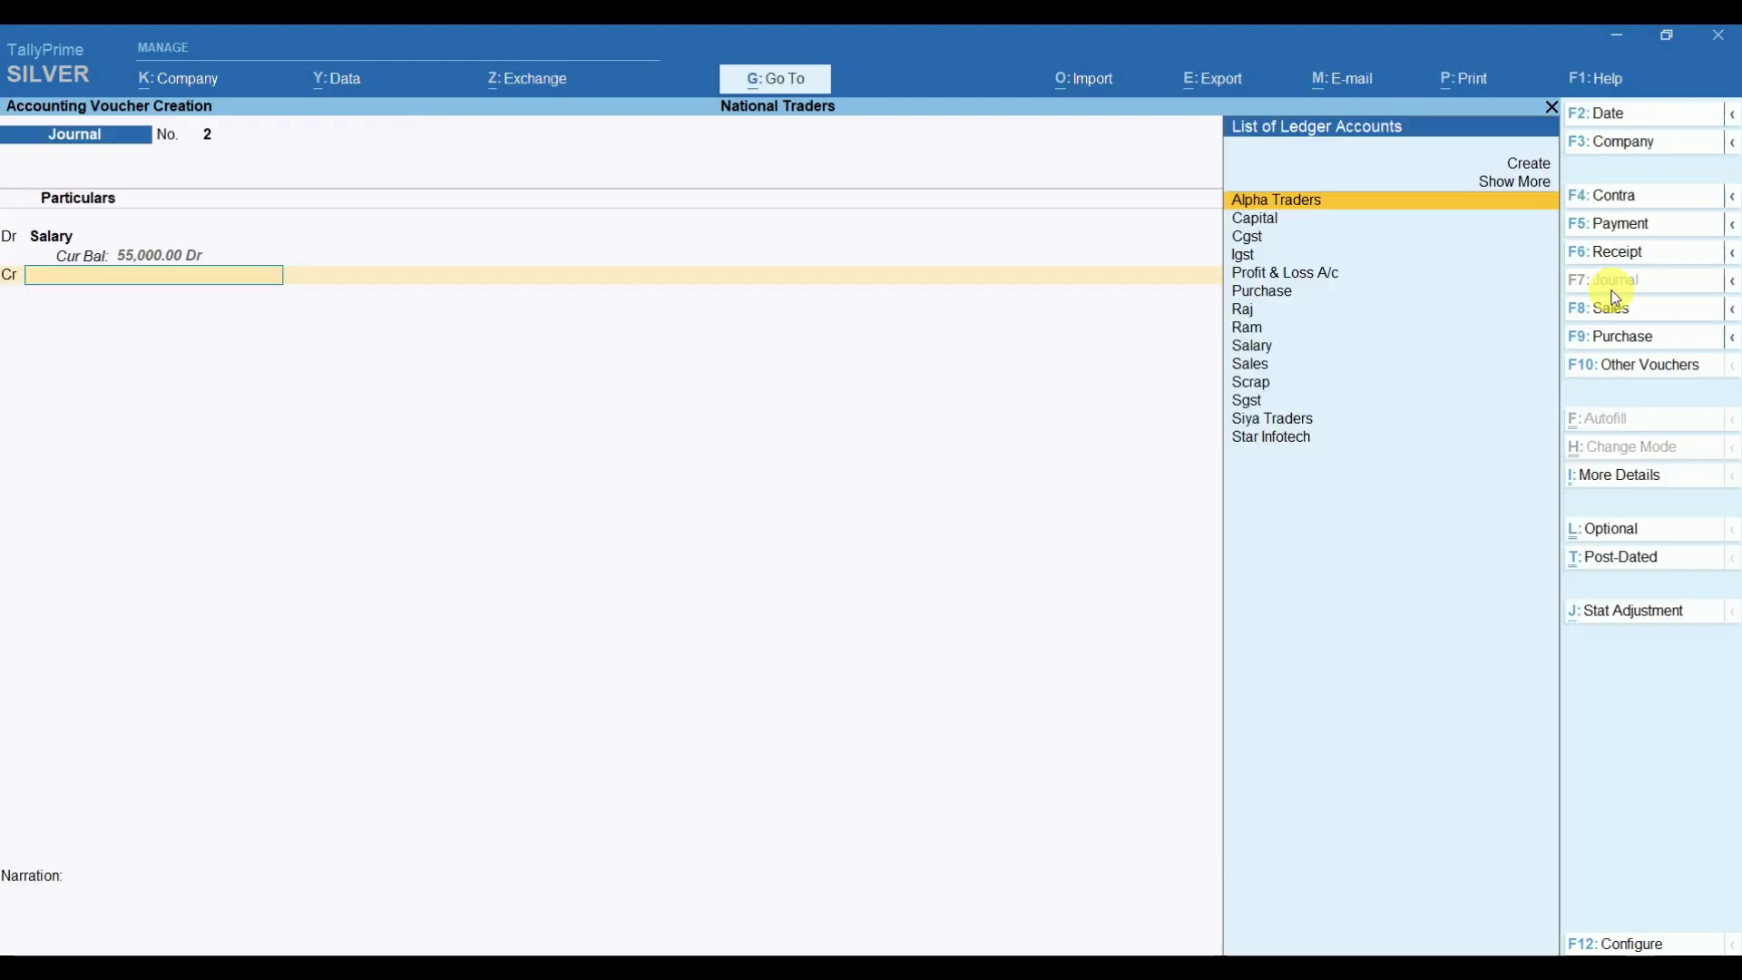
Create a ledger named O/s Salary under the Current Liabilities group from the credit line and save it.
key("Up")
key("Up")
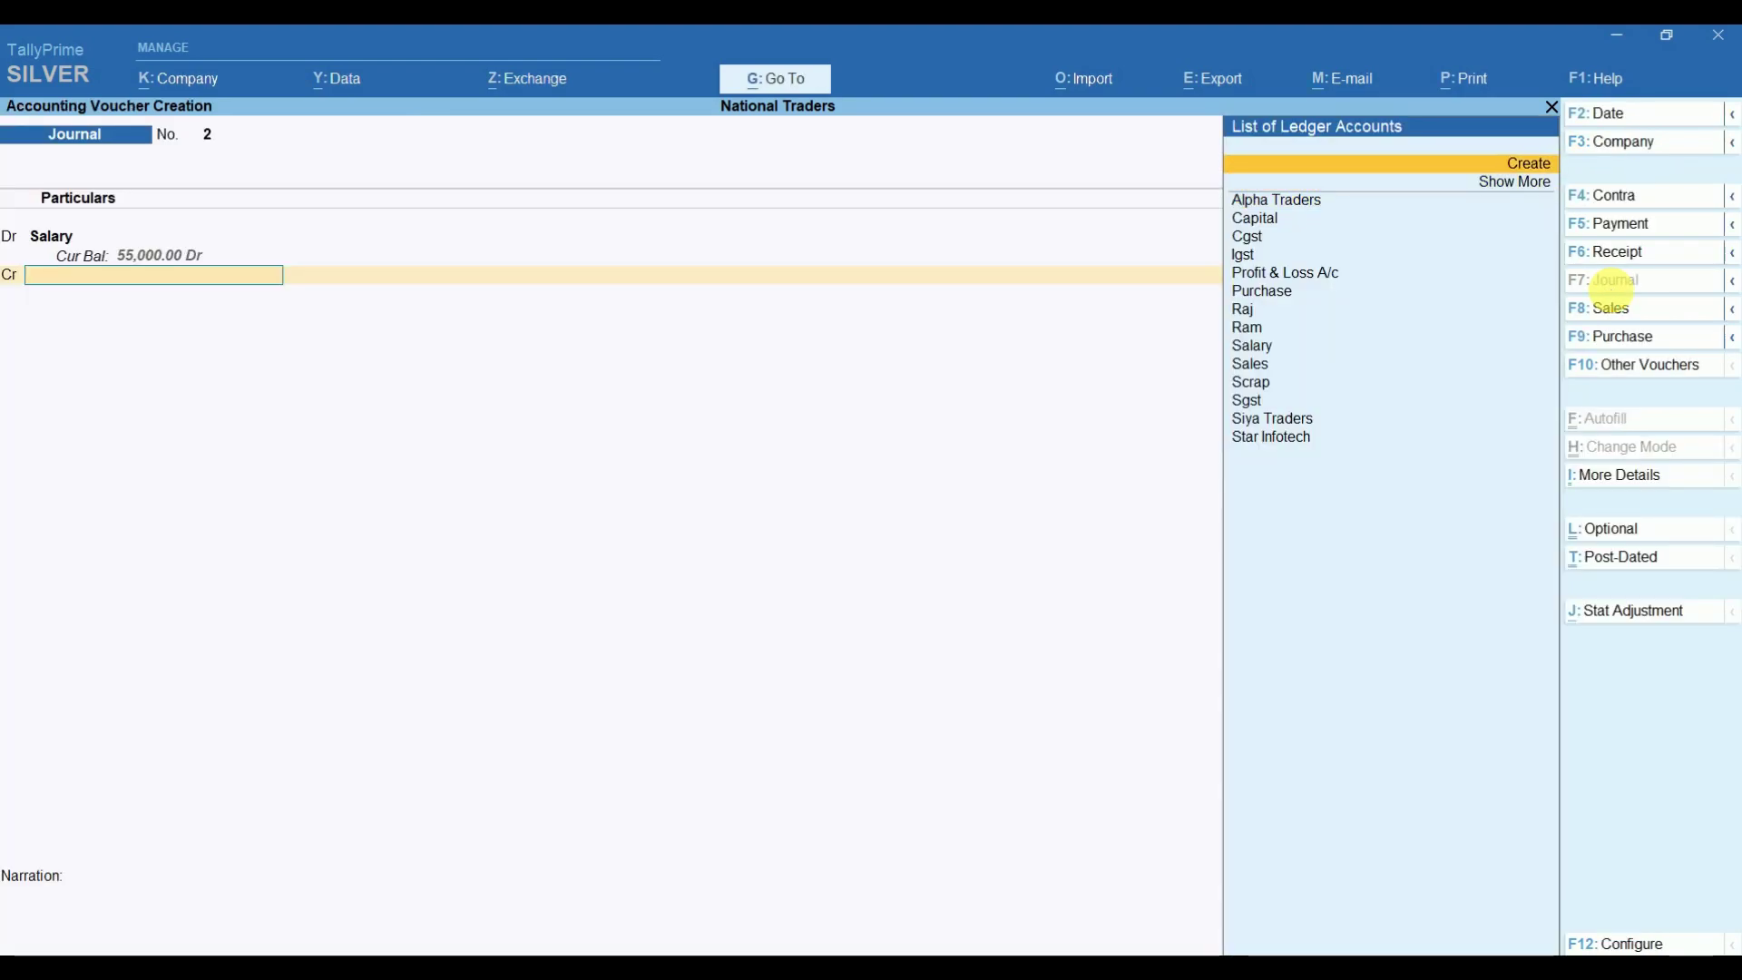
key("Return")
type("O/s Salary")
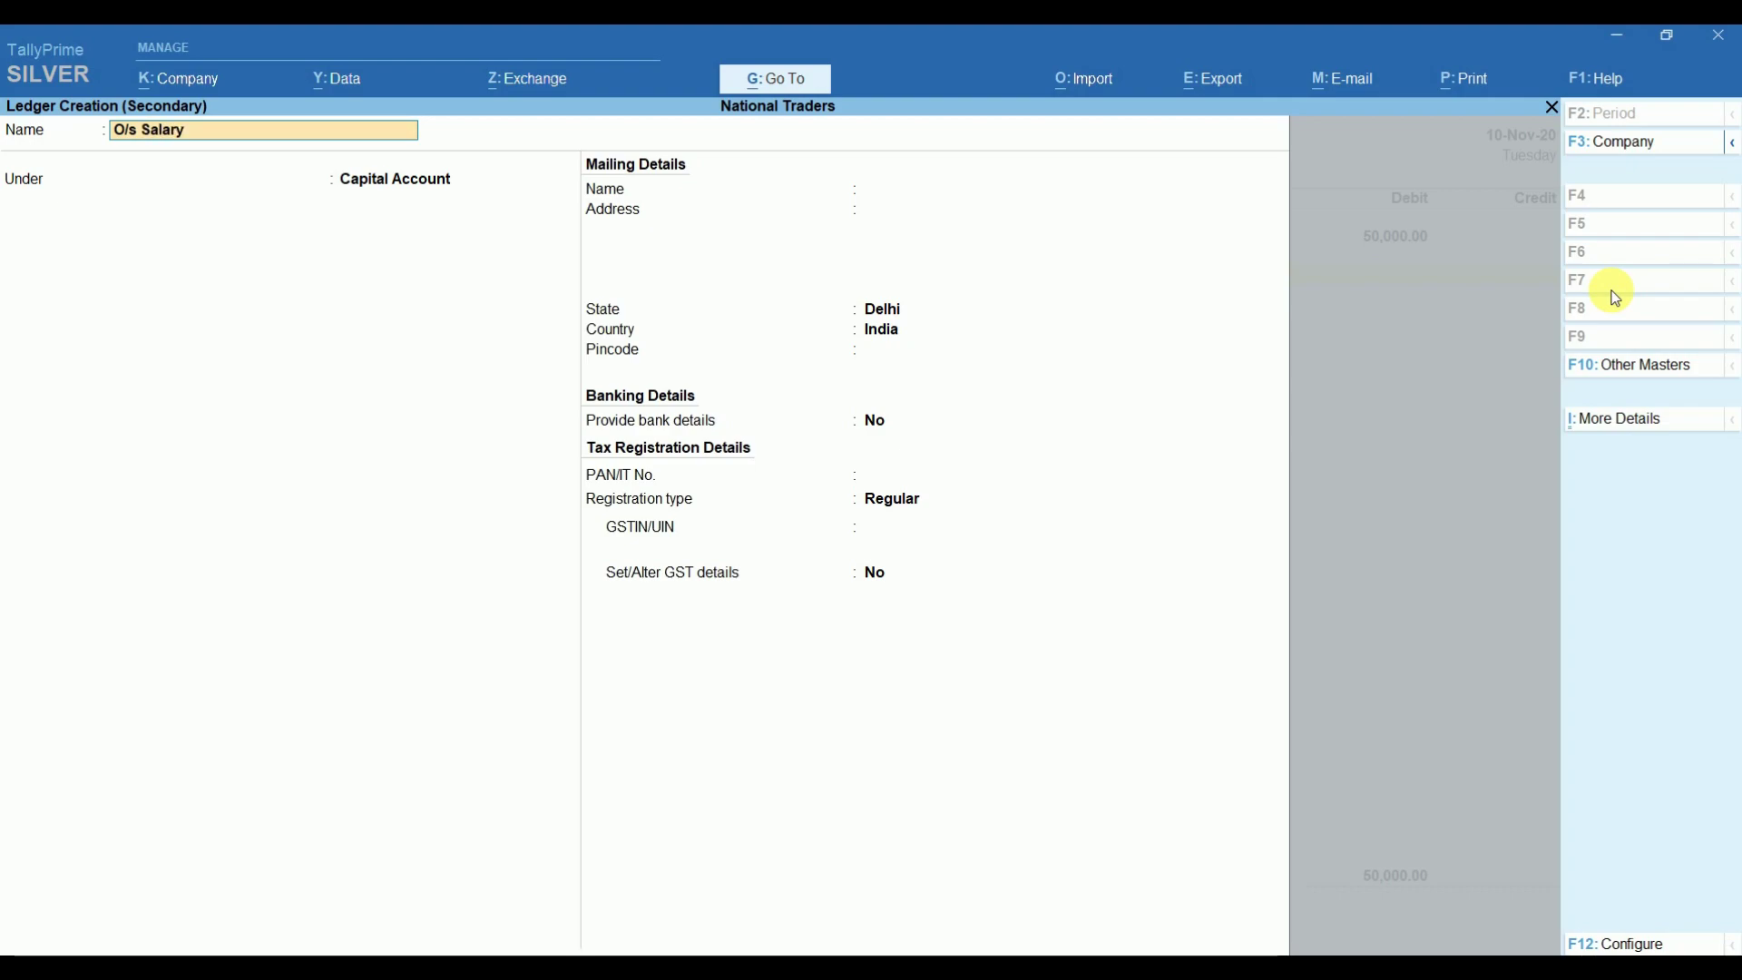
key("Return")
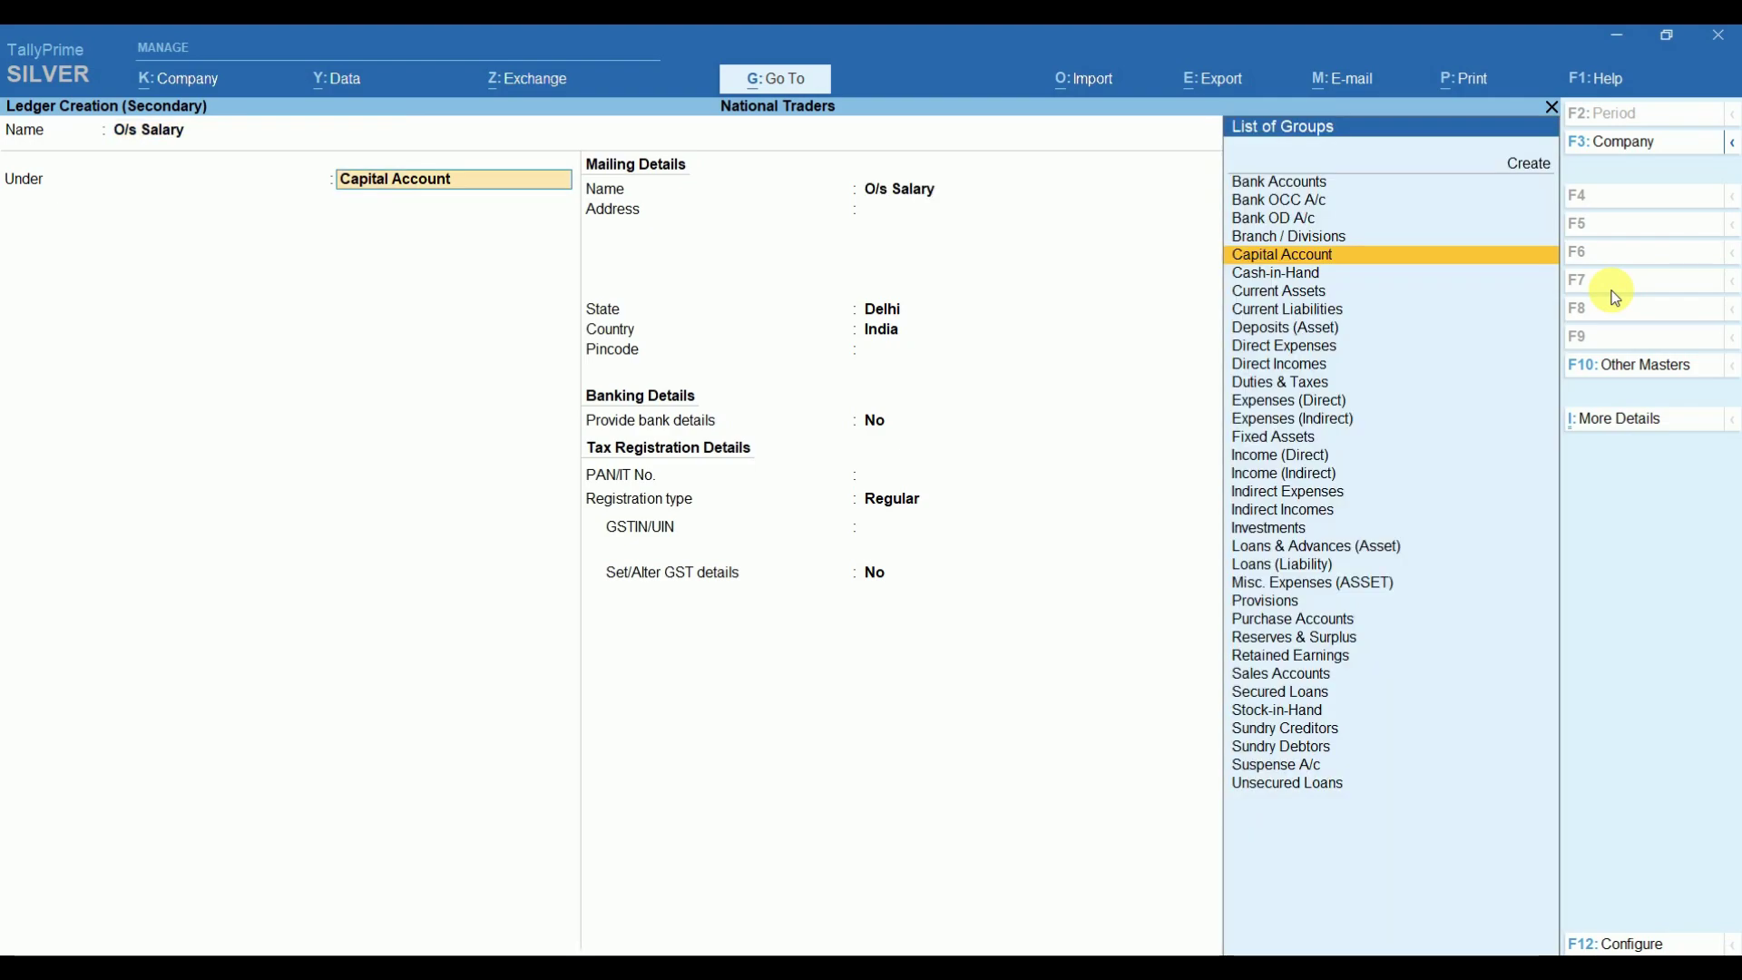
type("cu")
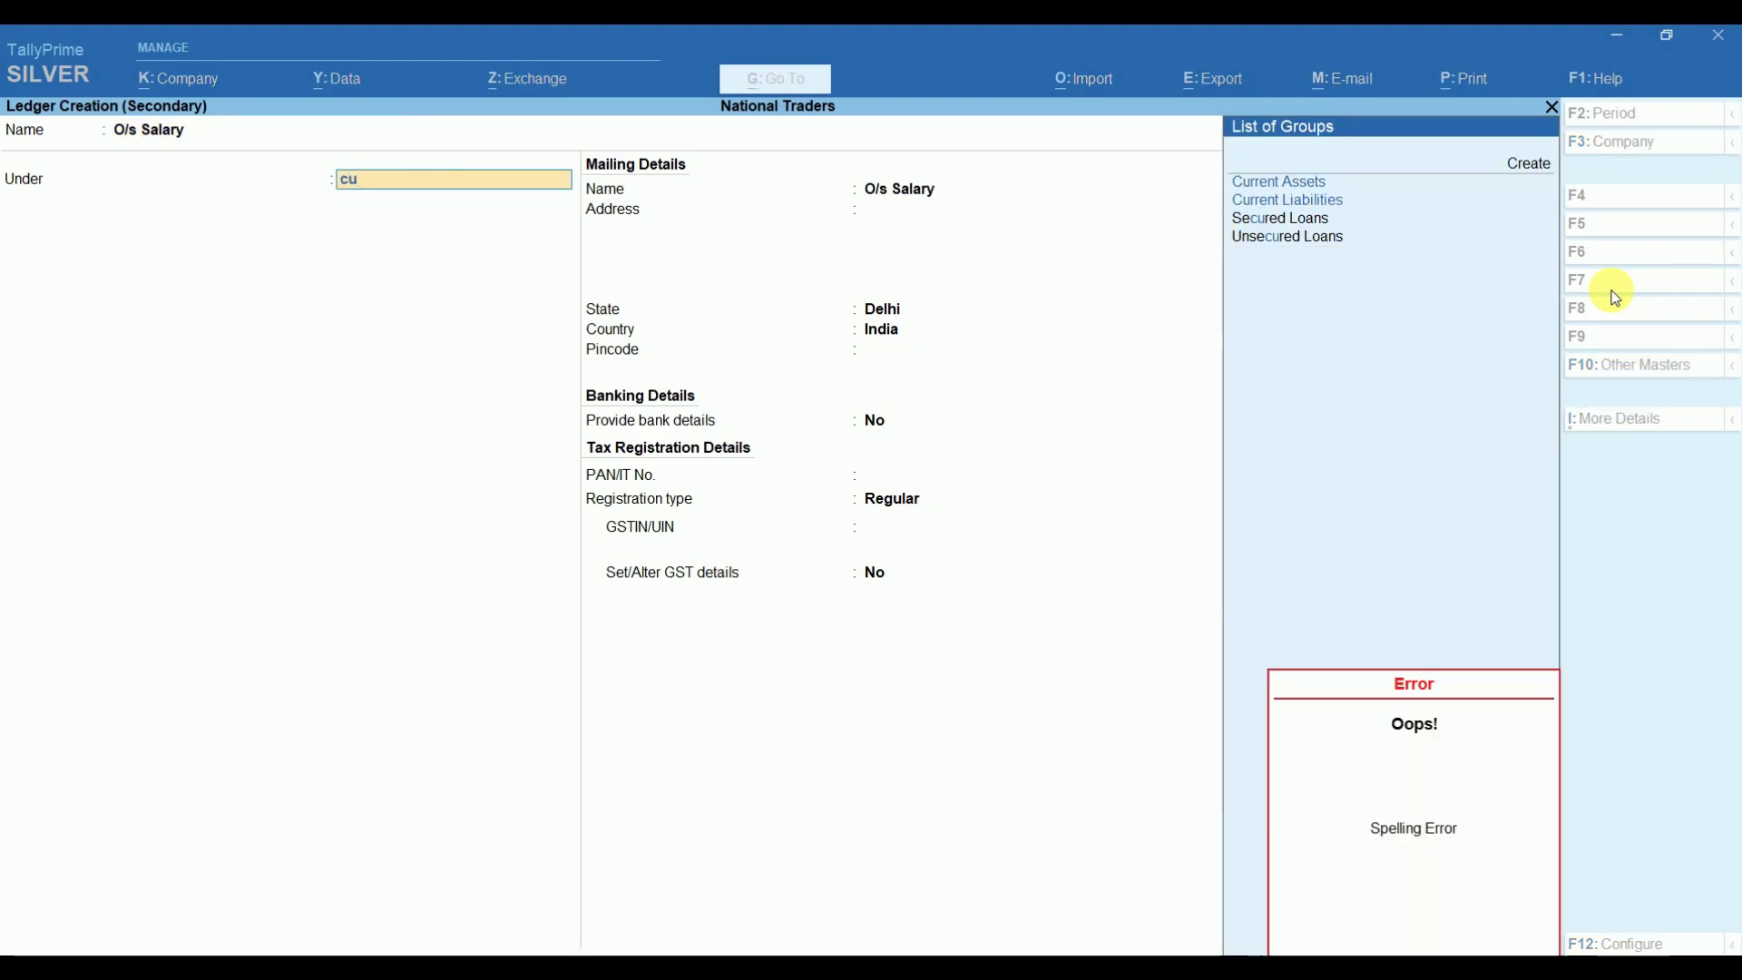
key("Down")
key("Return")
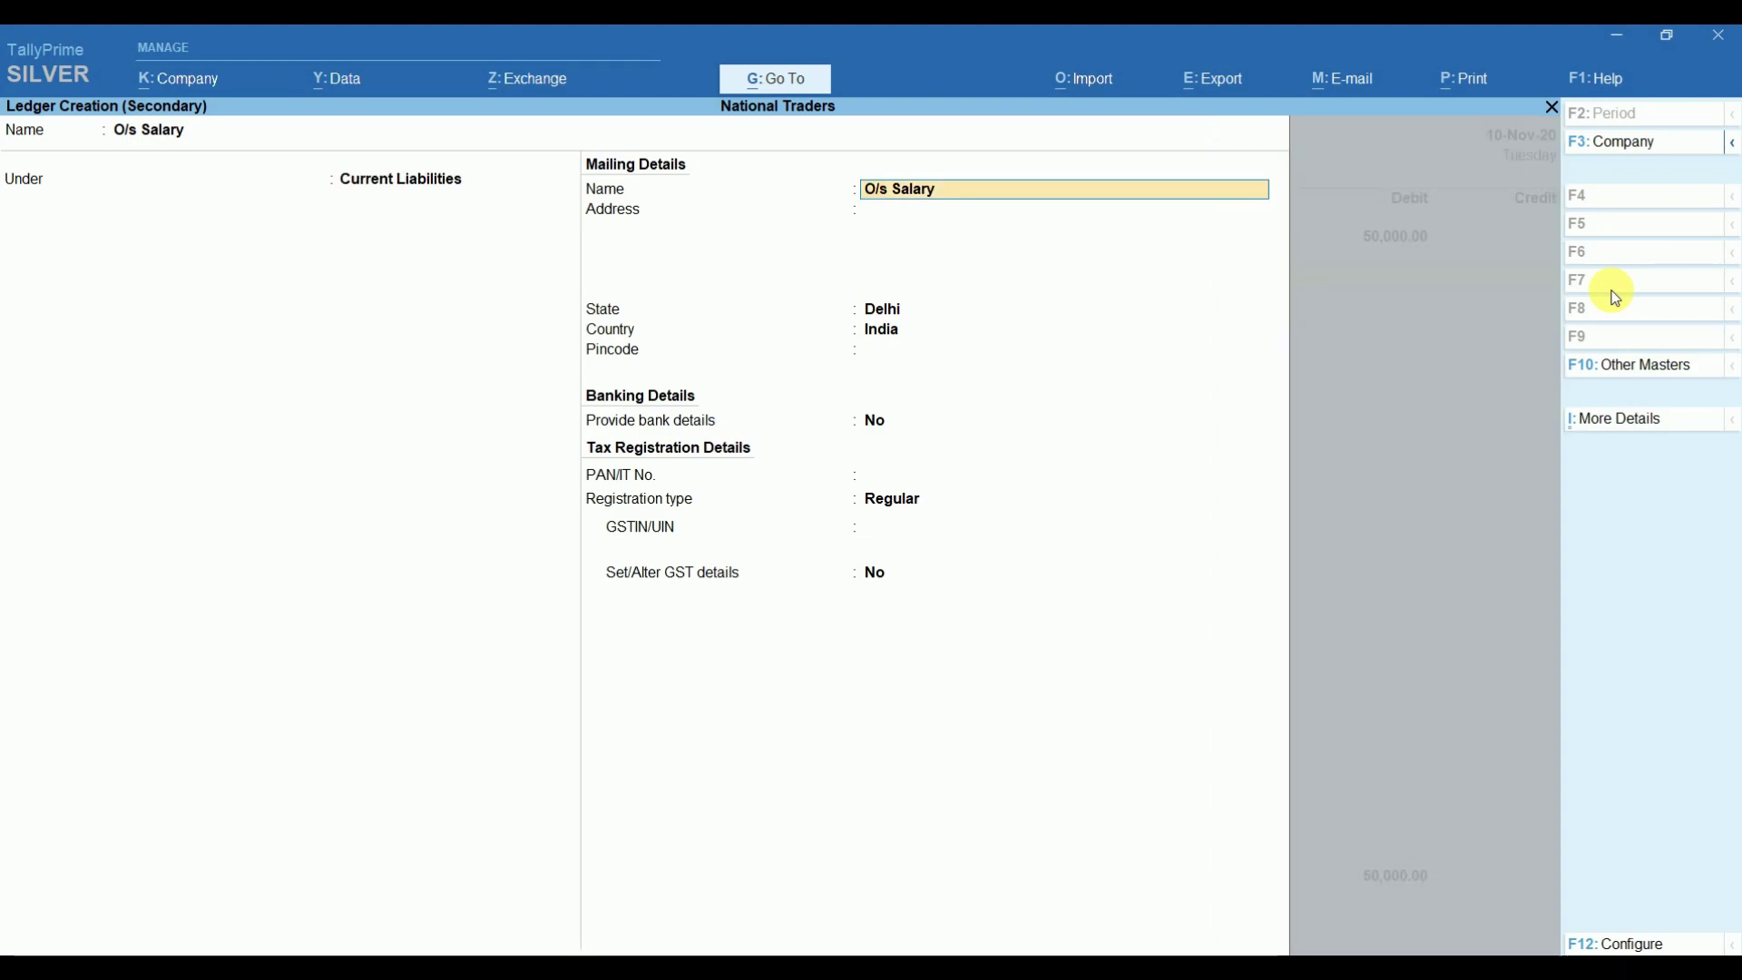
key("ctrl+a")
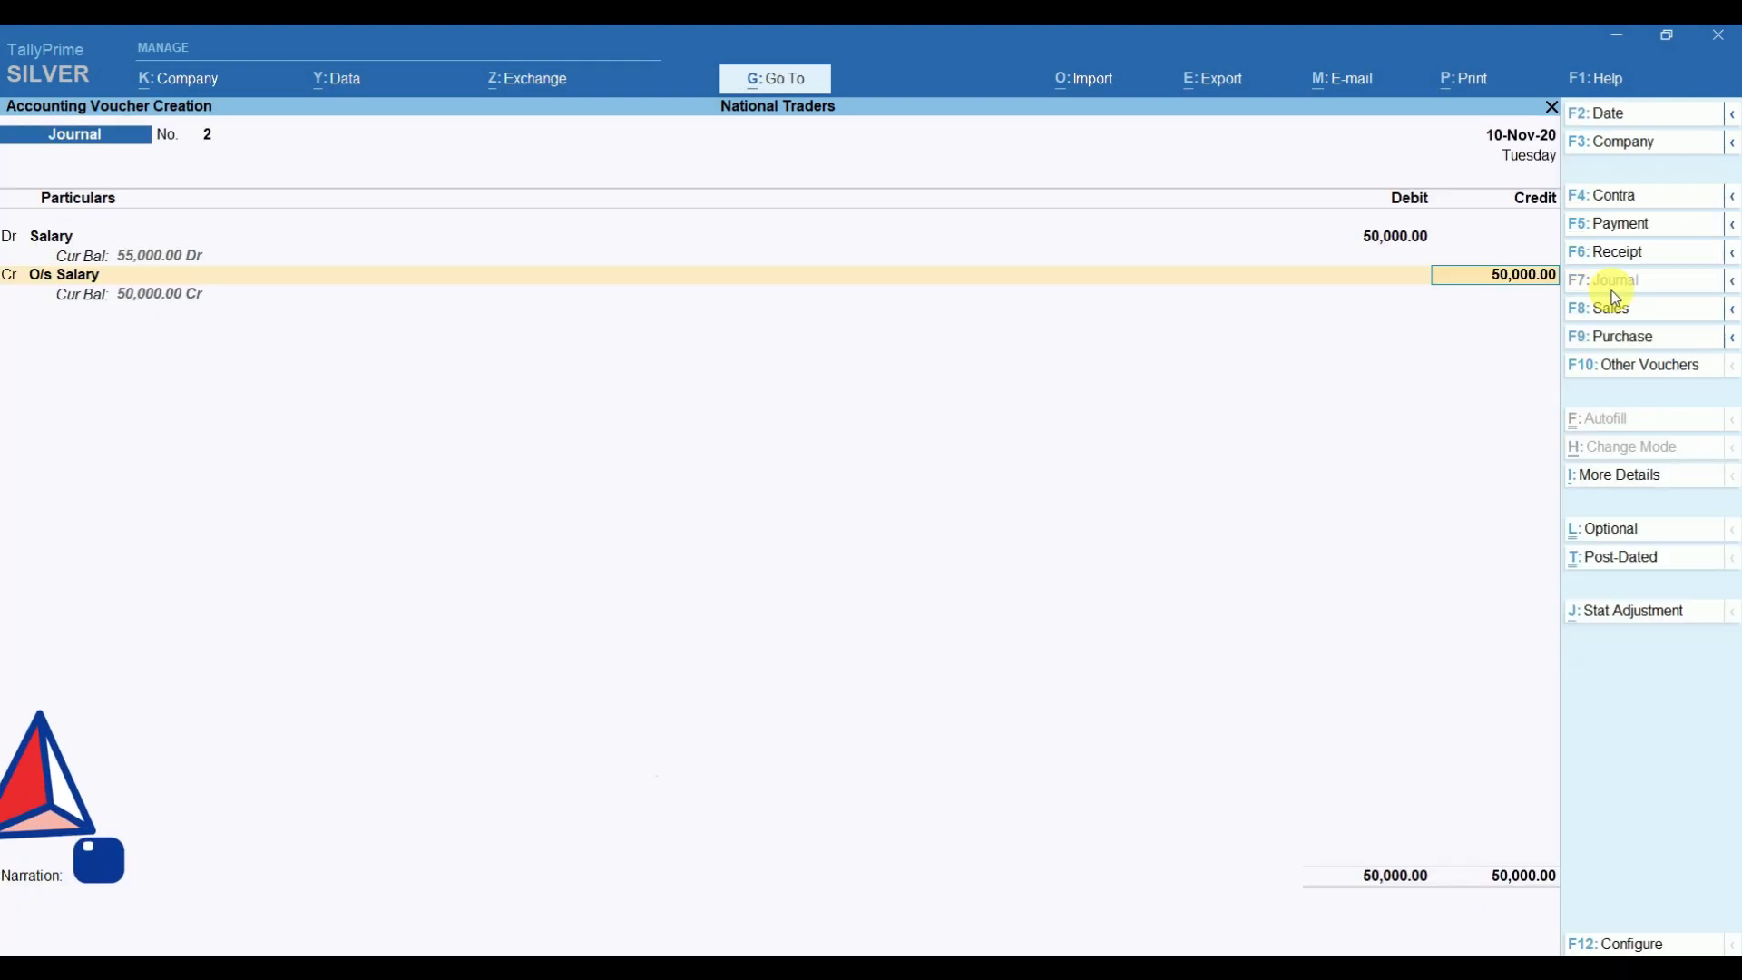
Accept the 50,000 credit to O/s Salary, leave the narration blank, and save the journal.
key("Return")
key("Return")
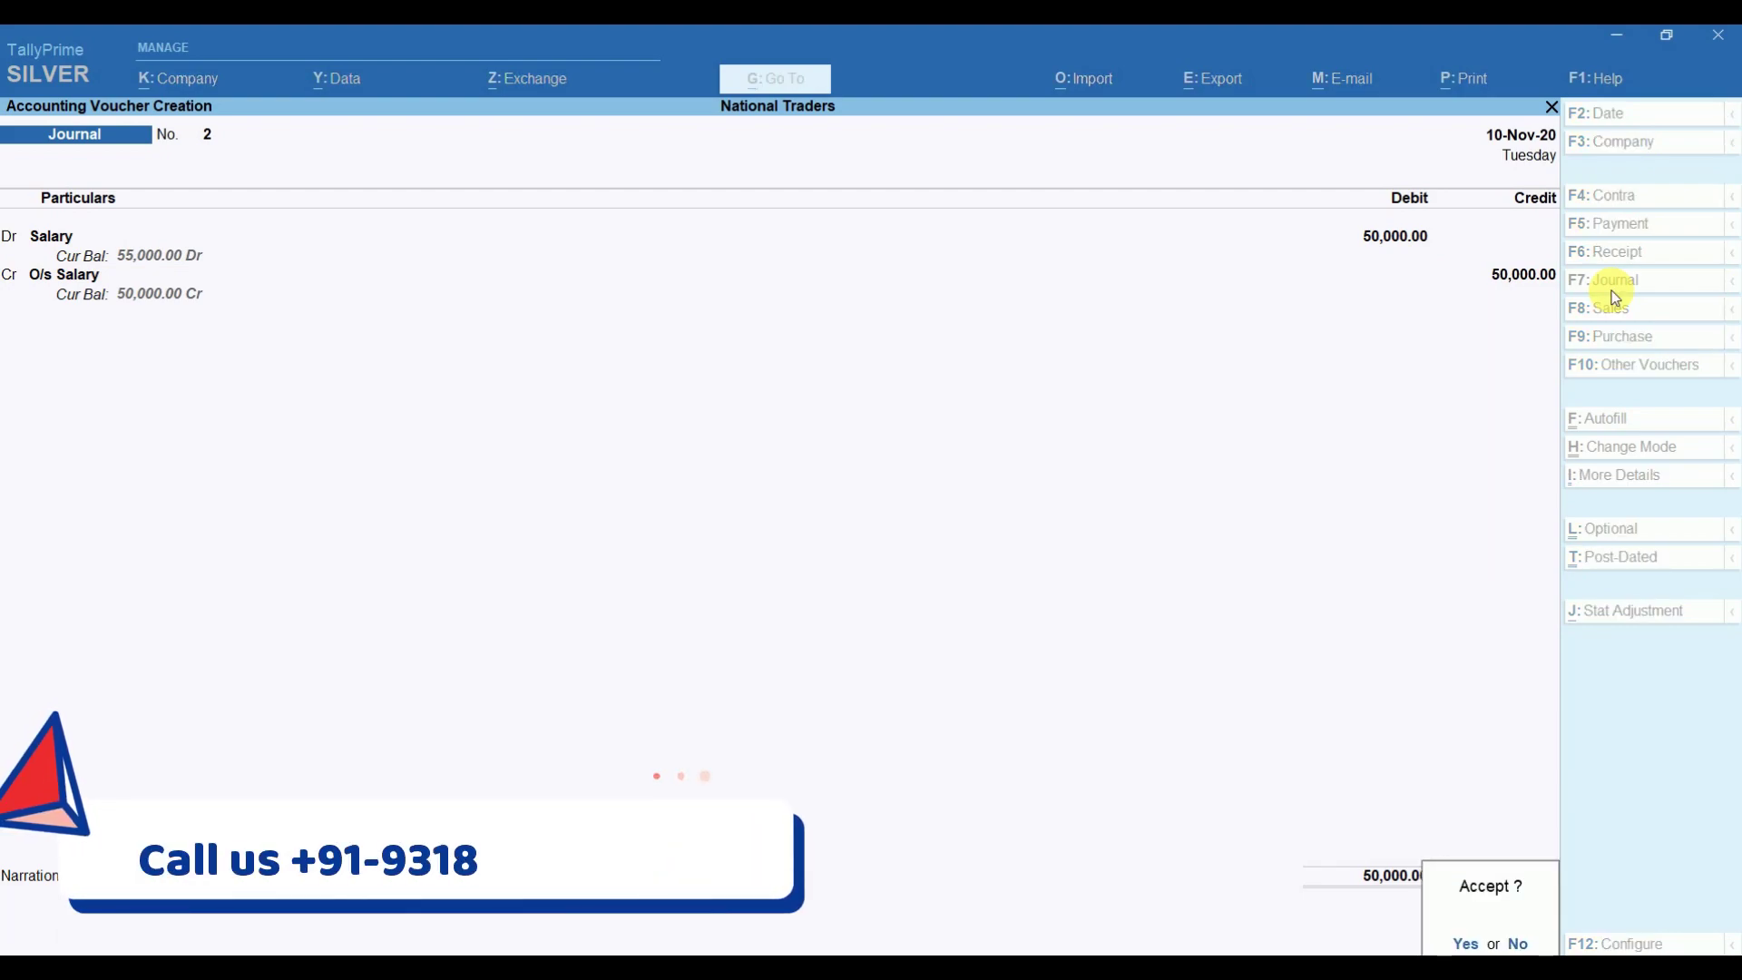
key("Return")
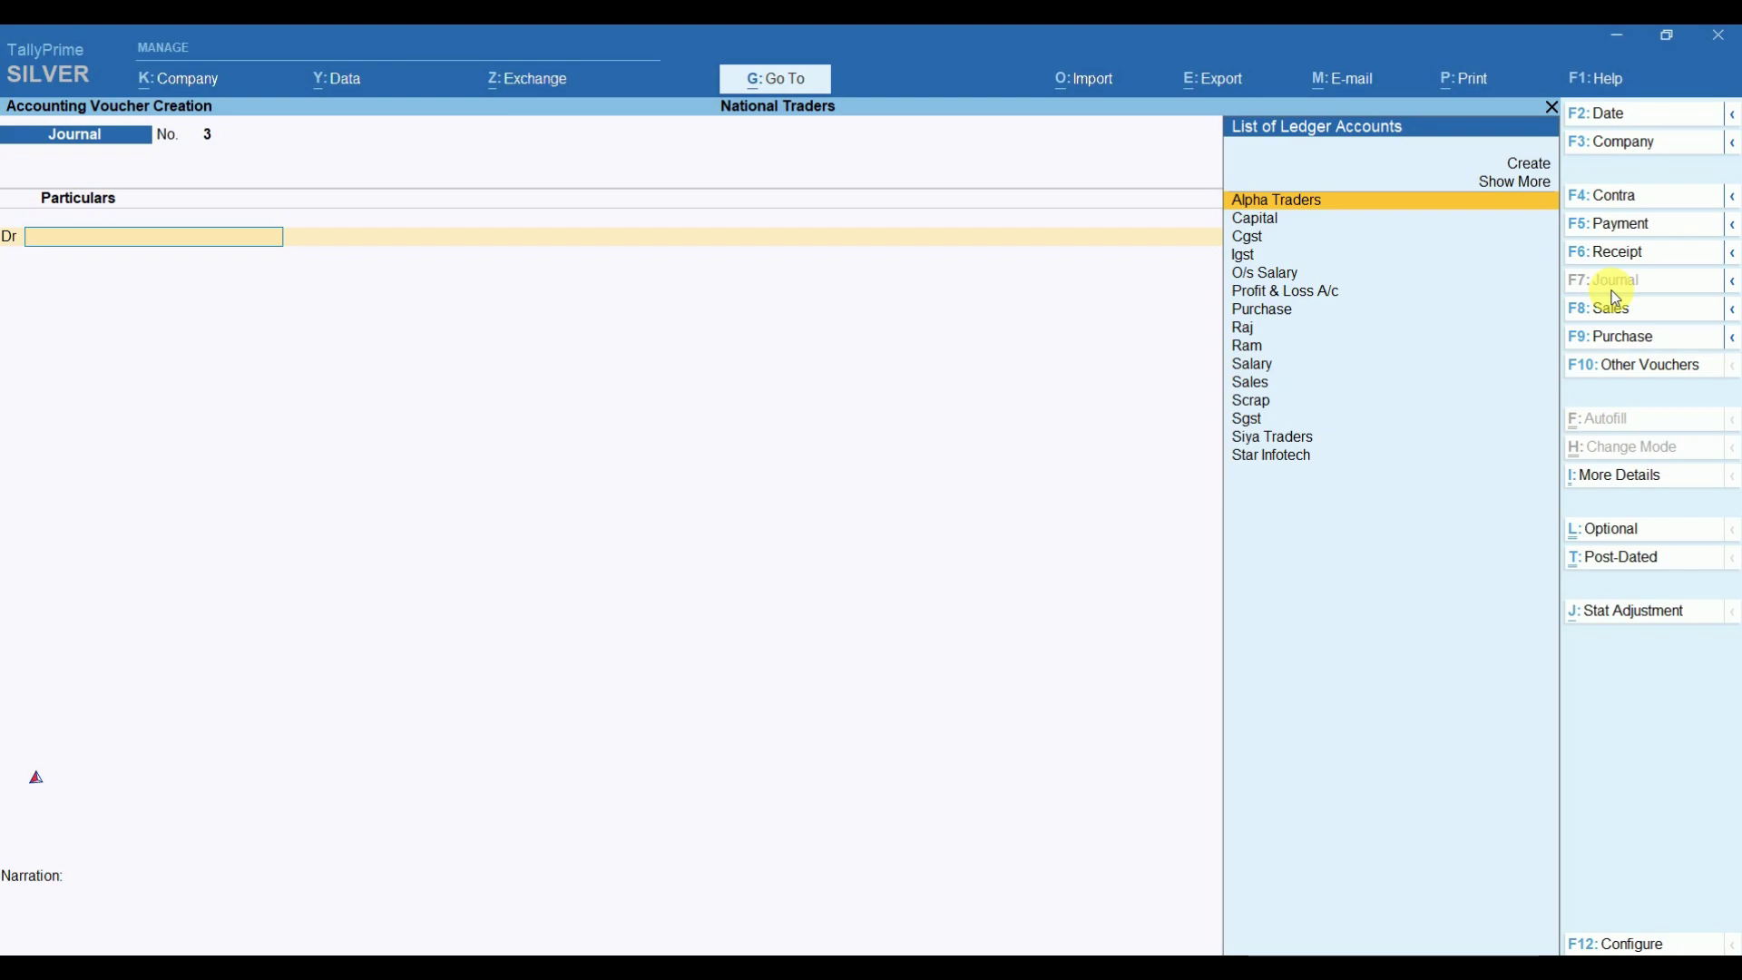
Start a new ledger from the next journal's debit line and name it Bad Debts.
key("alt+c")
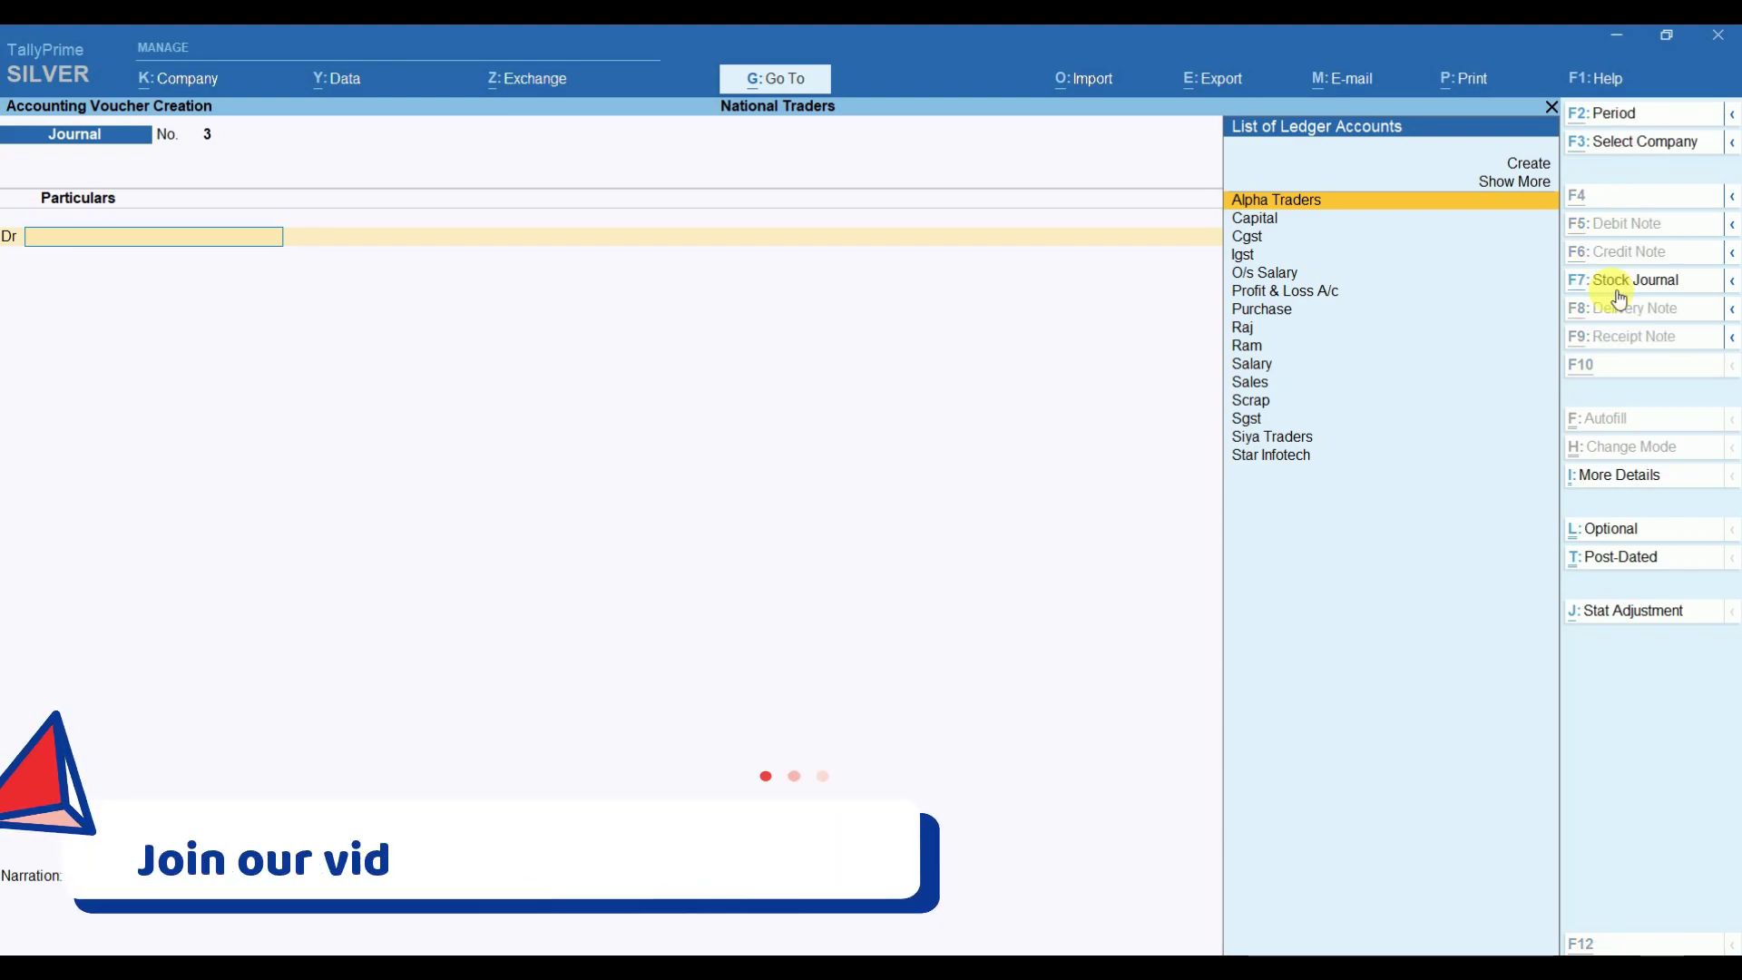
type("Ad Debts")
key("Return")
key("BackSpace")
type("Bb")
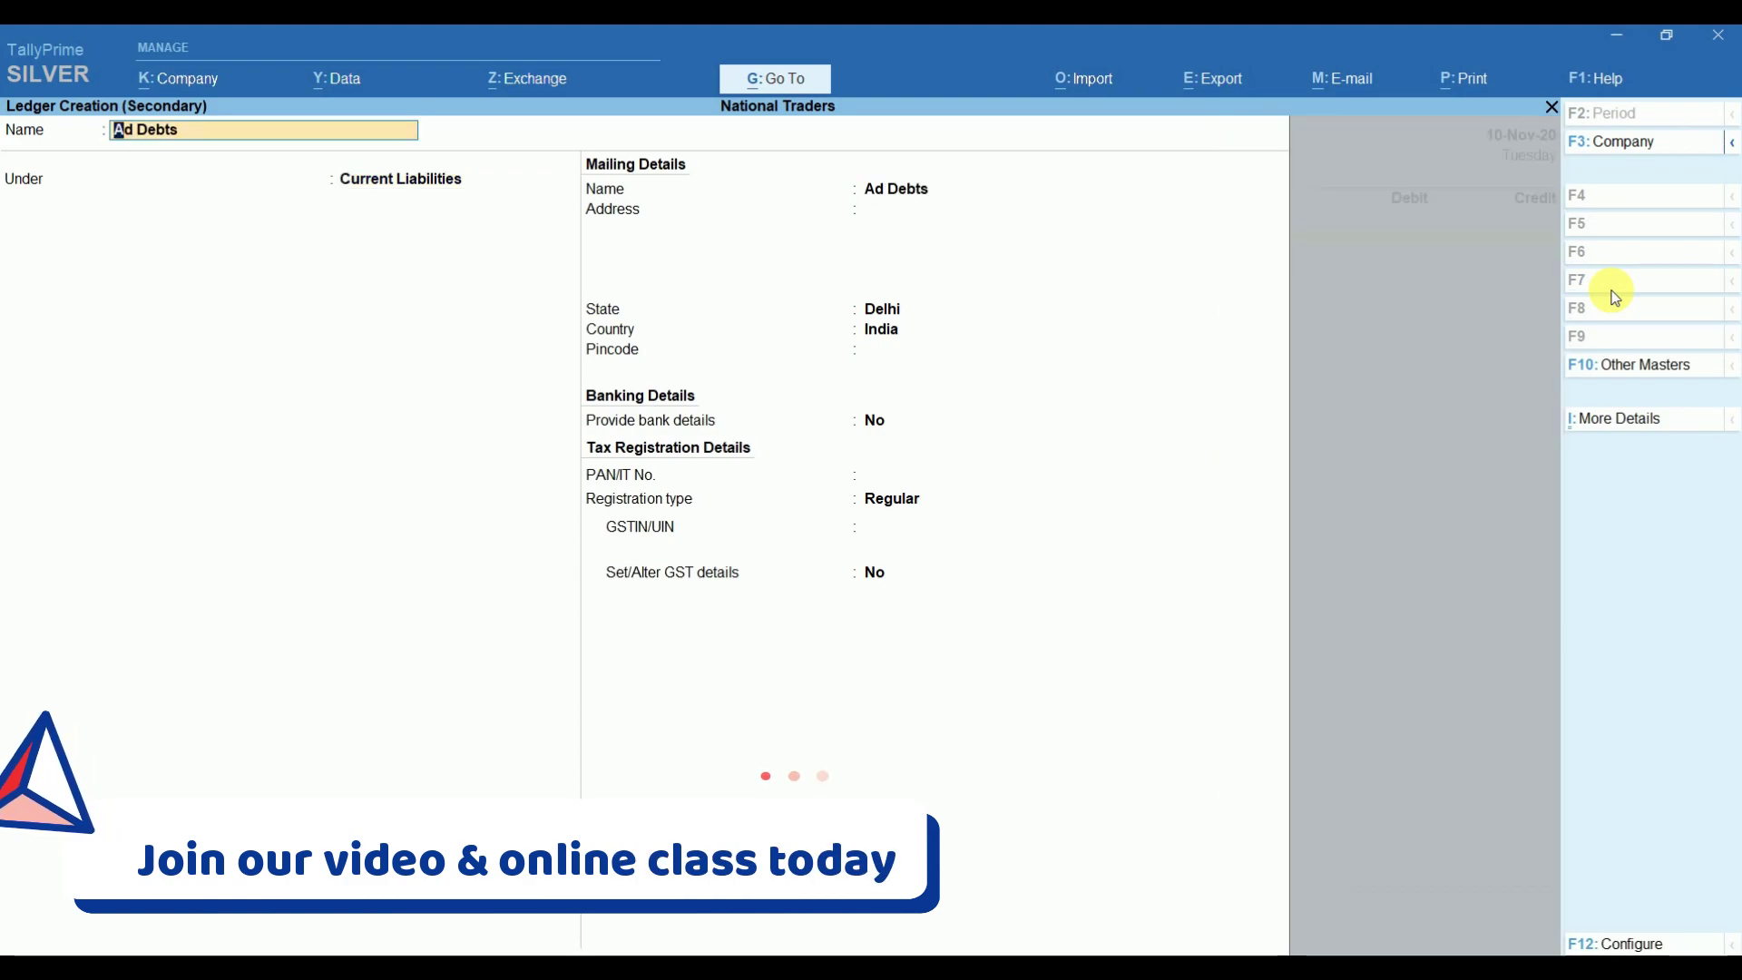
type("d debts")
key("Return")
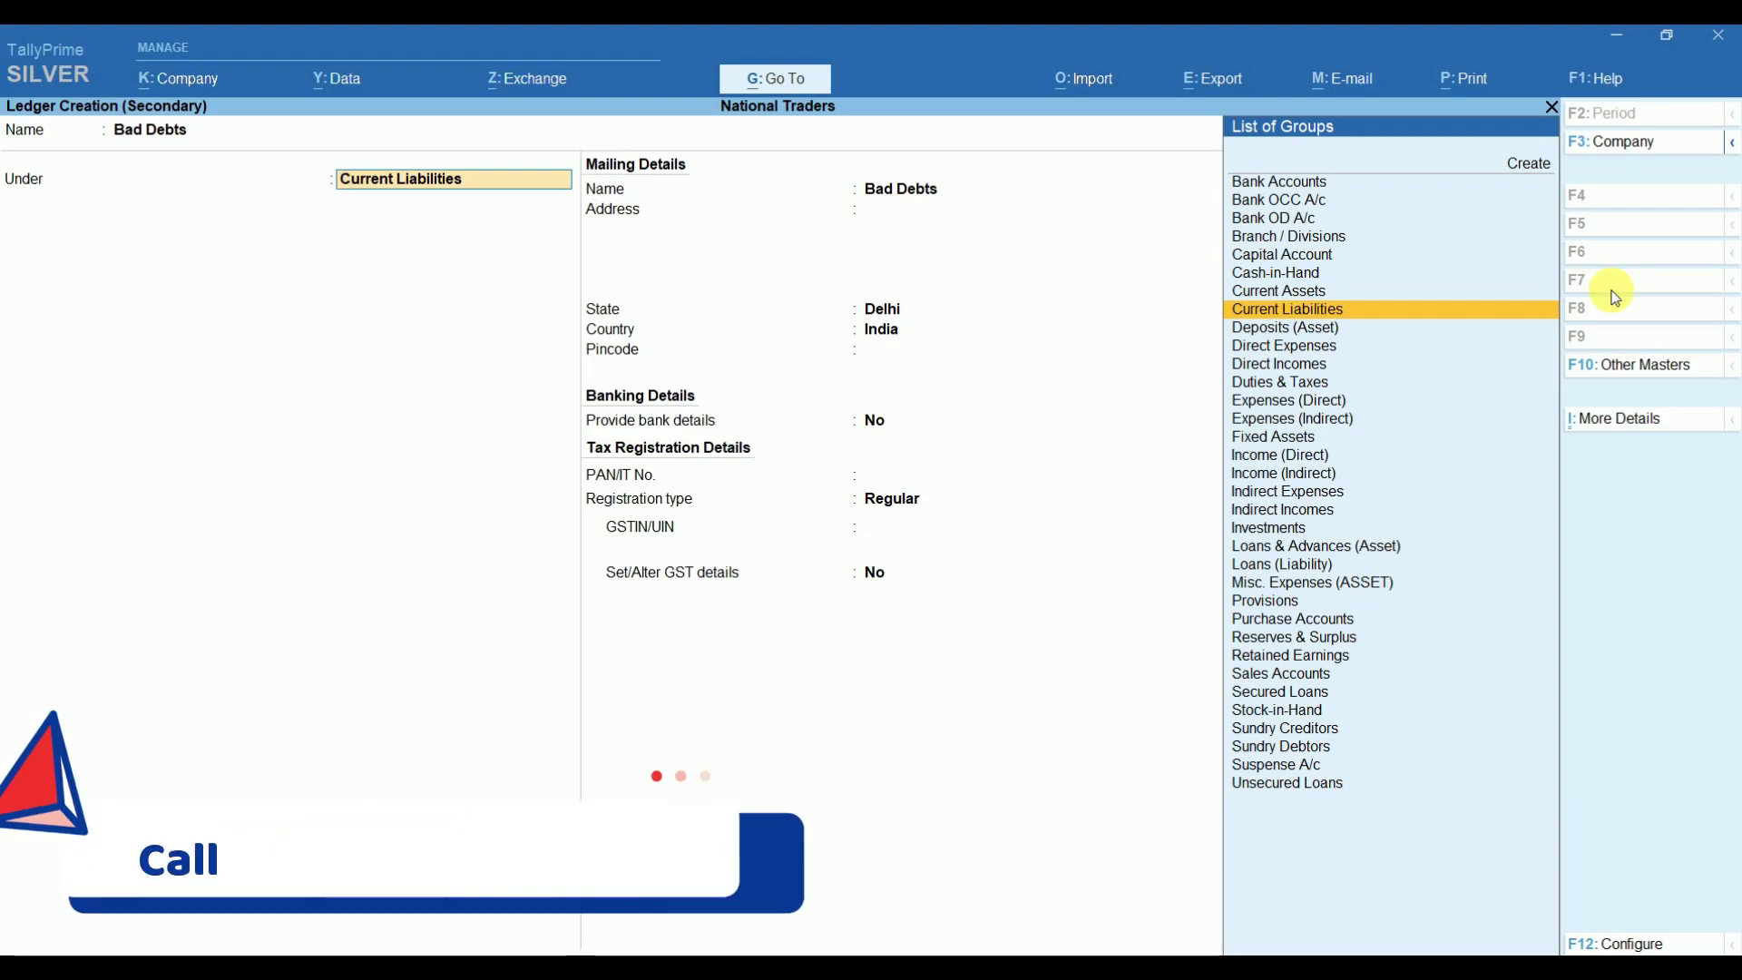
Place the Bad Debts ledger under Indirect Expenses, set GST to Not Applicable, and save it.
type("I")
key("Down")
key("Down")
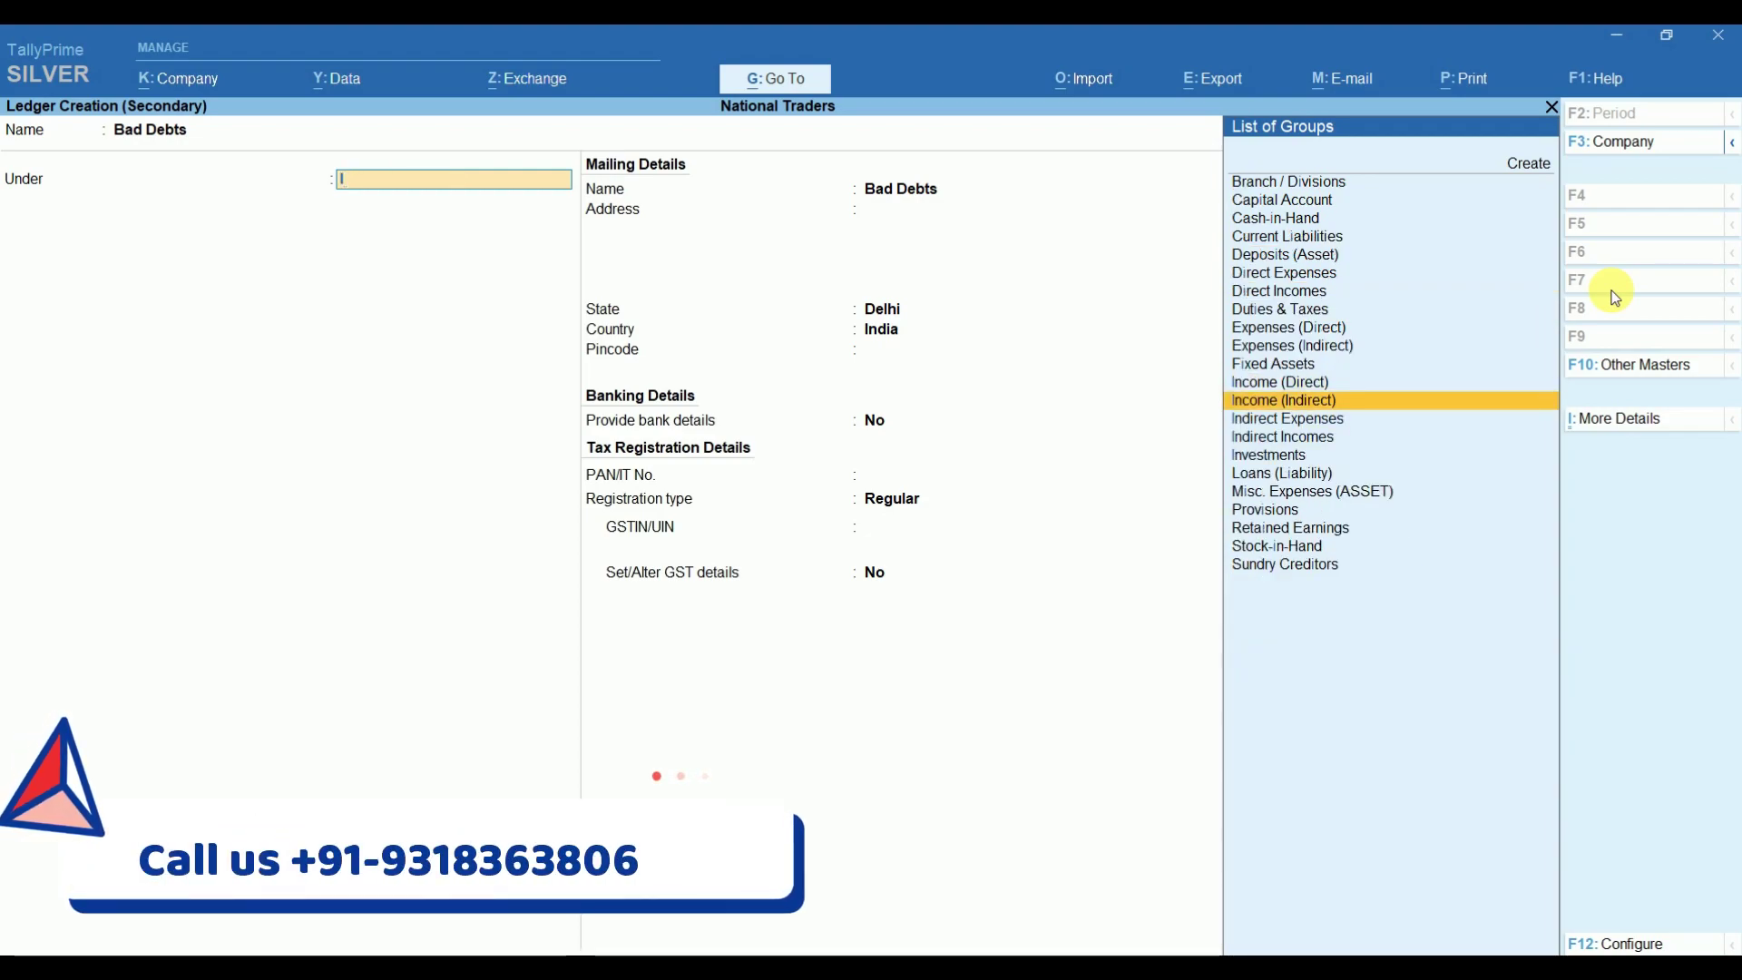
key("Return")
key("Return")
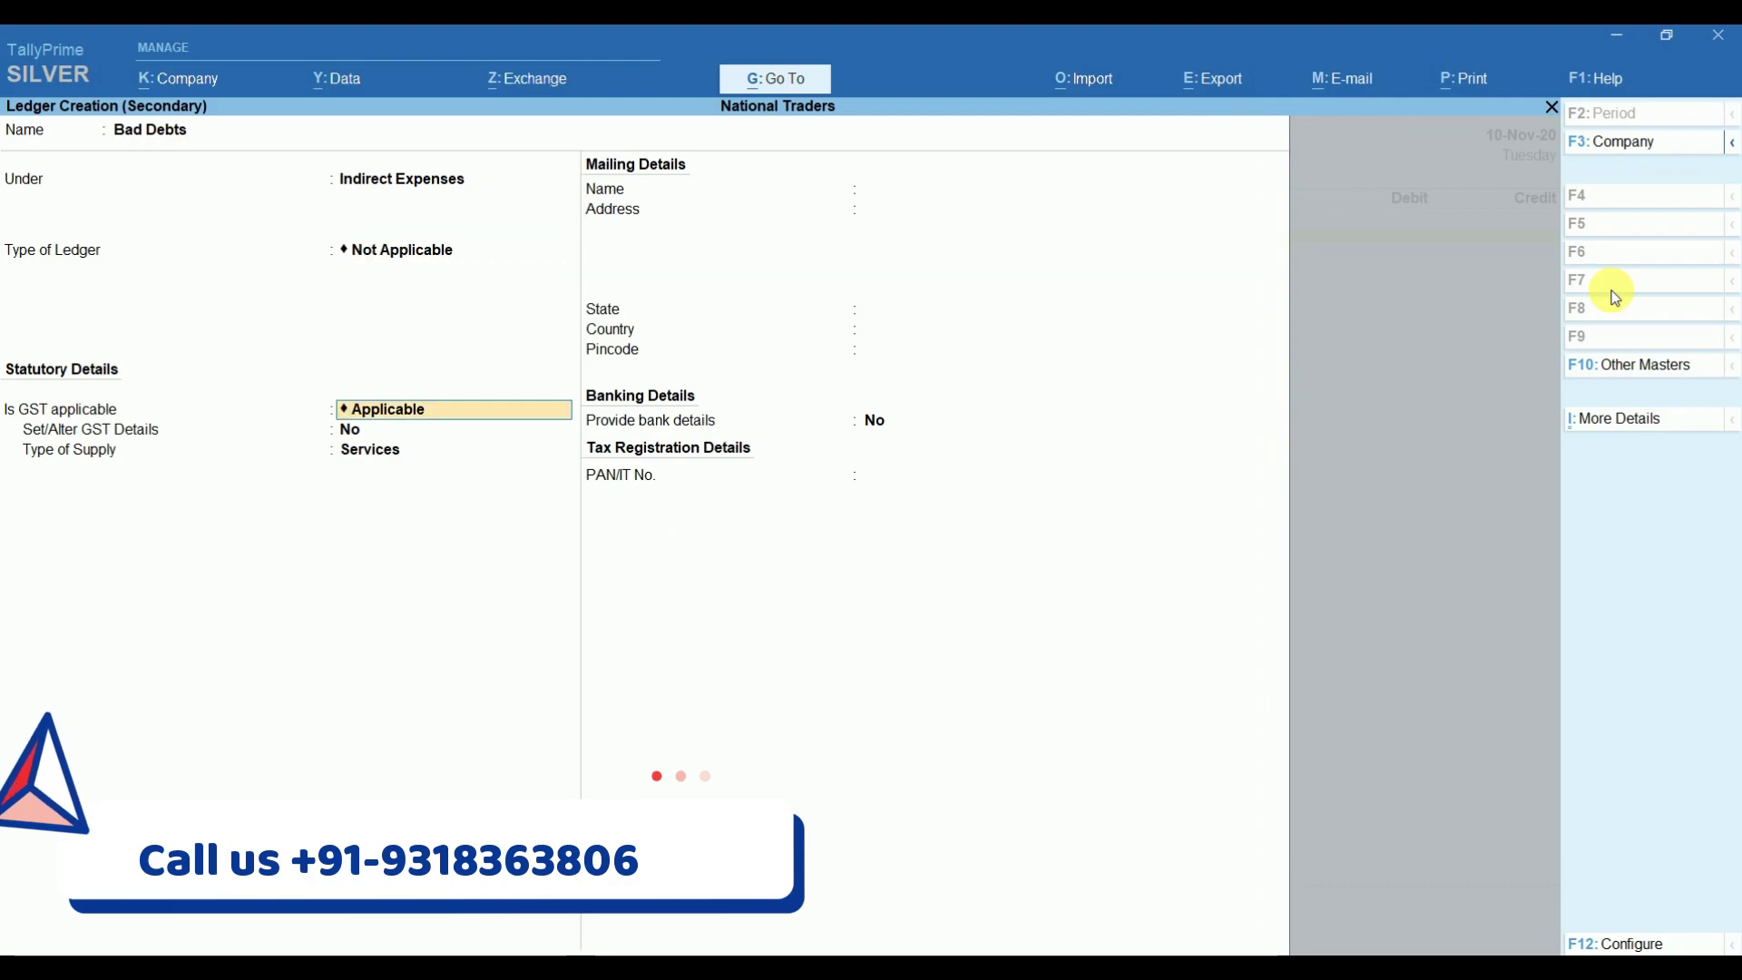
type("No")
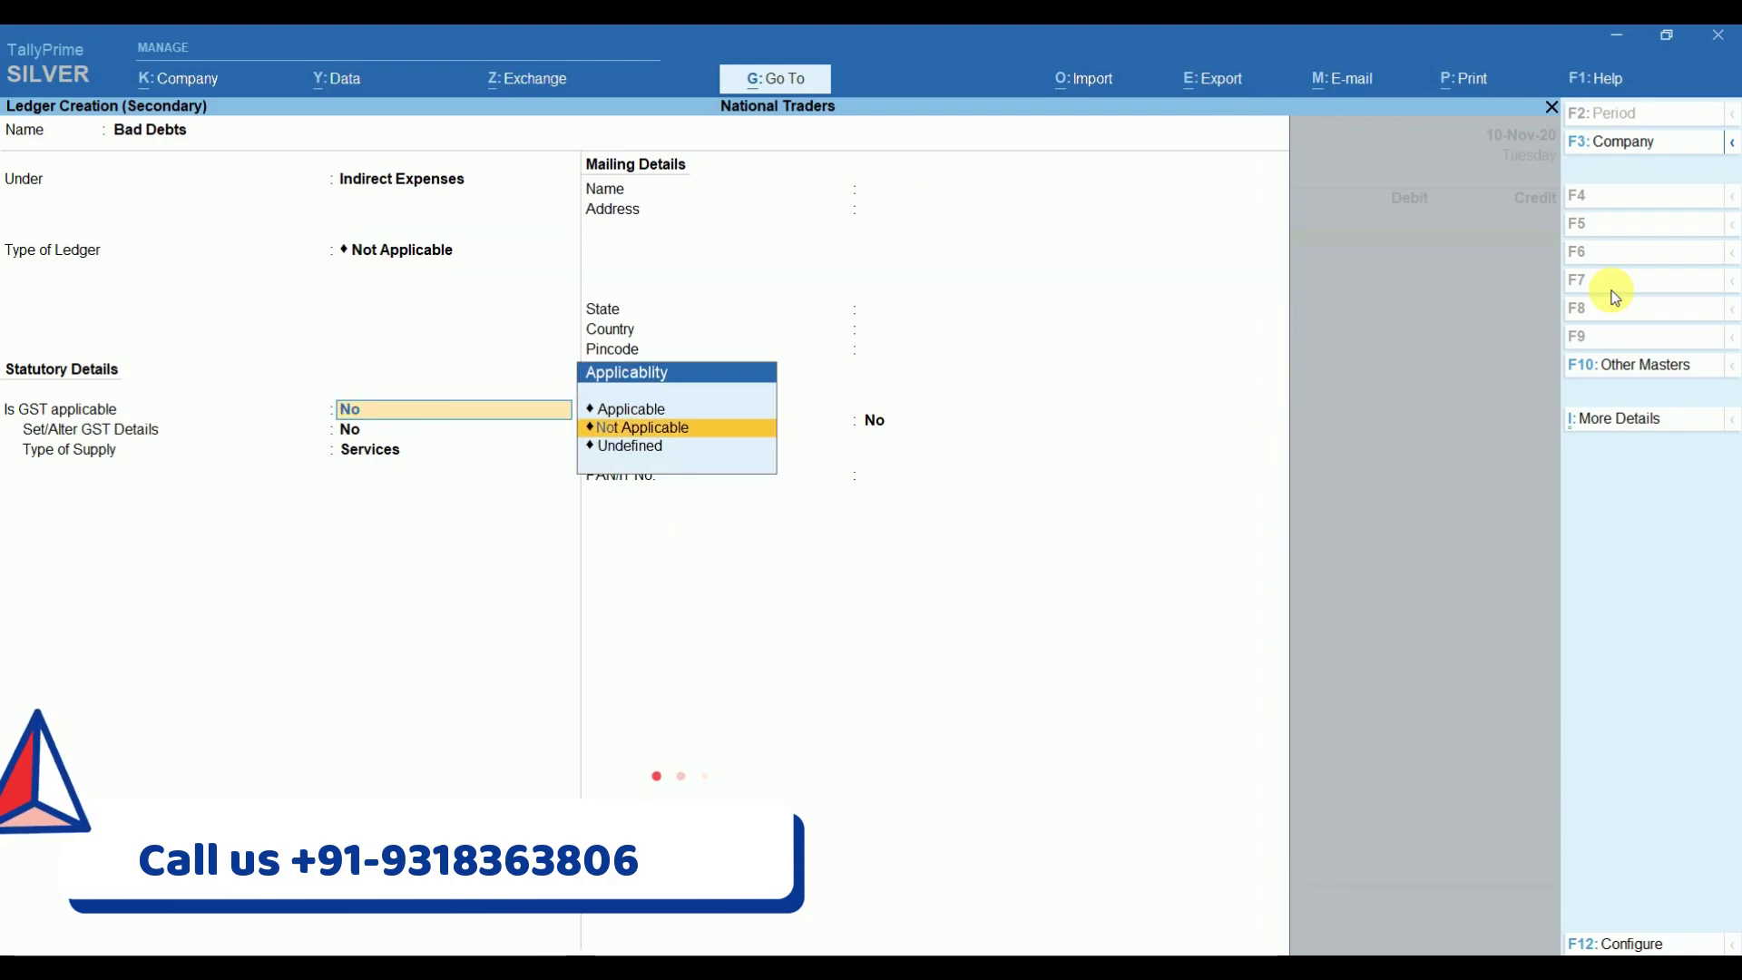
key("Return")
key("ctrl+a")
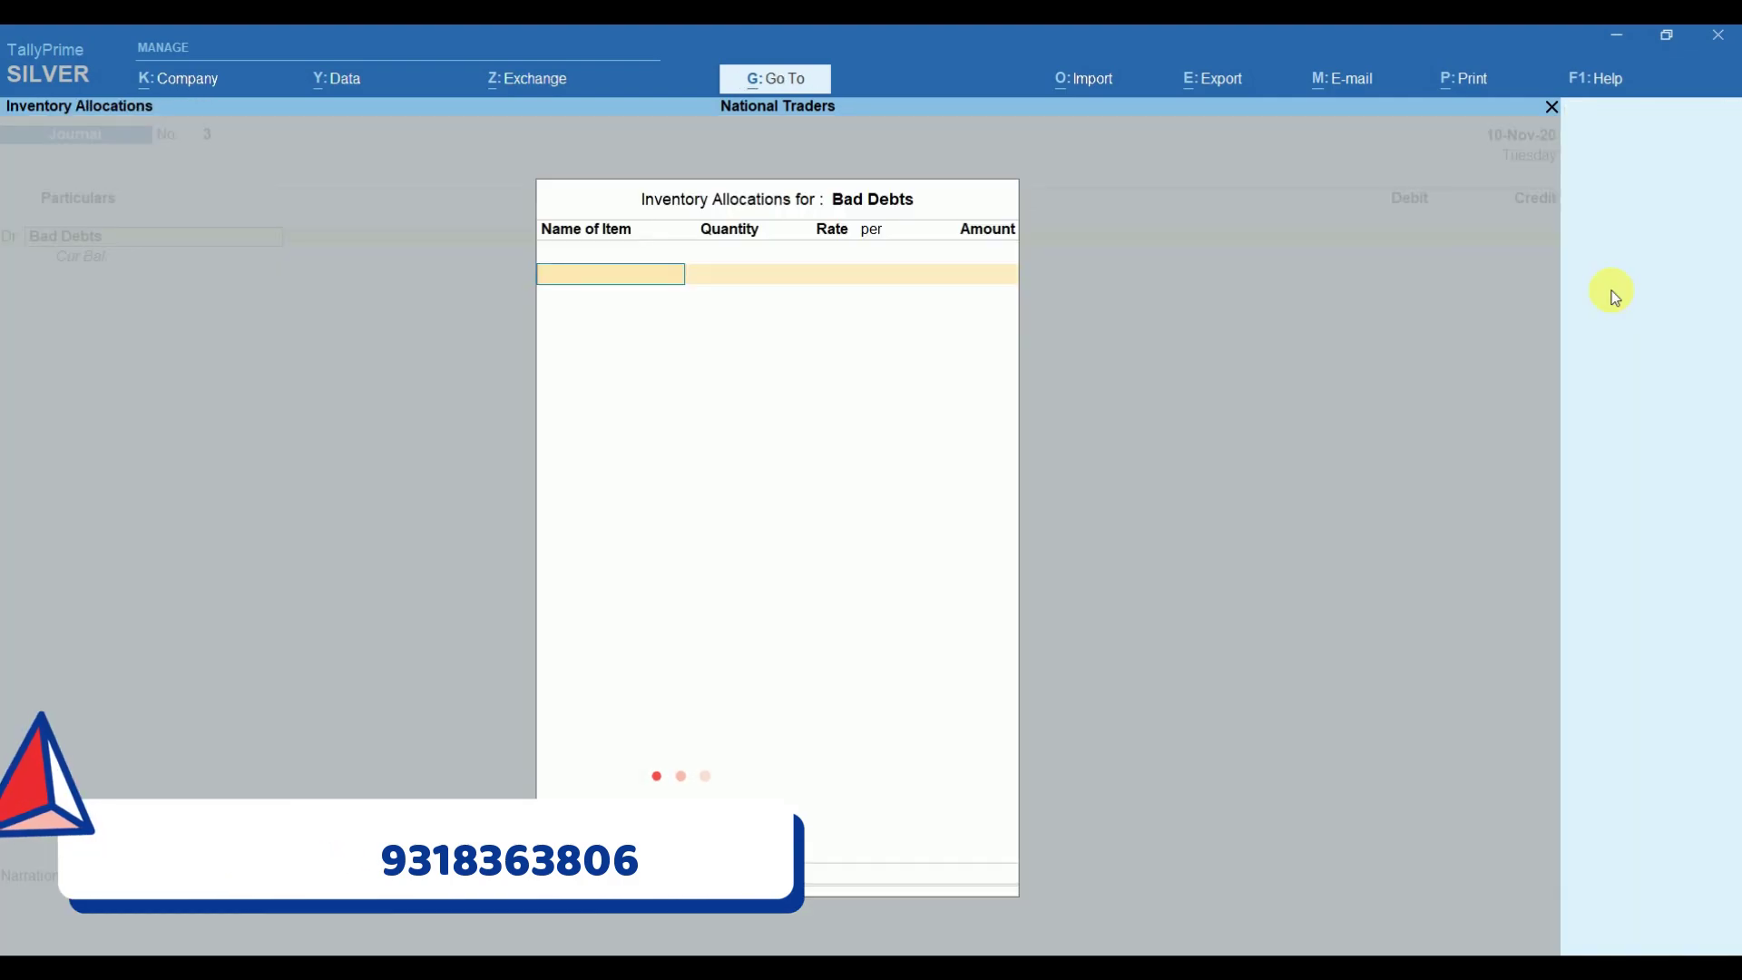
Leave the inventory allocations for Bad Debts empty and debit the ledger with 2,000.
key("Return")
type("2000")
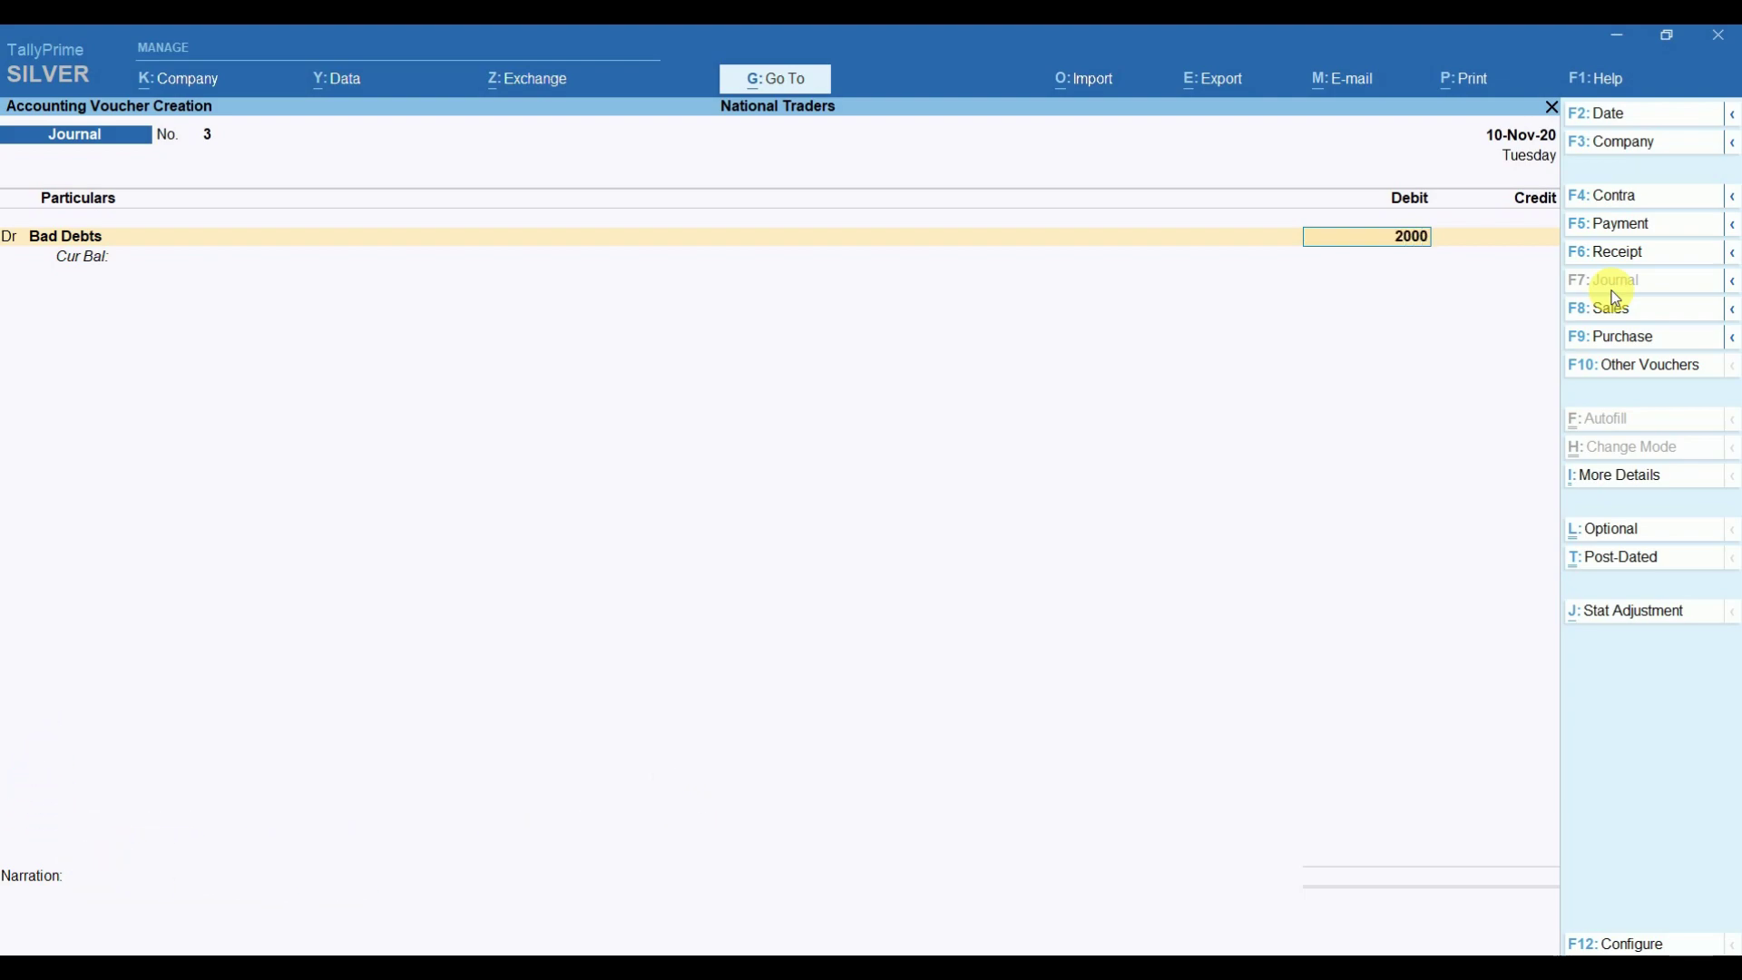
key("Return")
key("Return")
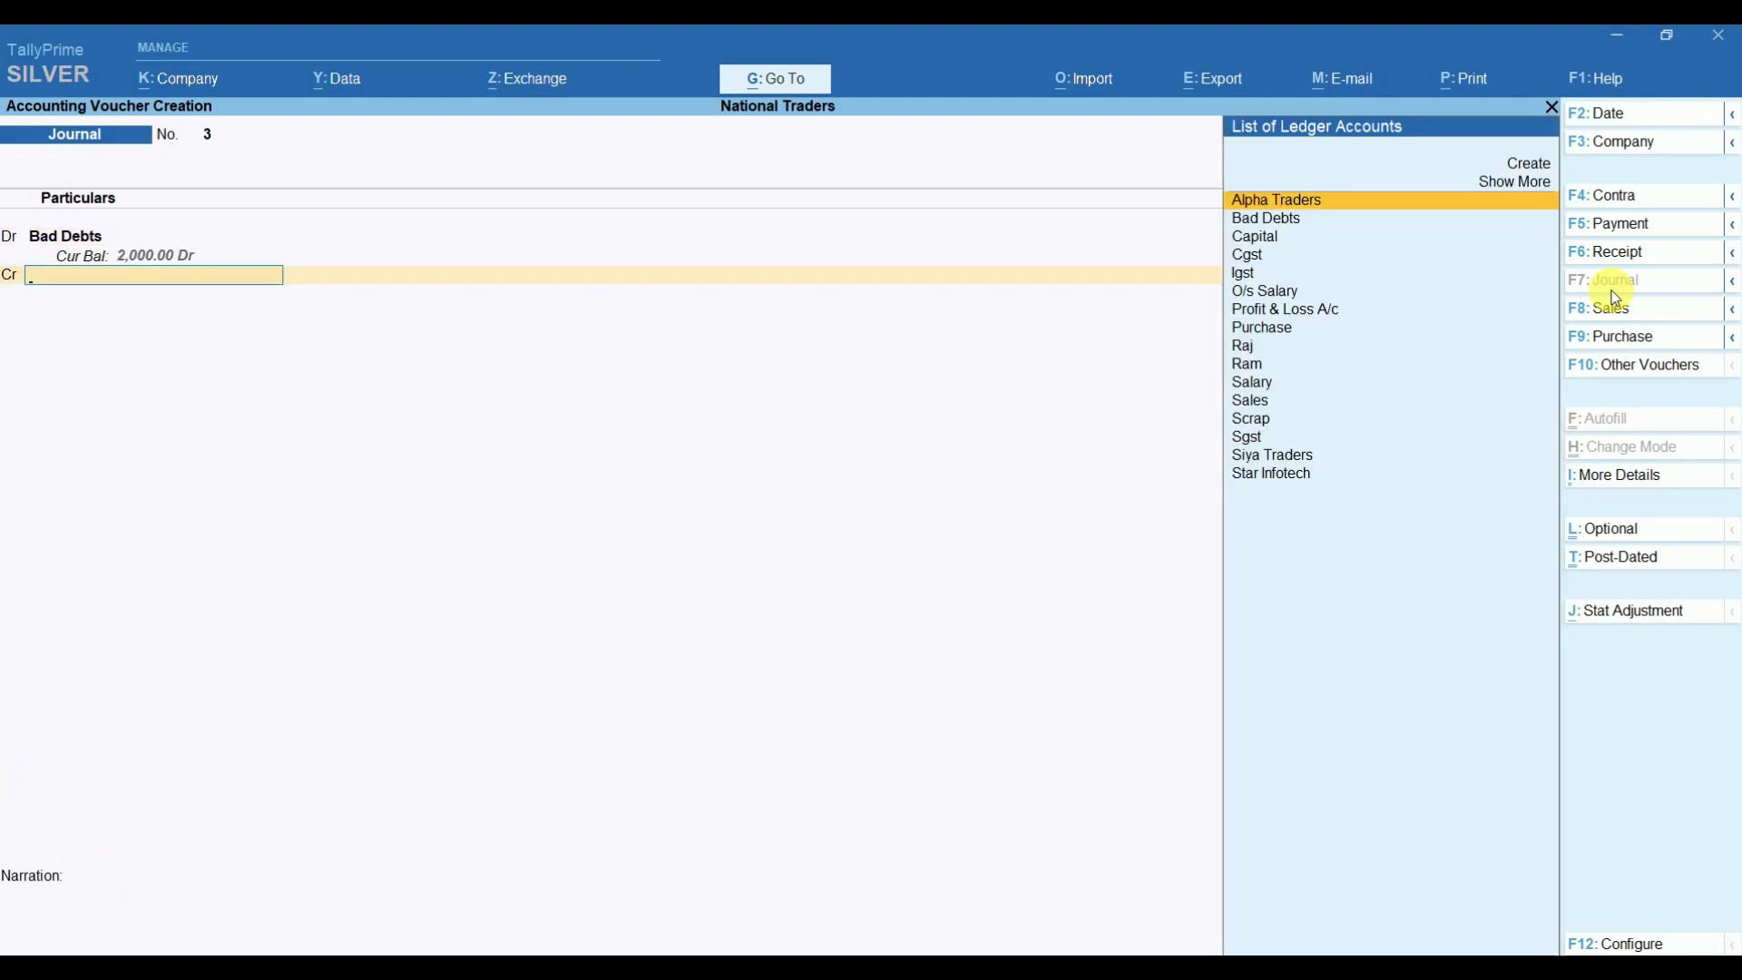
Credit the debtor's personal ledger listed just above Salary with 2,000.
key("Down")
key("Down")
key("Down")
key("Down")
key("Down")
key("Down")
key("Down")
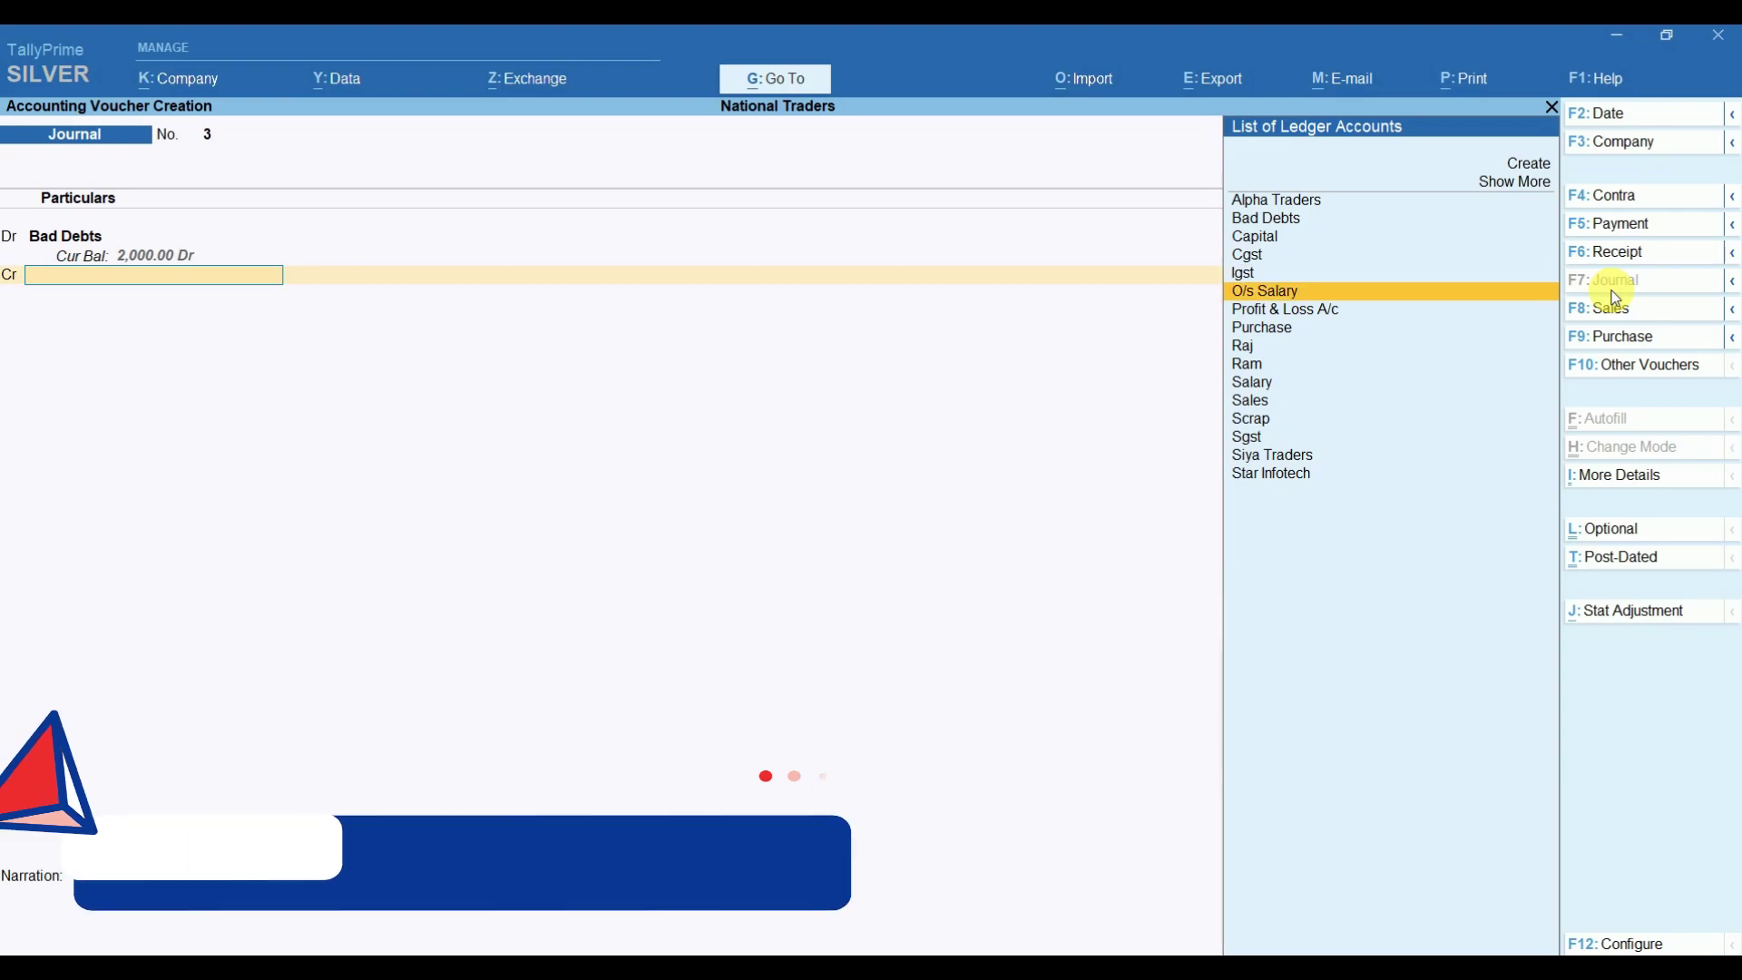
key("Return")
key("Return")
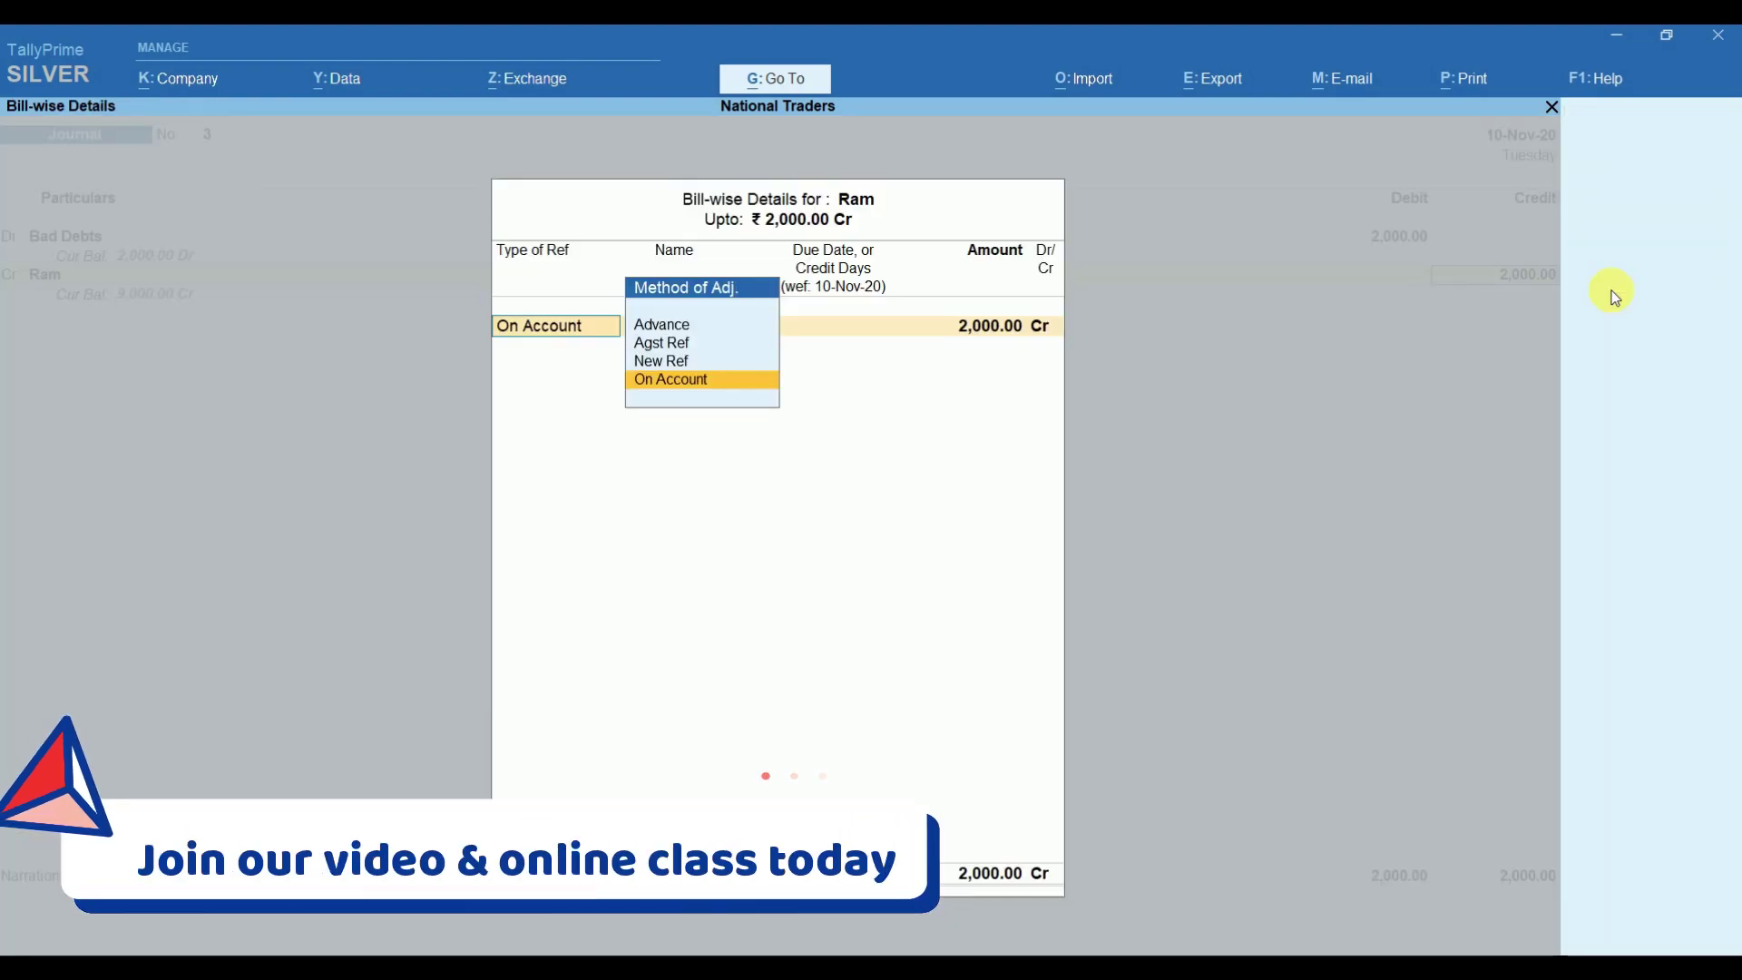
Adjust the 2,000 credit as On Account, leave the narration blank, and save the bad debts journal.
key("Return")
key("Return")
key("Return")
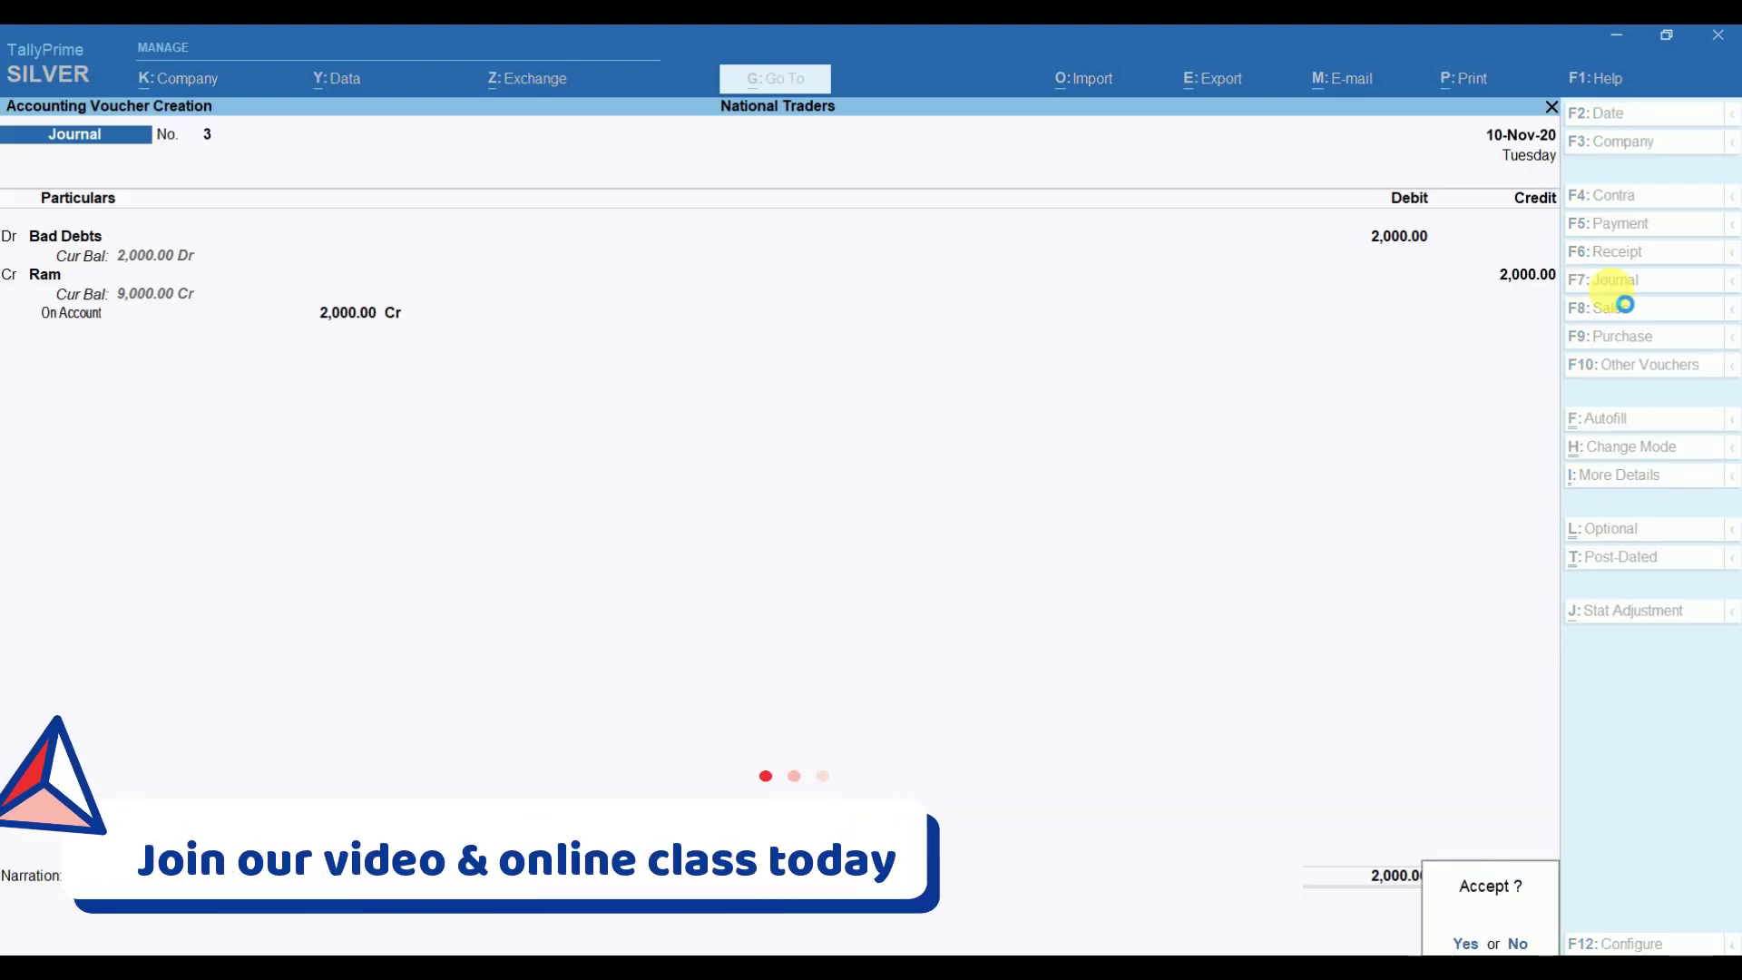
key("Return")
key("Return")
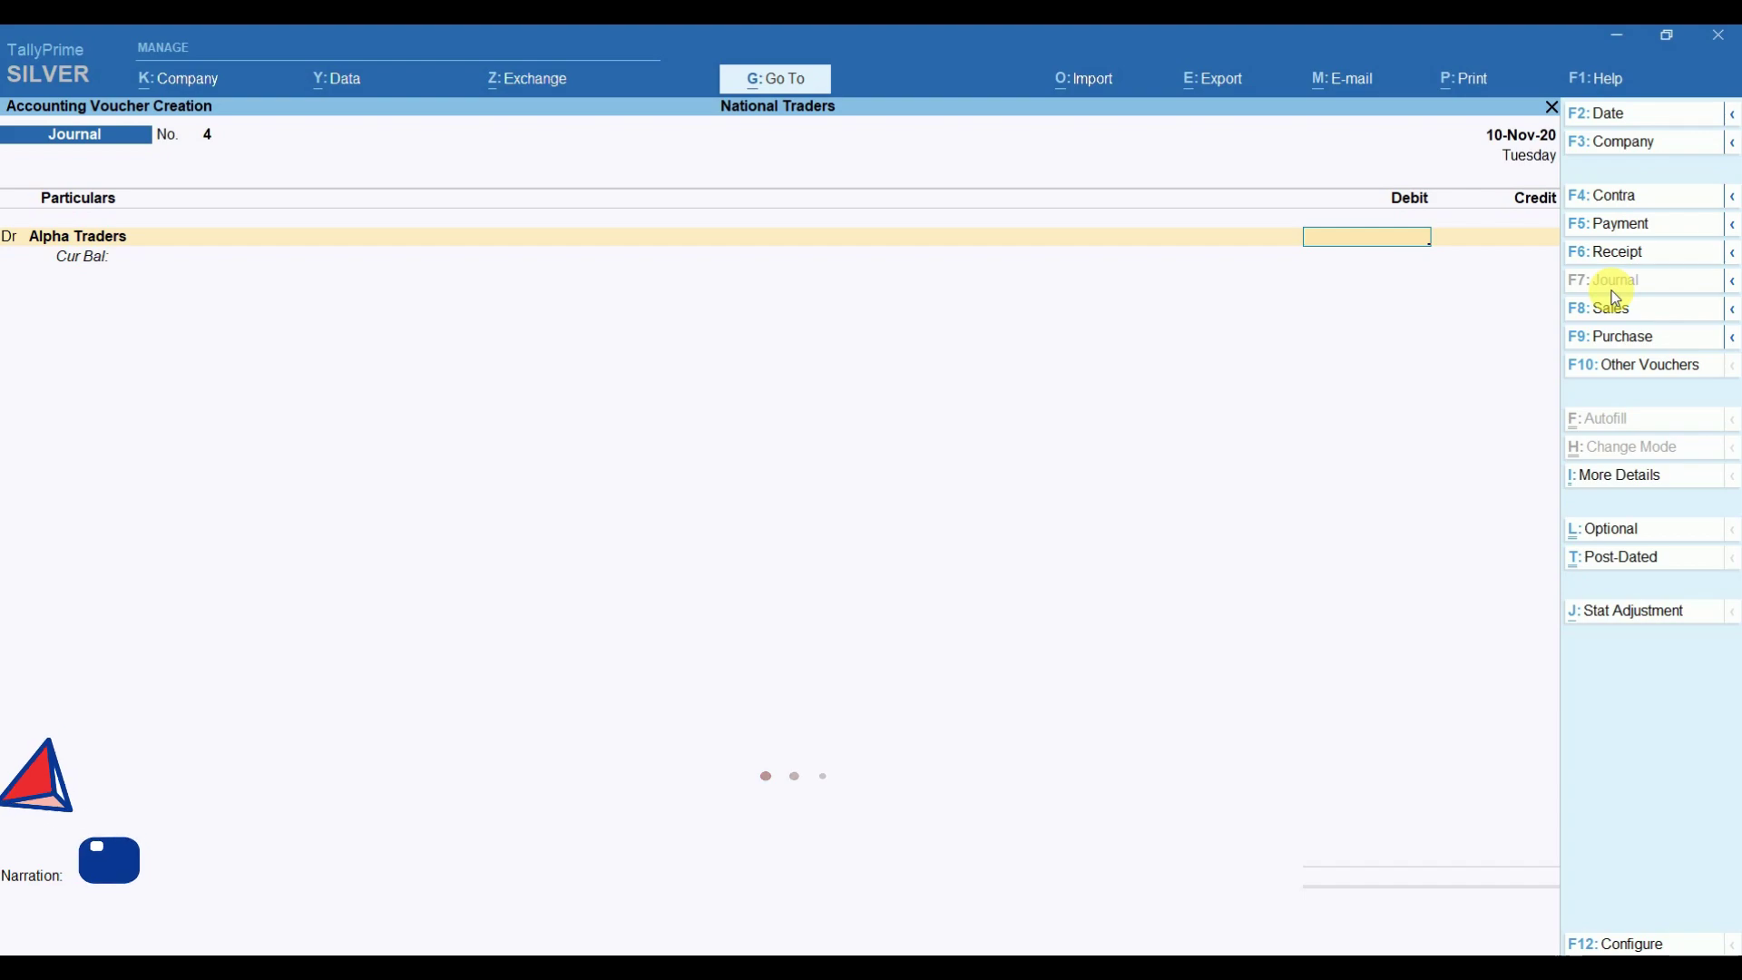
Discard the started Alpha Traders journal entry and reopen voucher entry on a blank journal.
key("Escape")
key("y")
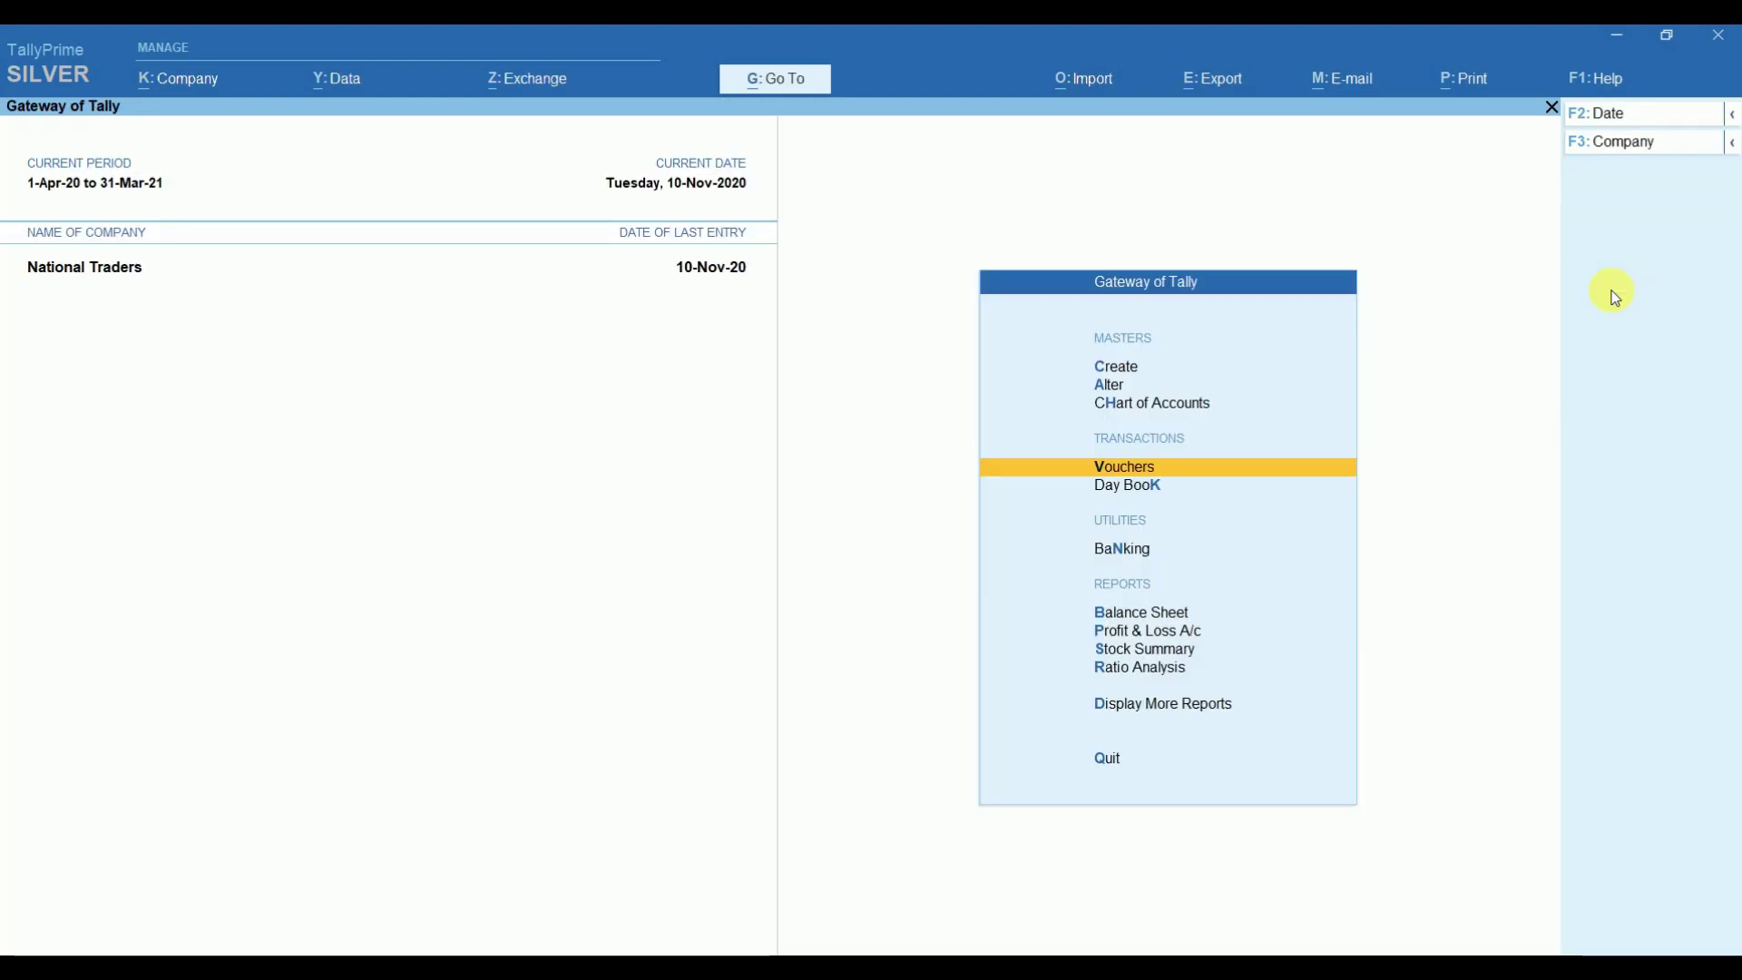
key("Return")
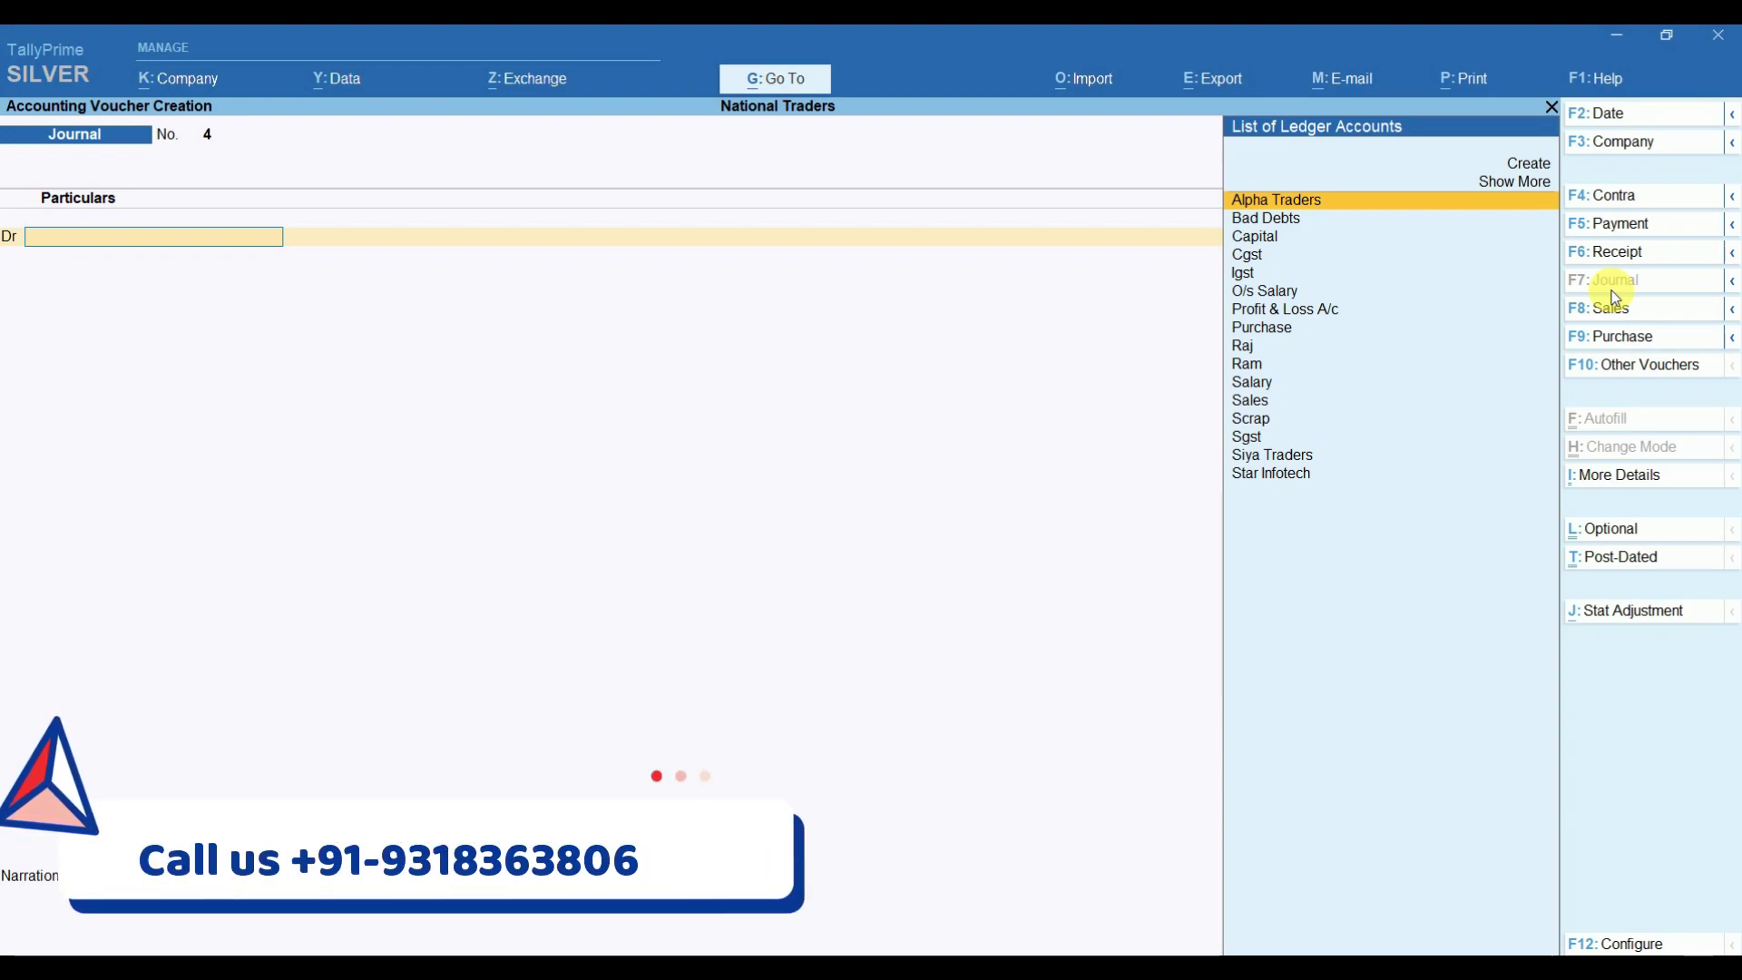
Start a new ledger from the journal's debit line and name it Int on Capital.
key("alt+c")
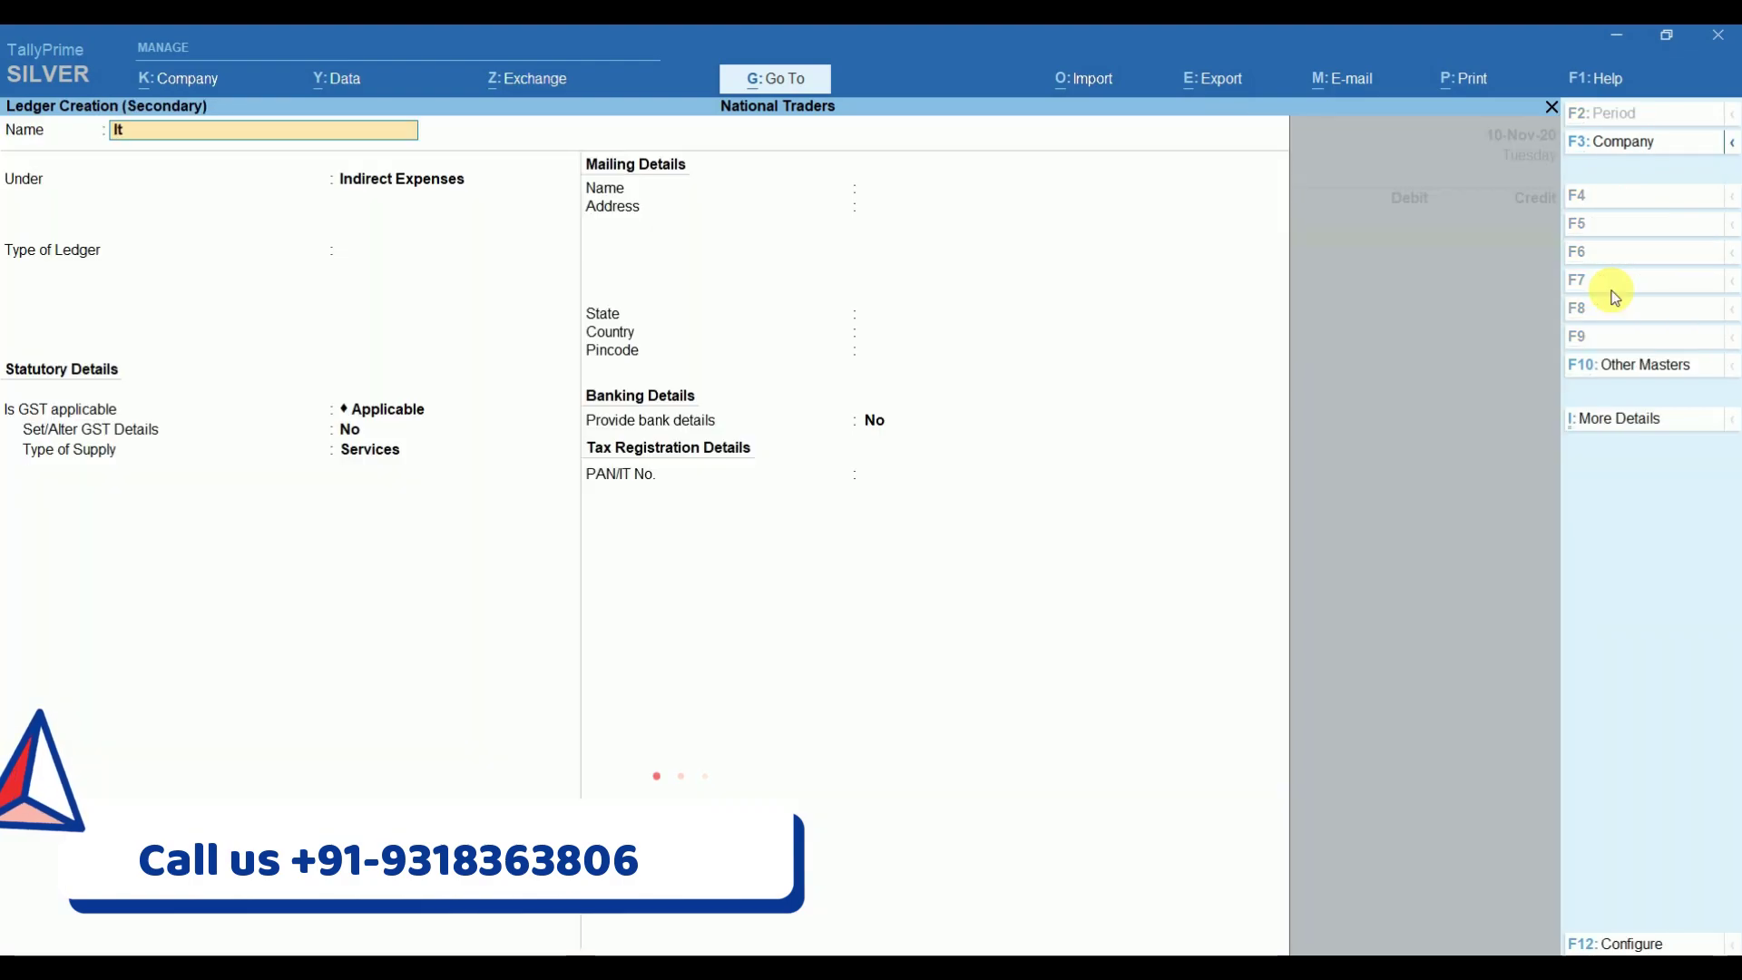
type("It.Onn")
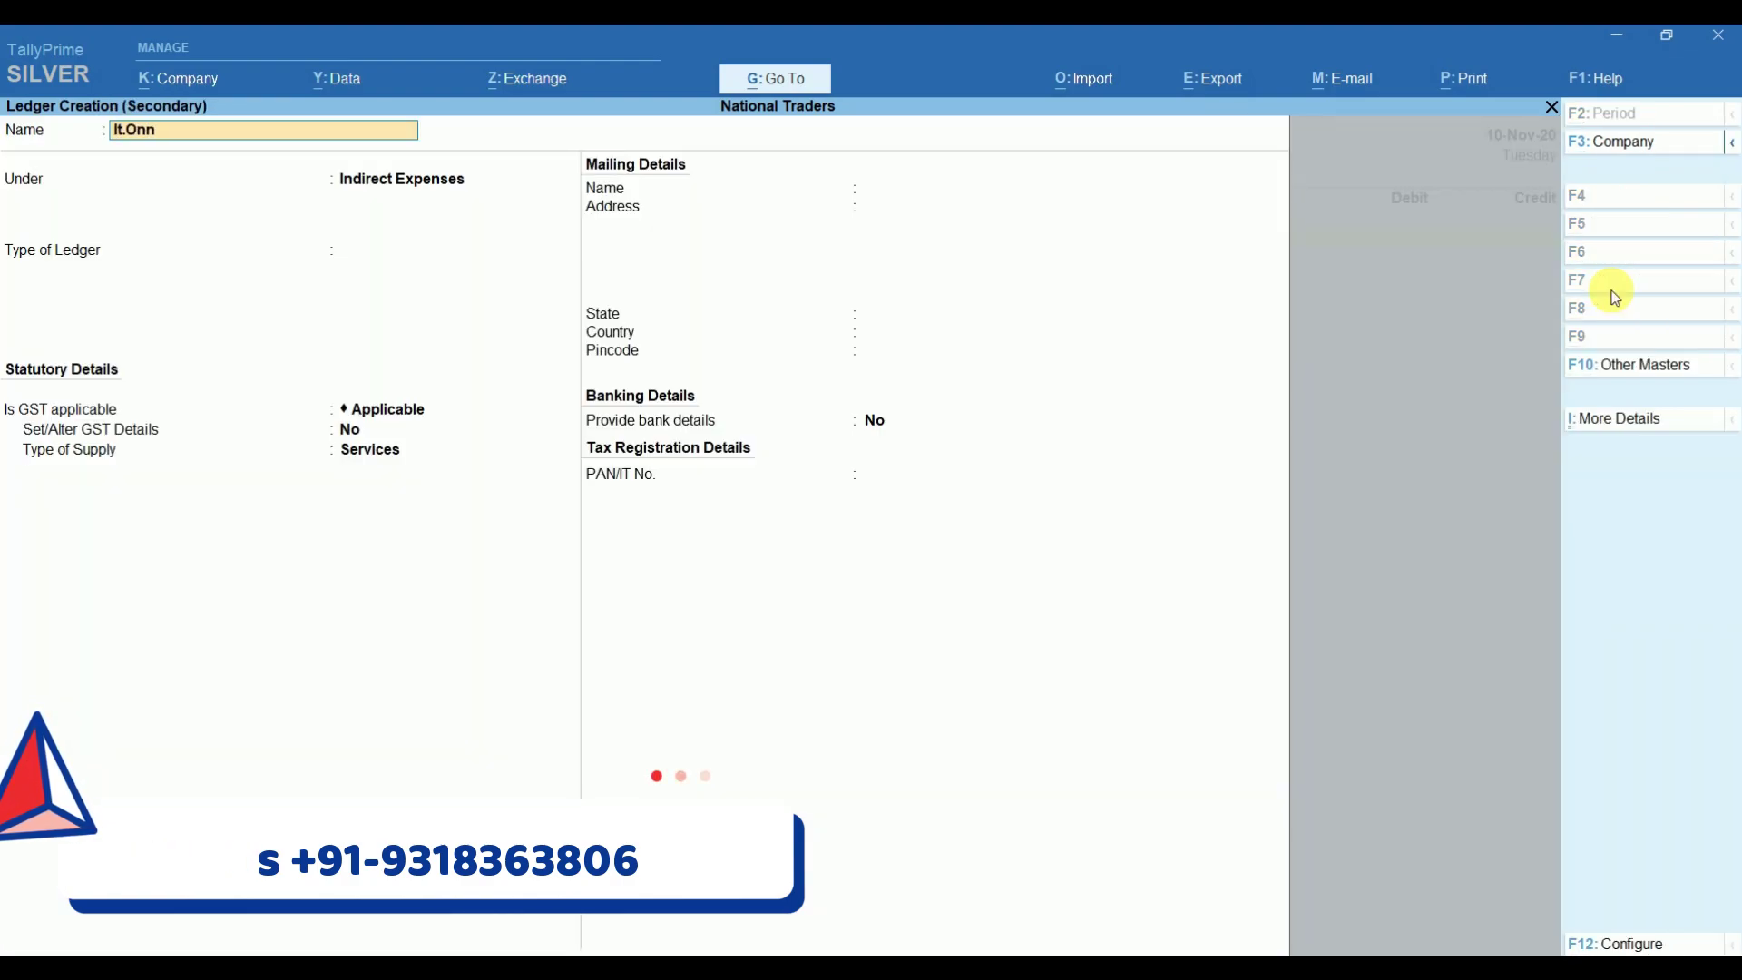
key("BackSpace")
key("BackSpace")
key("BackSpace")
key("BackSpace")
type("n")
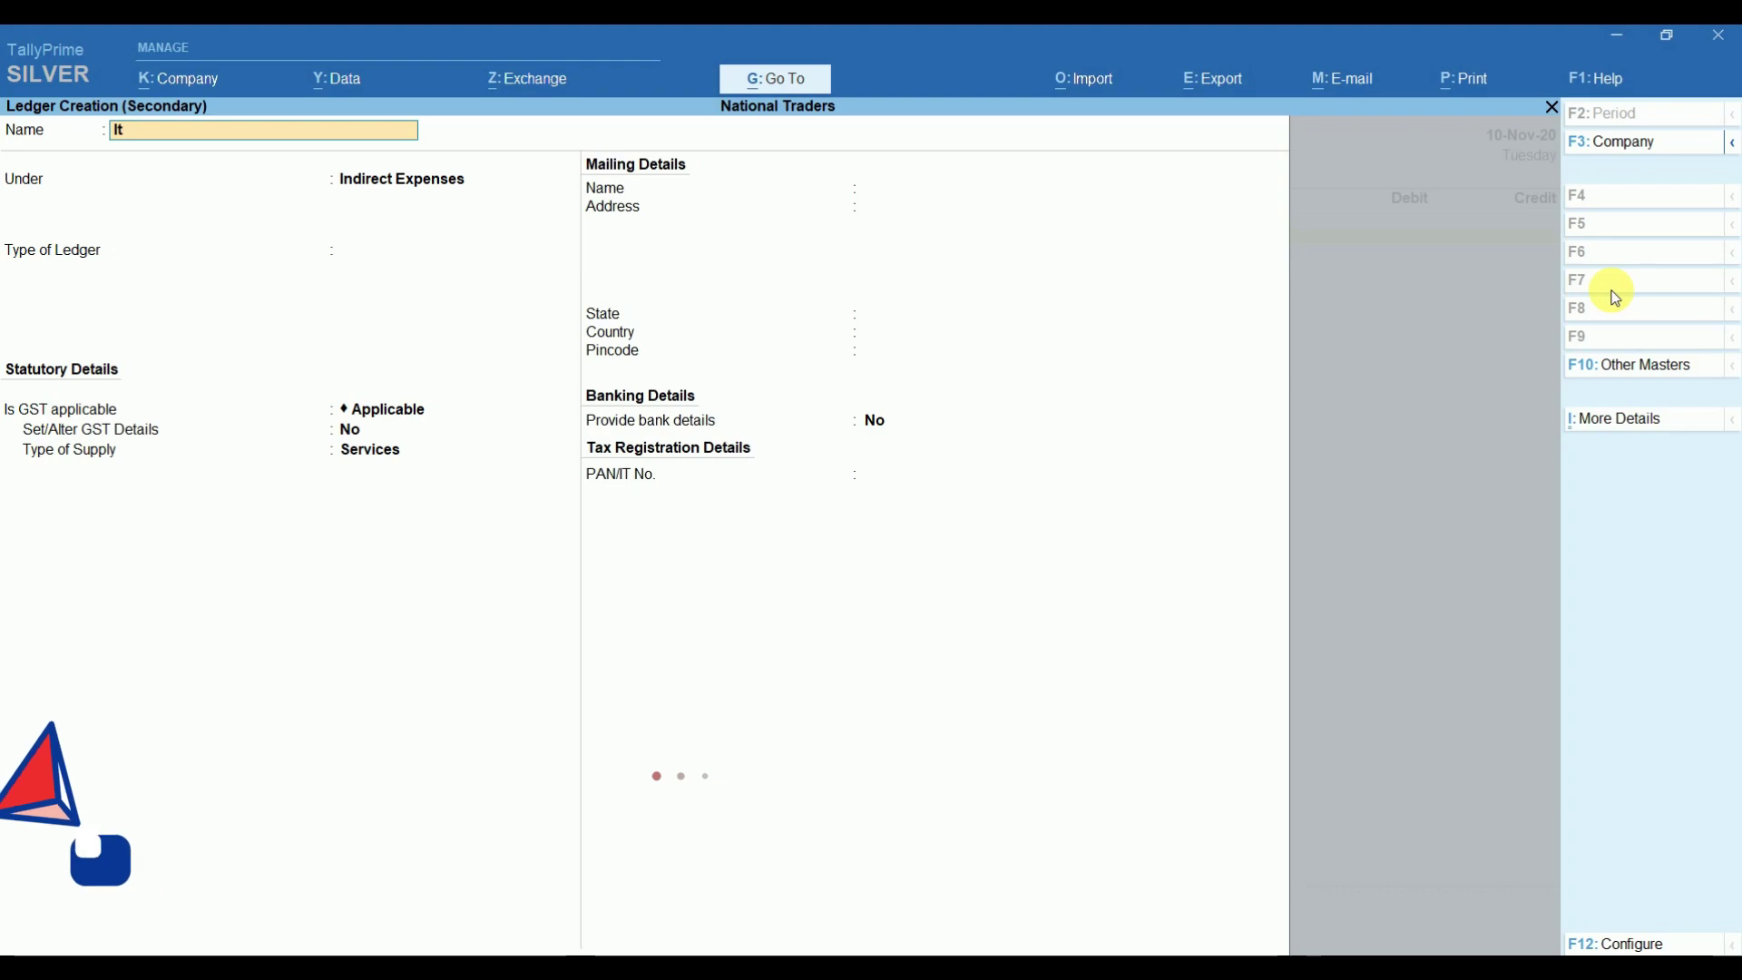
type("n")
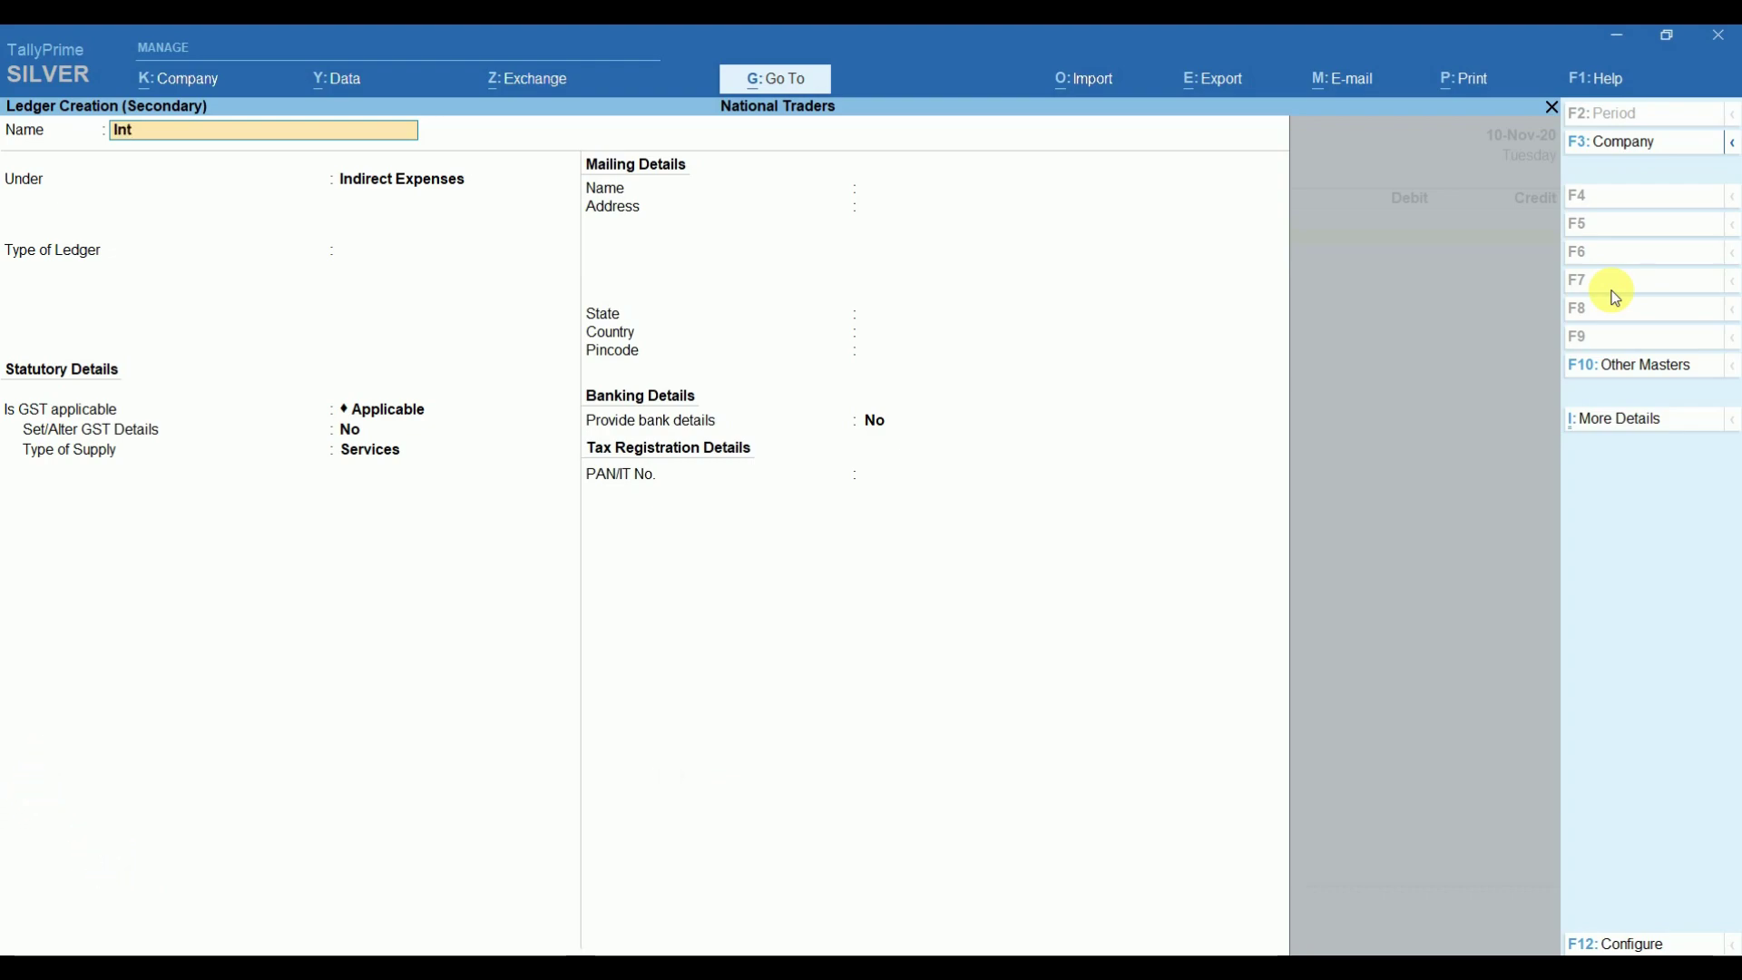
type("t Onn")
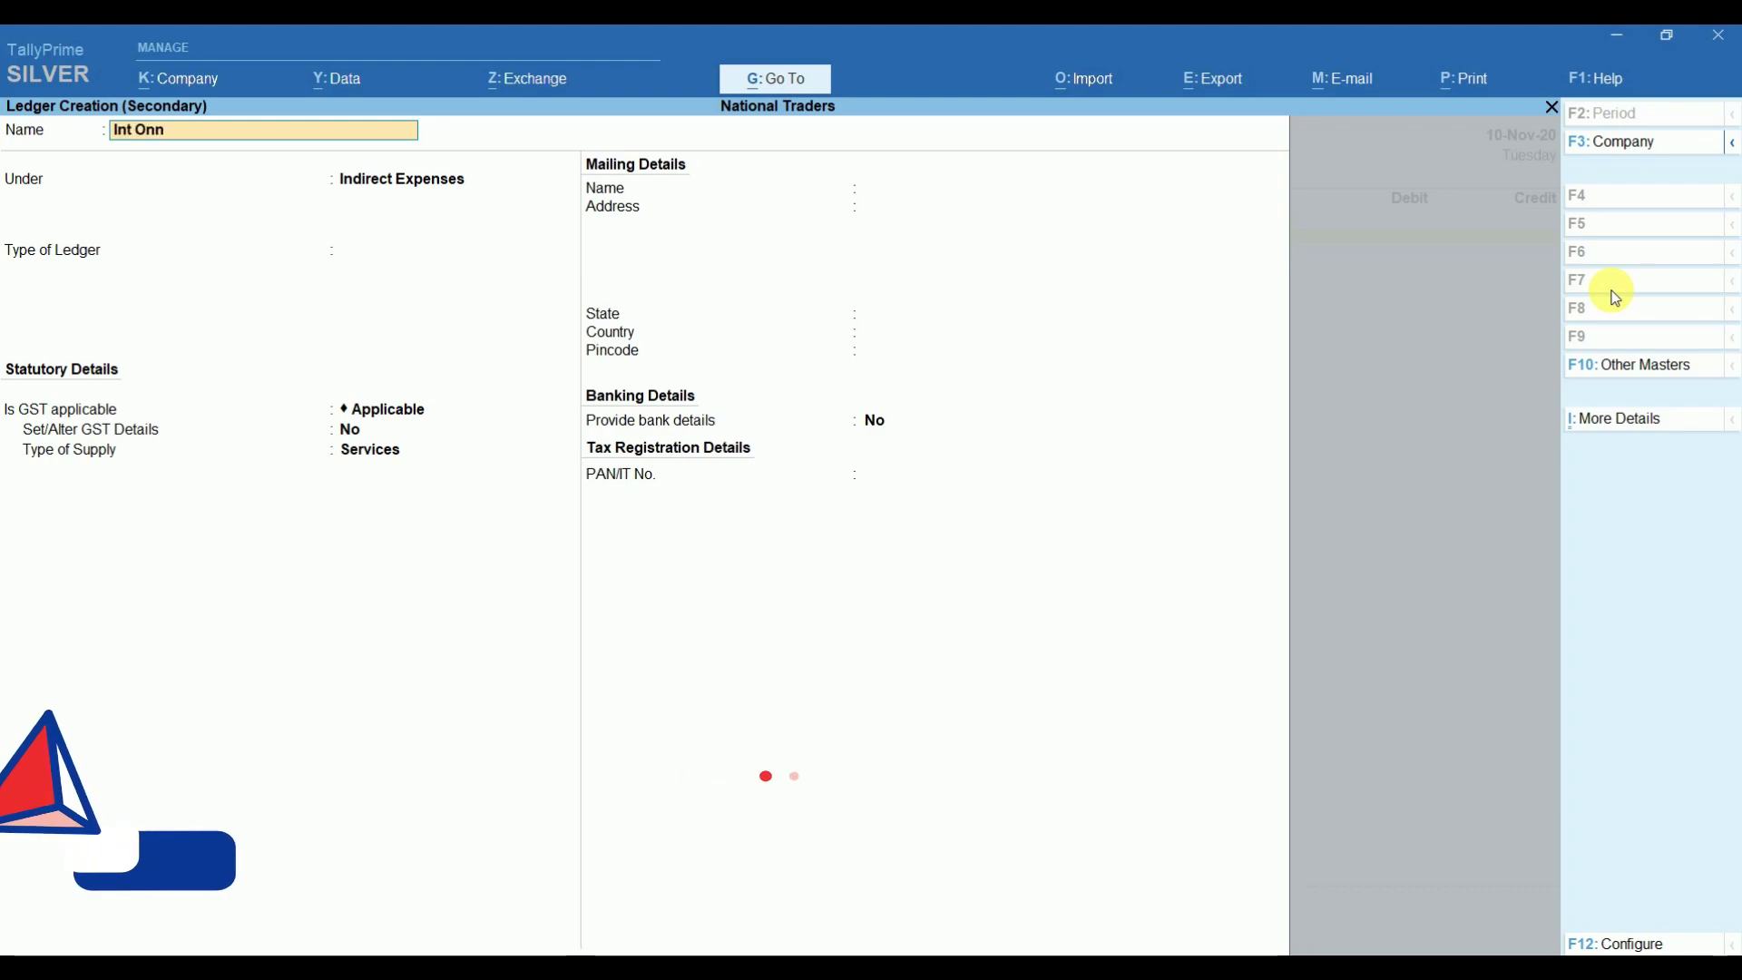
key("BackSpace")
key("BackSpace")
key("BackSpace")
type("on Capi")
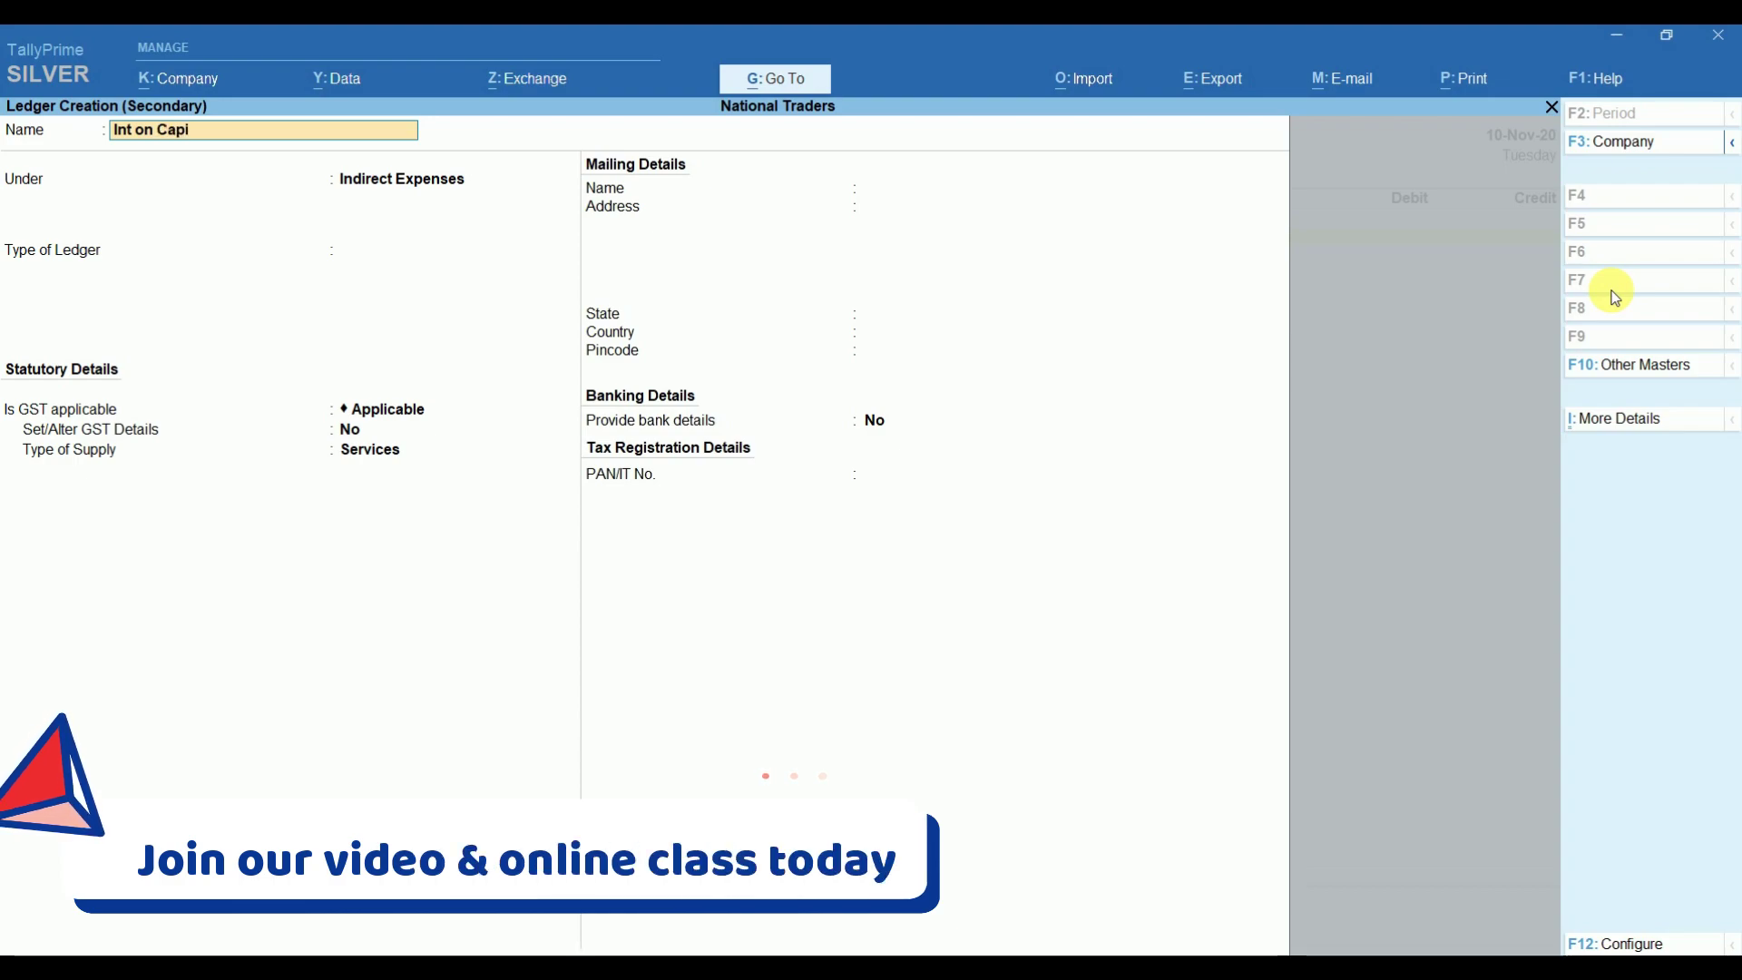
type("tal")
key("Return")
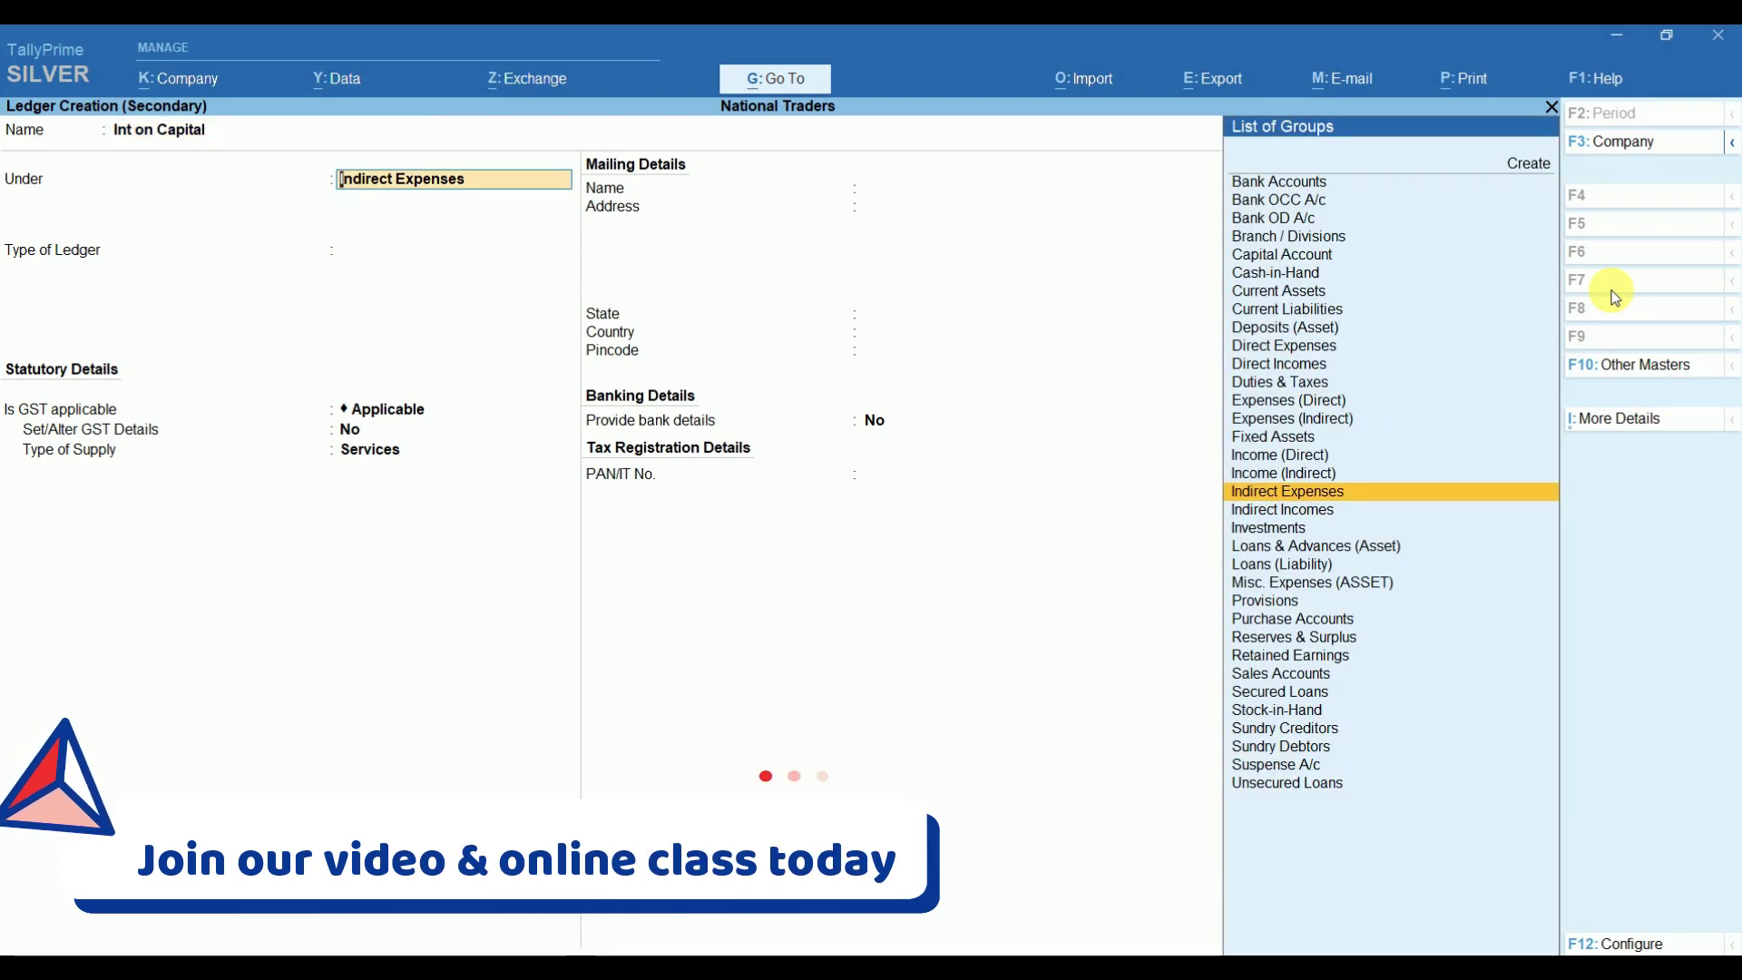
Group the Int on Capital ledger under Indirect Expenses and save it as the journal's debit ledger.
key("Return")
key("Return")
type("N")
key("Down")
key("Up")
key("Return")
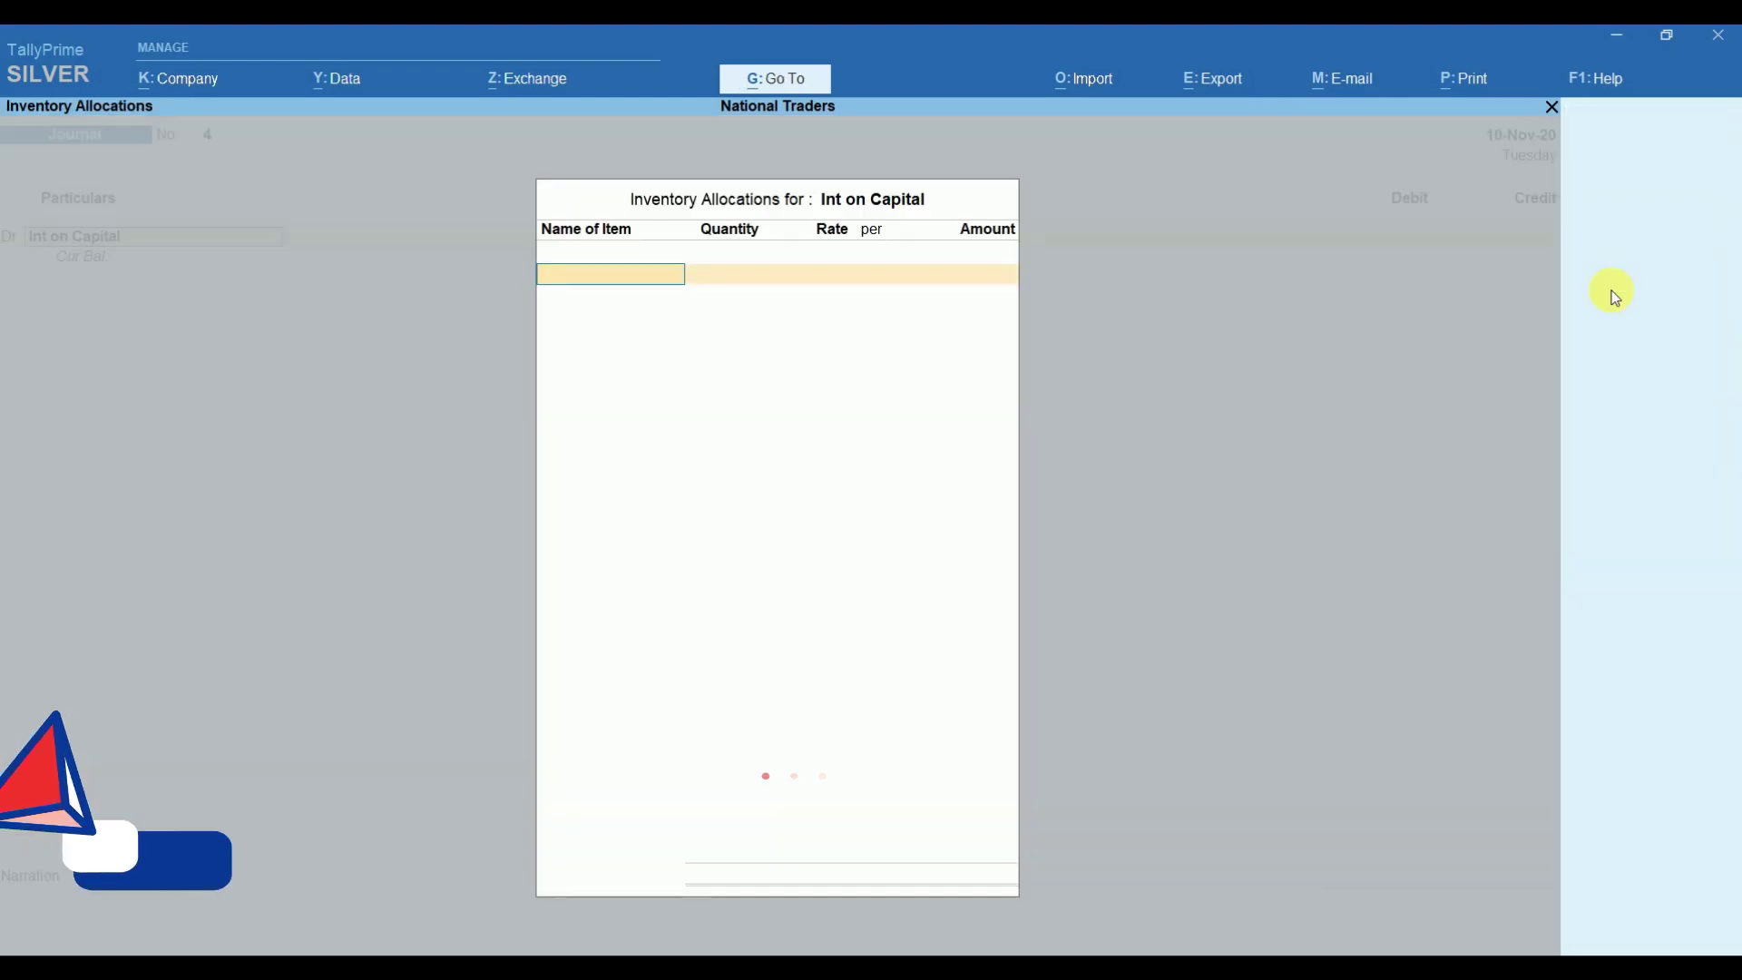
Leave the inventory allocations for Int on Capital empty and debit the ledger with 10,000.
key("Escape")
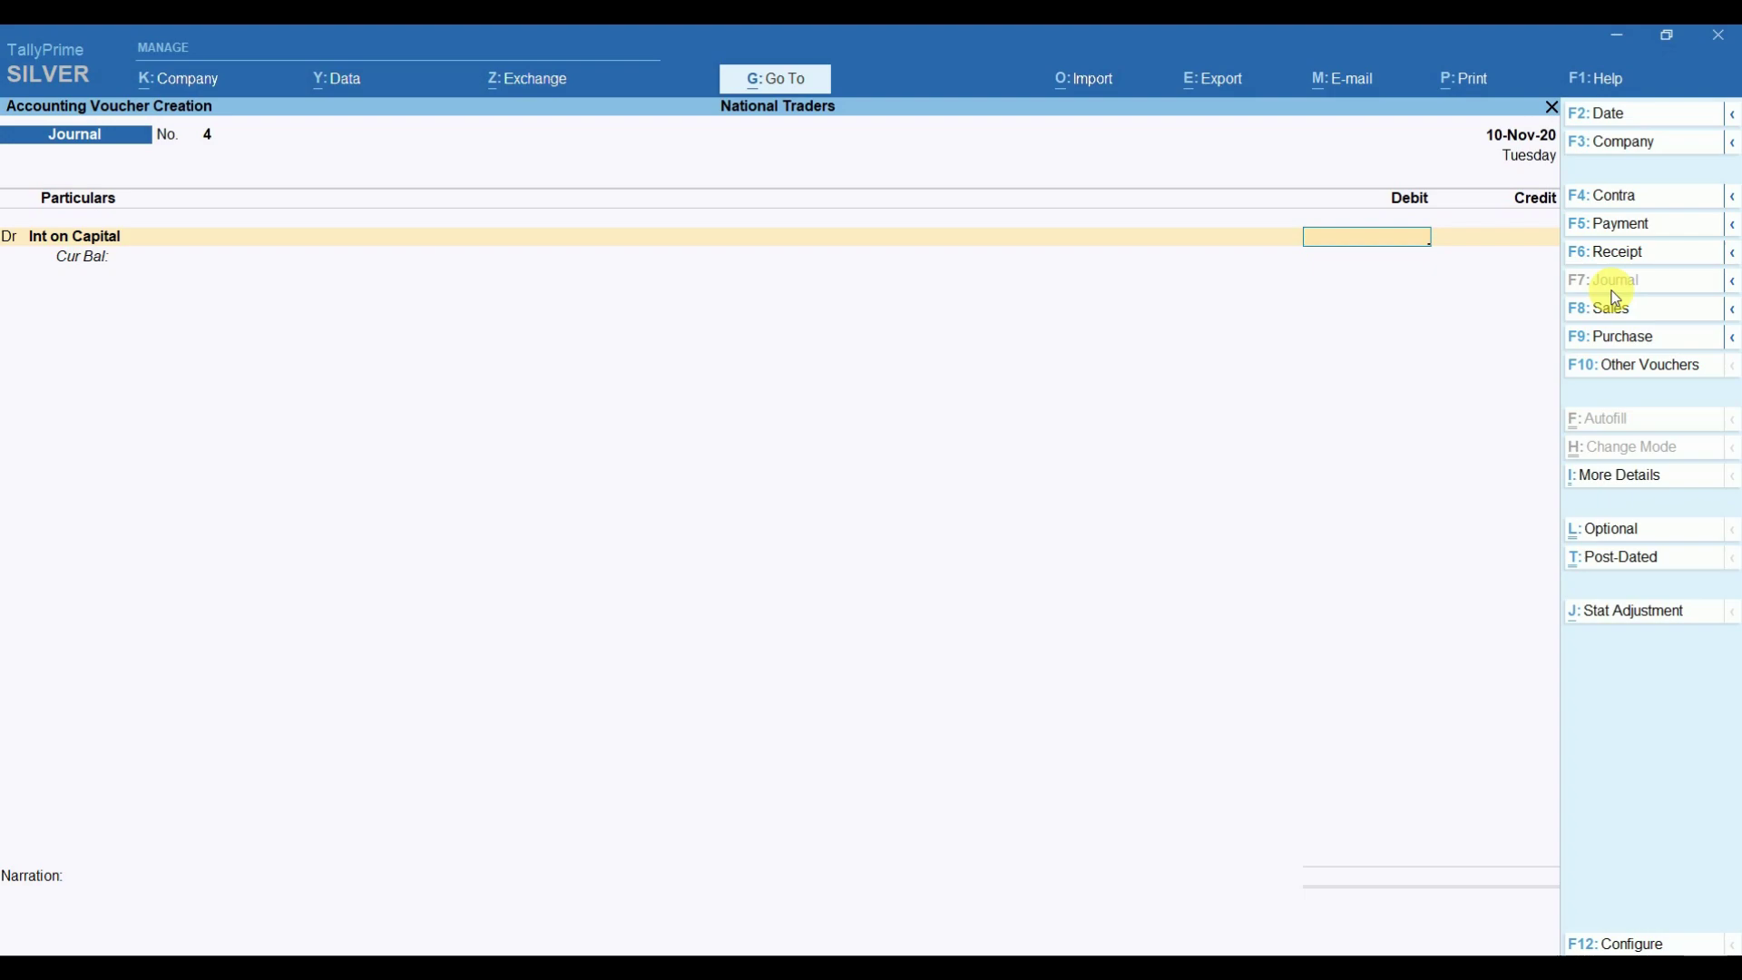
key("Return")
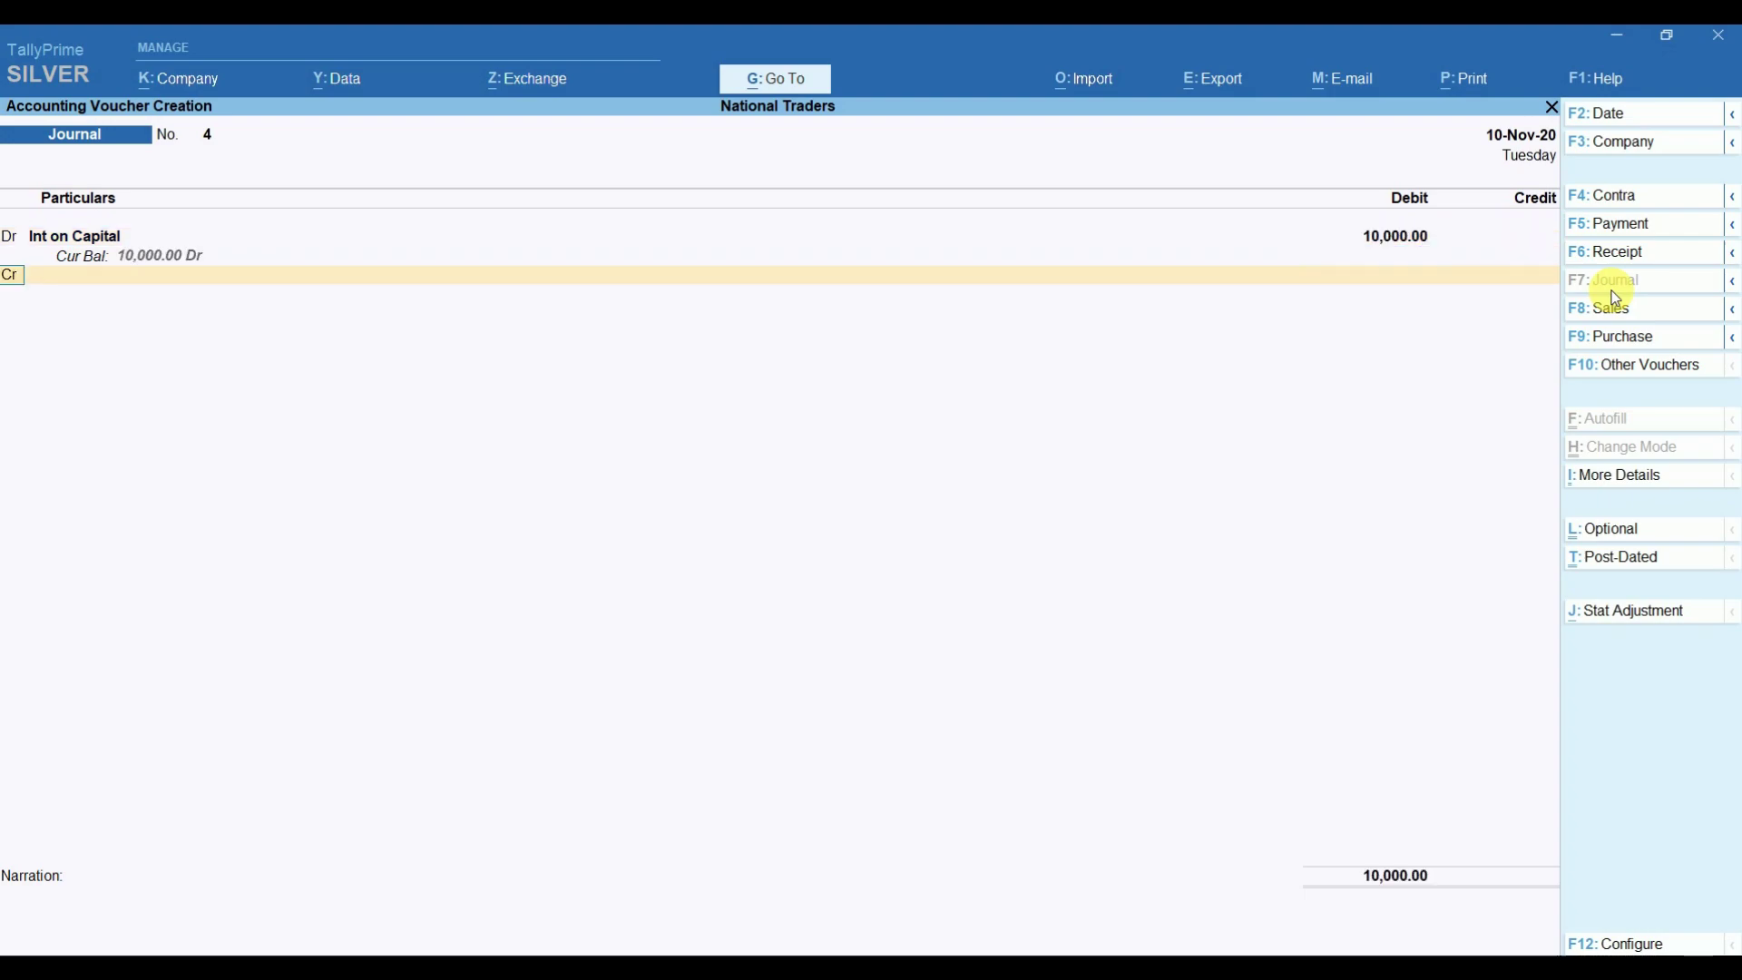
Credit the Capital ledger with 10,000 and save the interest on capital journal with a blank narration.
type("Ca")
key("Return")
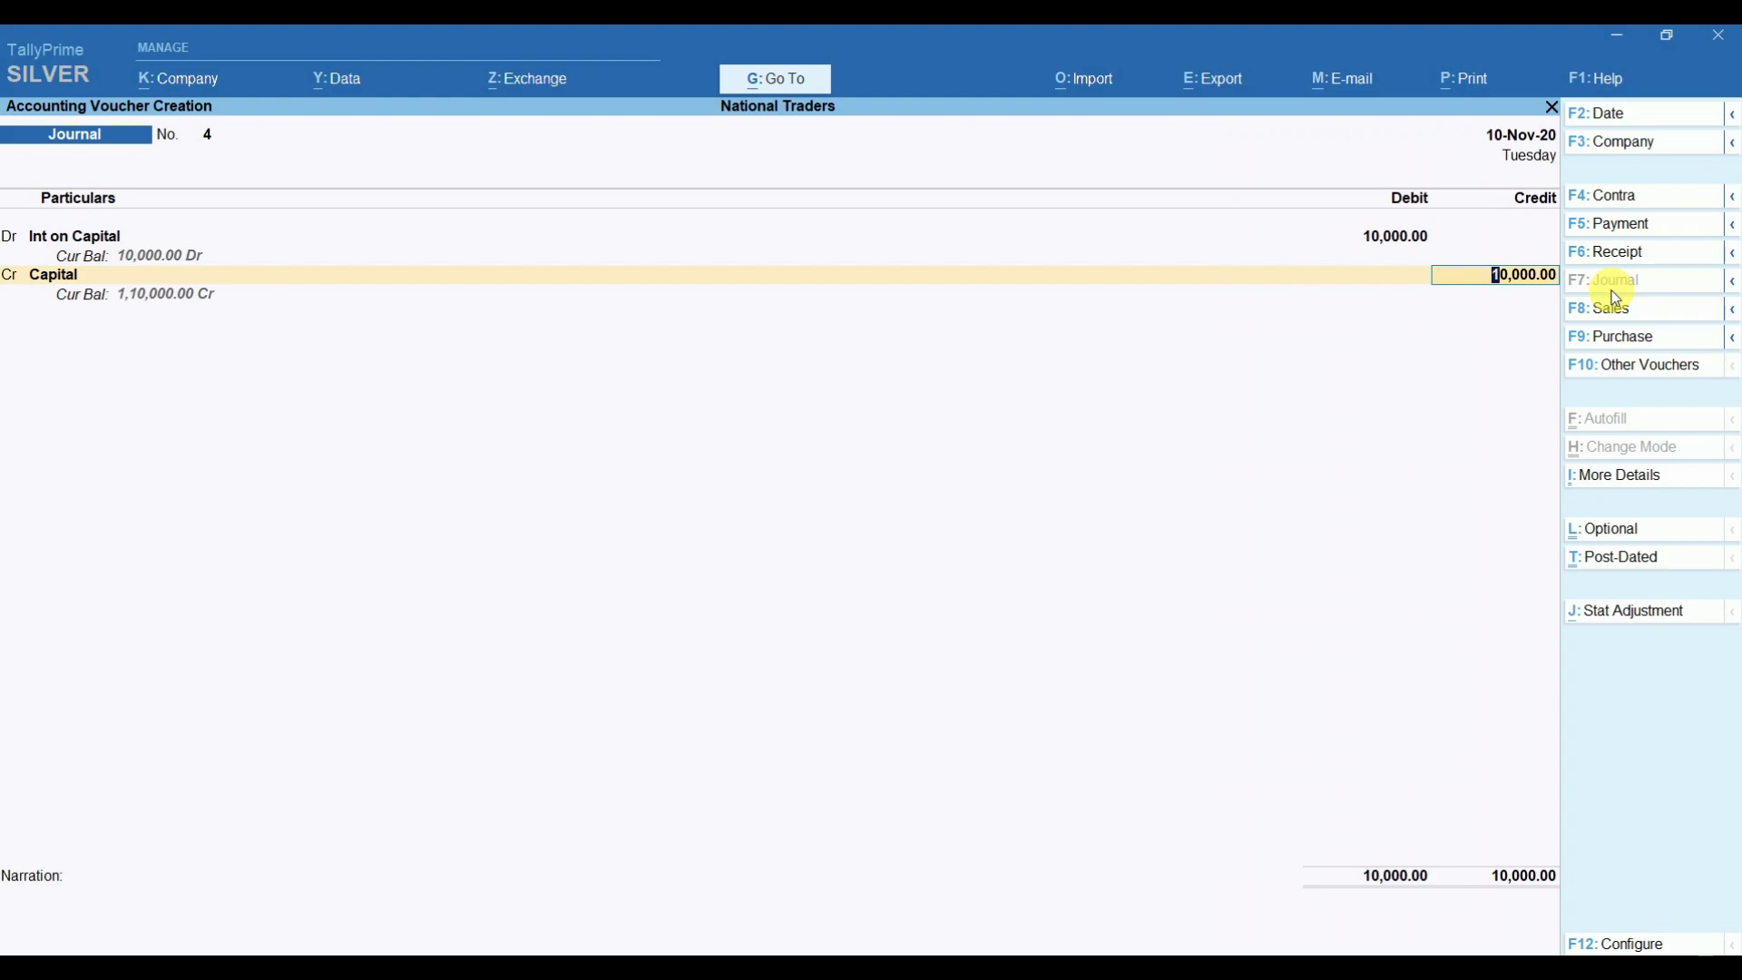
key("Return")
key("Return")
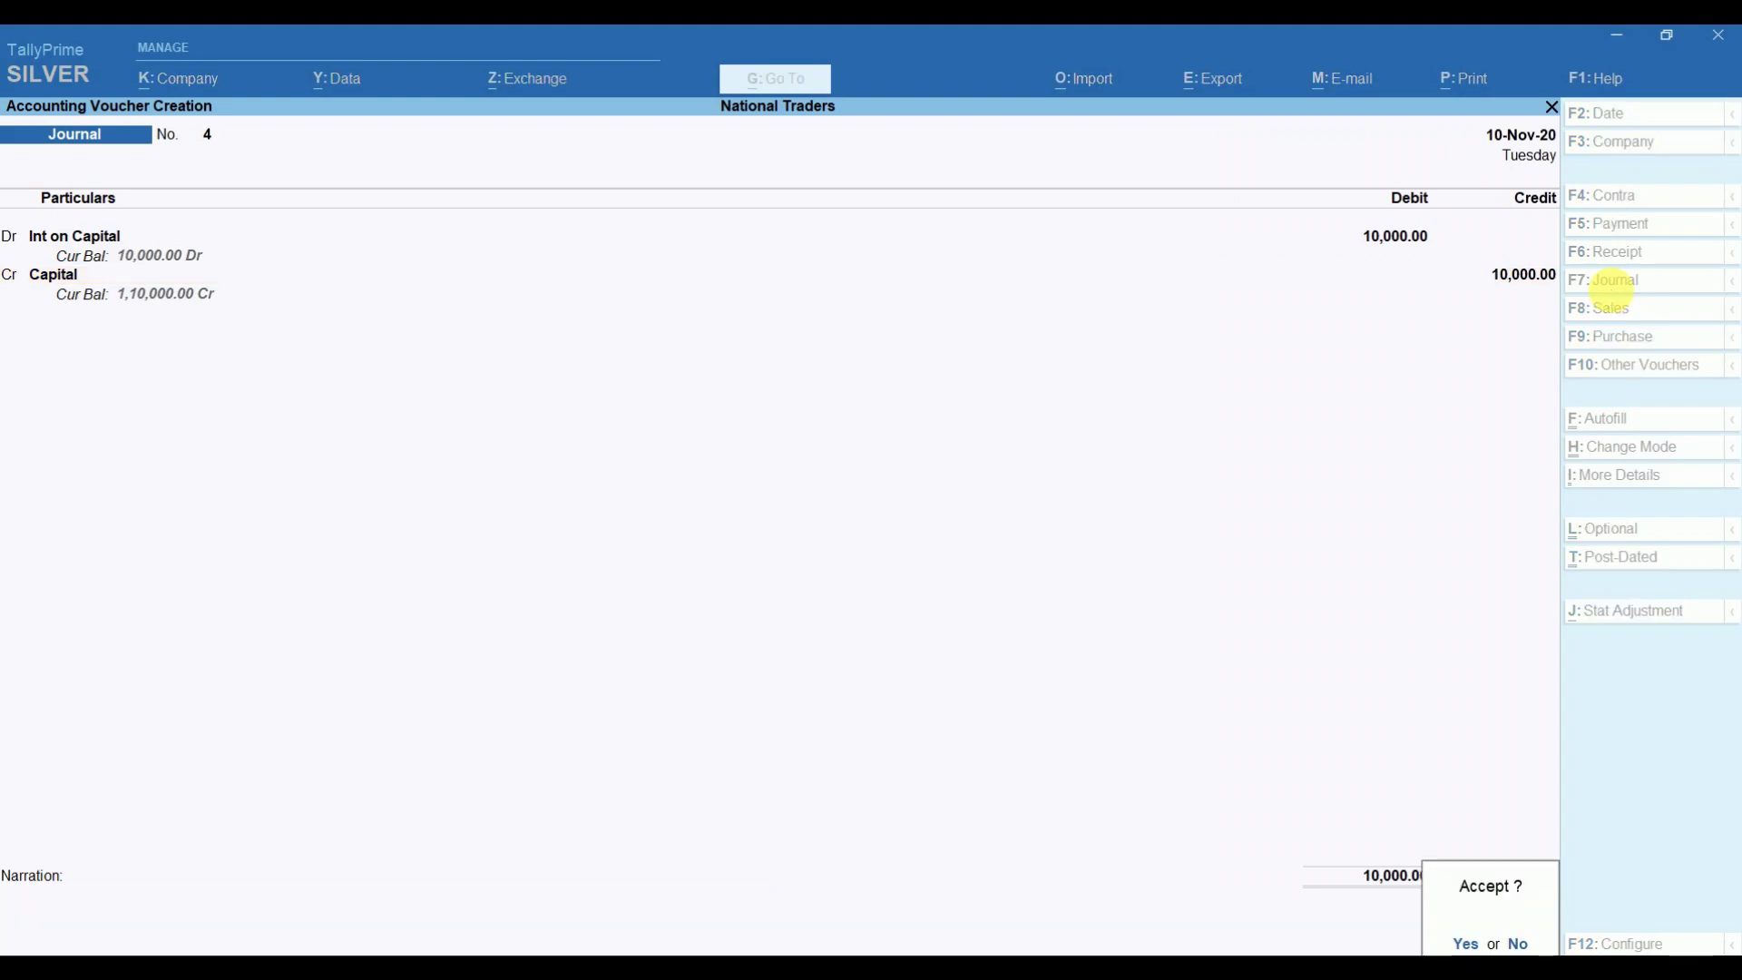
key("Return")
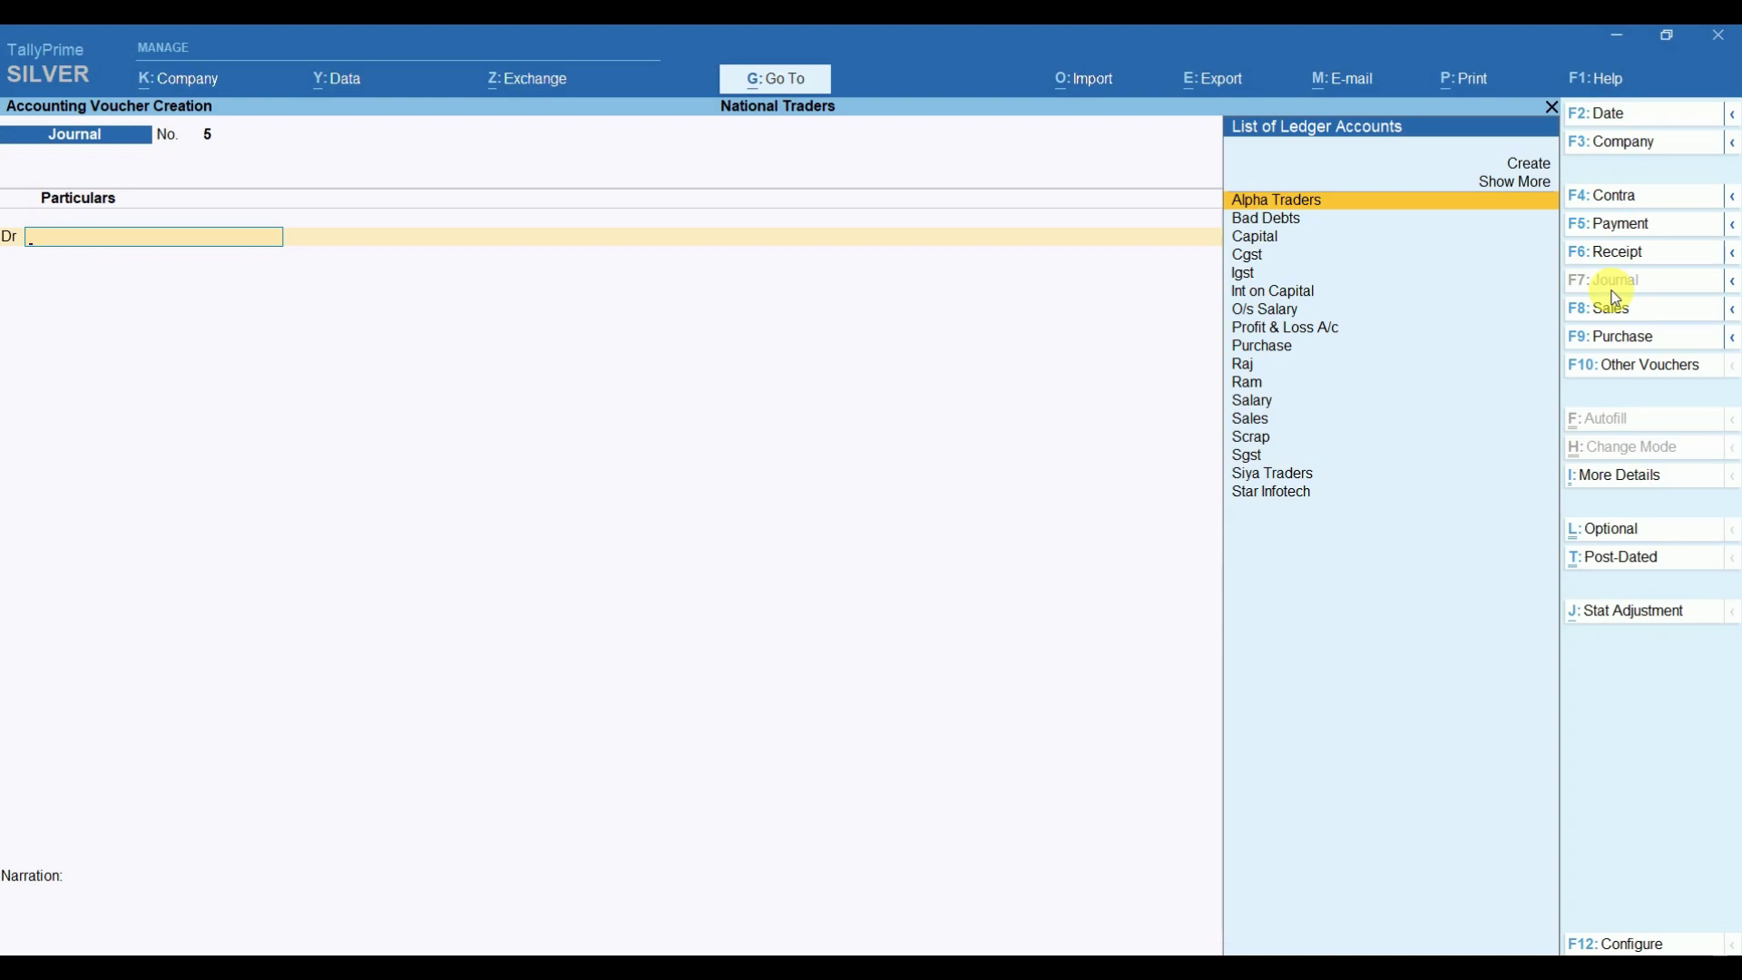